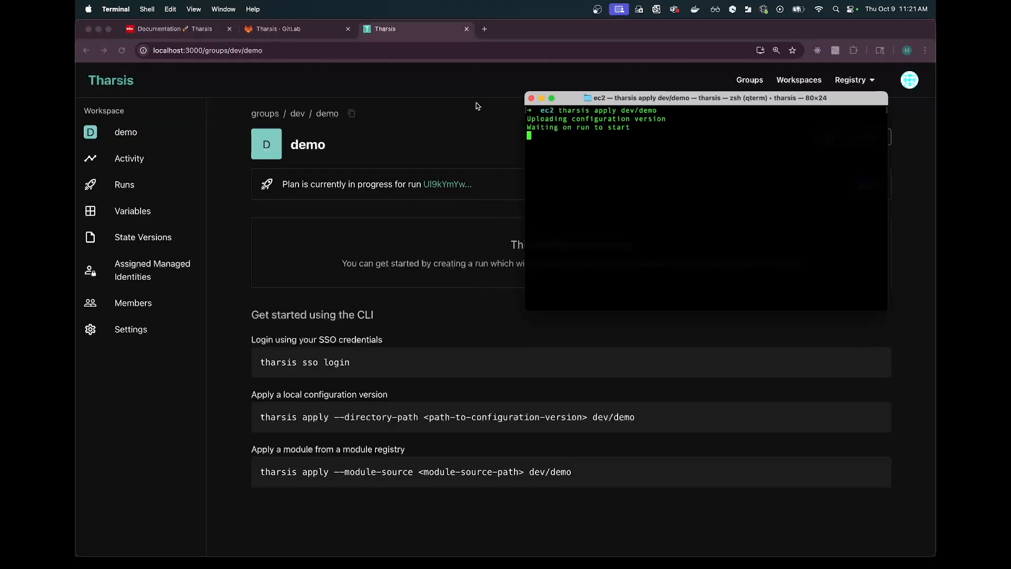
Open the demo workspace's in-progress run and review the plan's resource changes
left_click(476, 104)
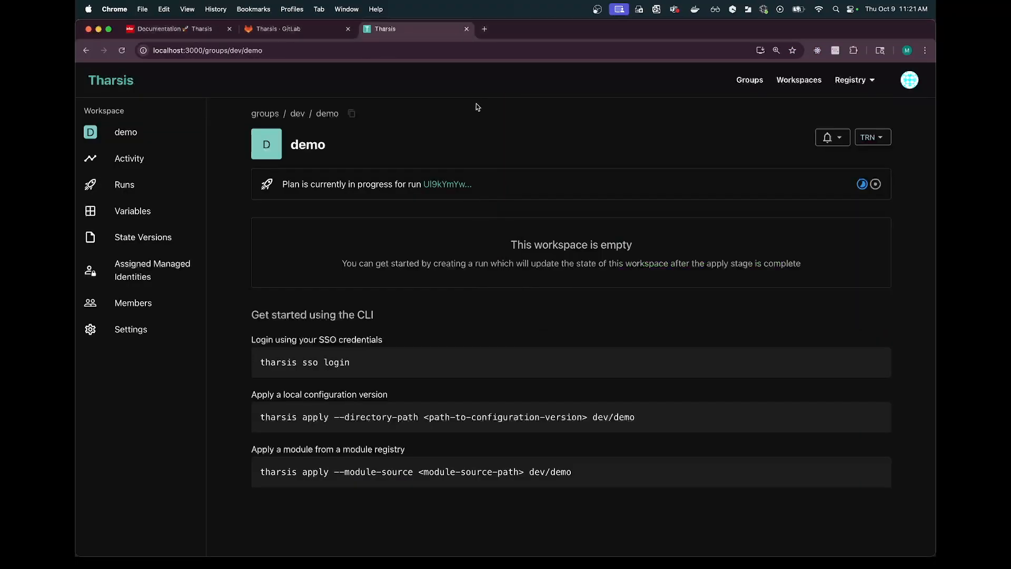
left_click(451, 188)
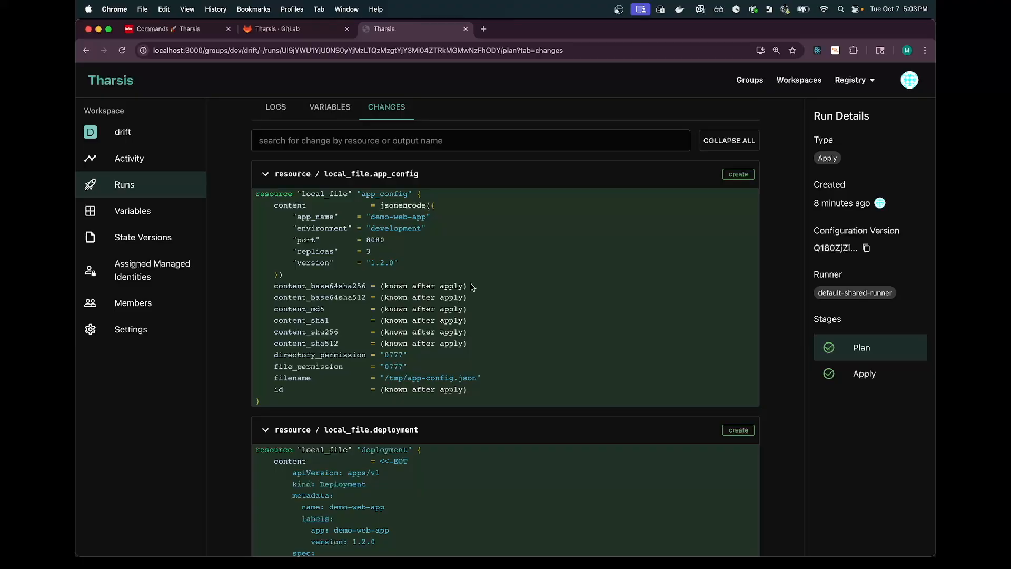
scroll(472, 287, "down", 5)
scroll(472, 287, "up", 10)
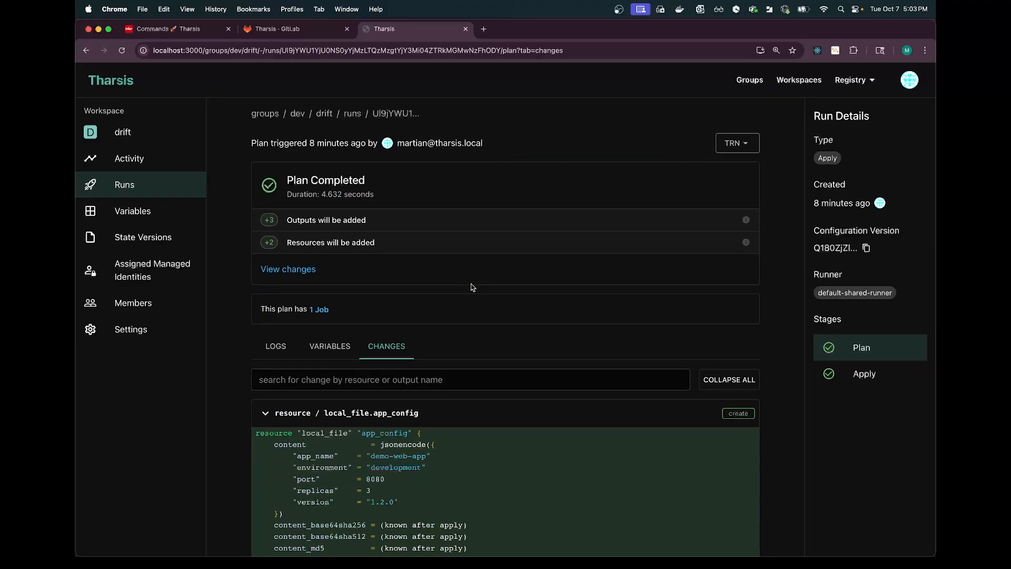
scroll(472, 287, "down", 5)
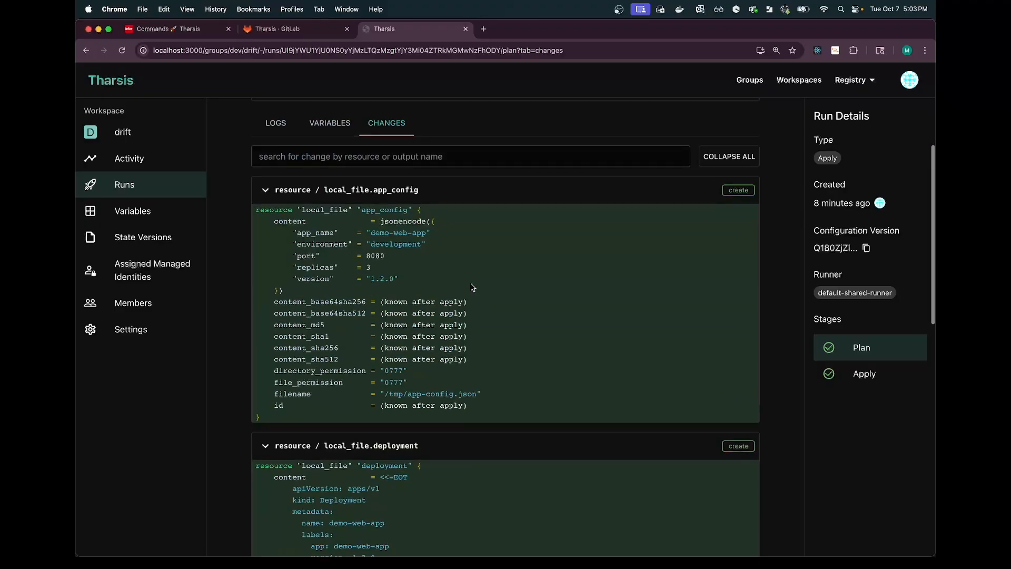
scroll(472, 287, "down", 3)
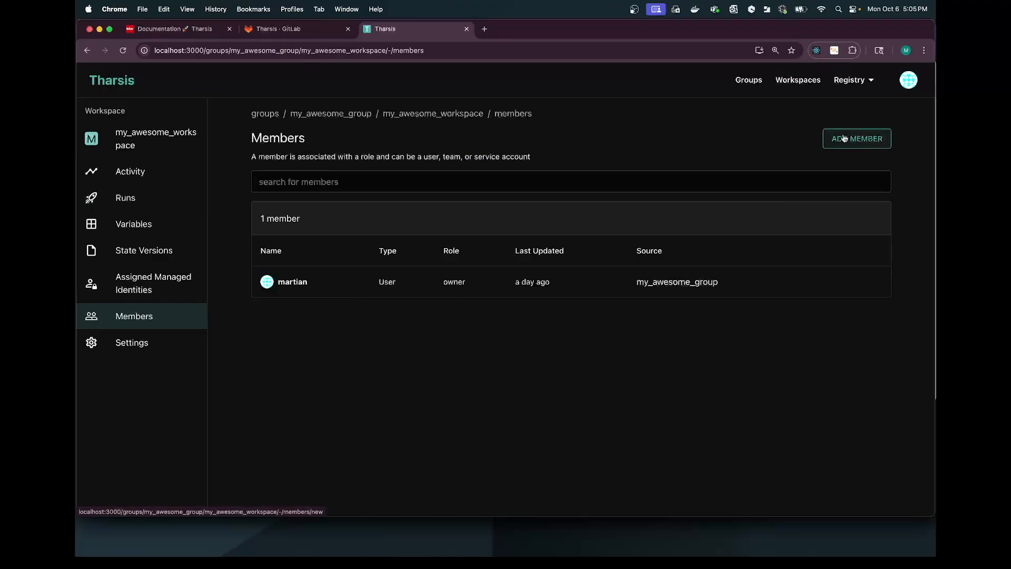
Start adding a member of type User to my_awesome_workspace, selecting the user and opening the role choices
left_click(844, 138)
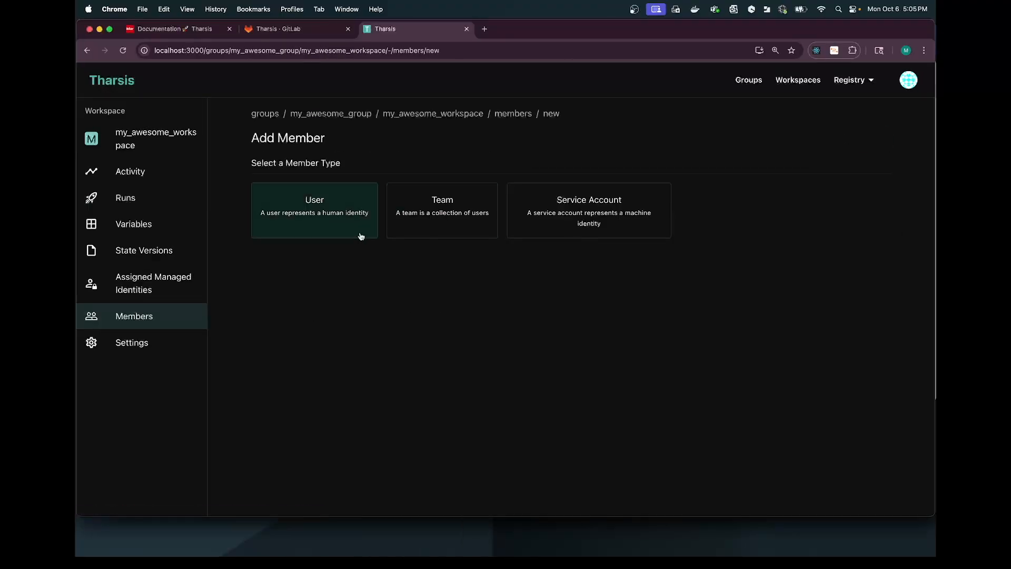
left_click(295, 226)
left_click(271, 307)
scroll(380, 375, "down", 3)
left_click(320, 408)
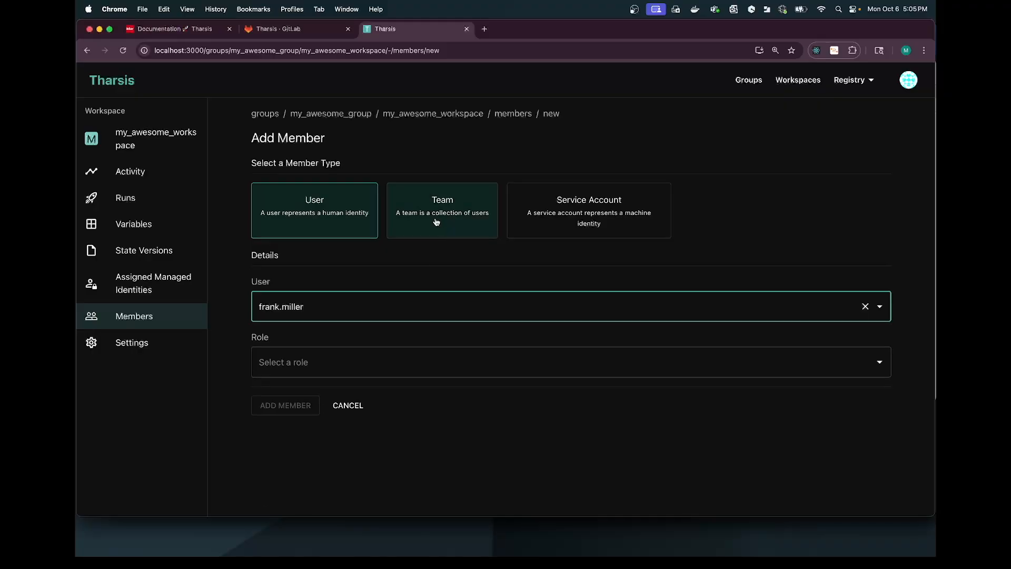
left_click(309, 362)
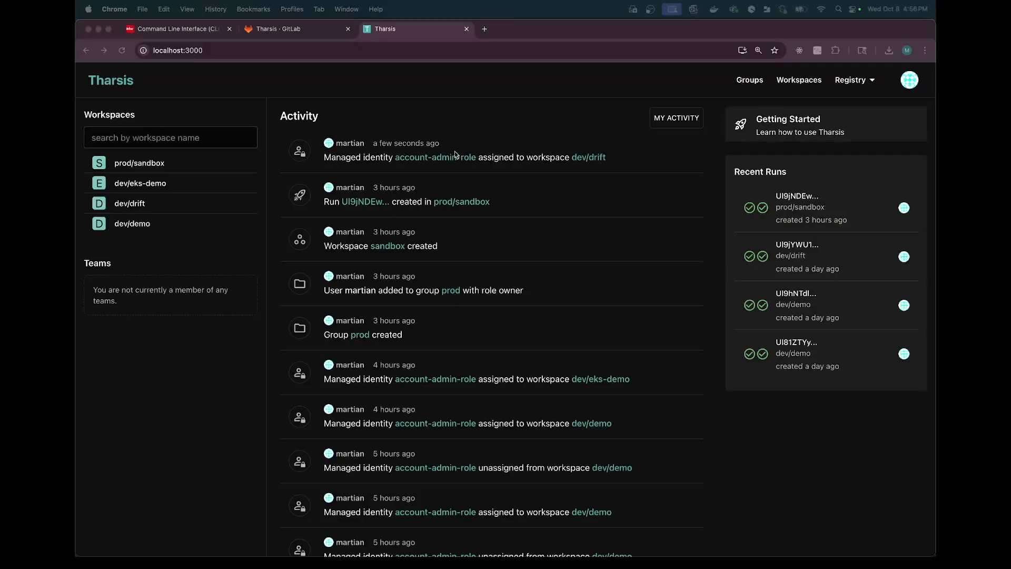
Look through the lists of groups, workspaces and Terraform modules in the registry
left_click(496, 119)
left_click(750, 80)
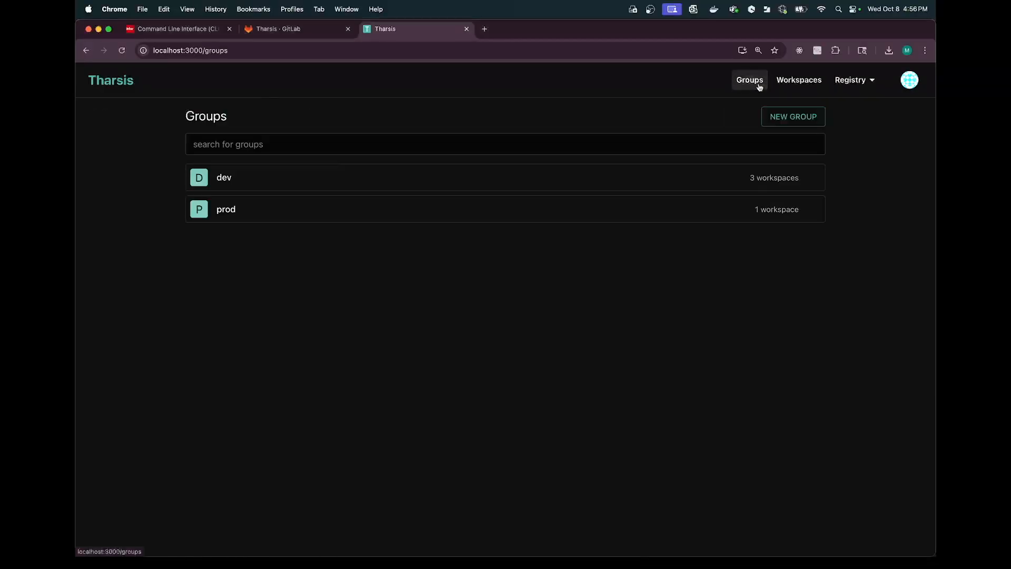
left_click(799, 82)
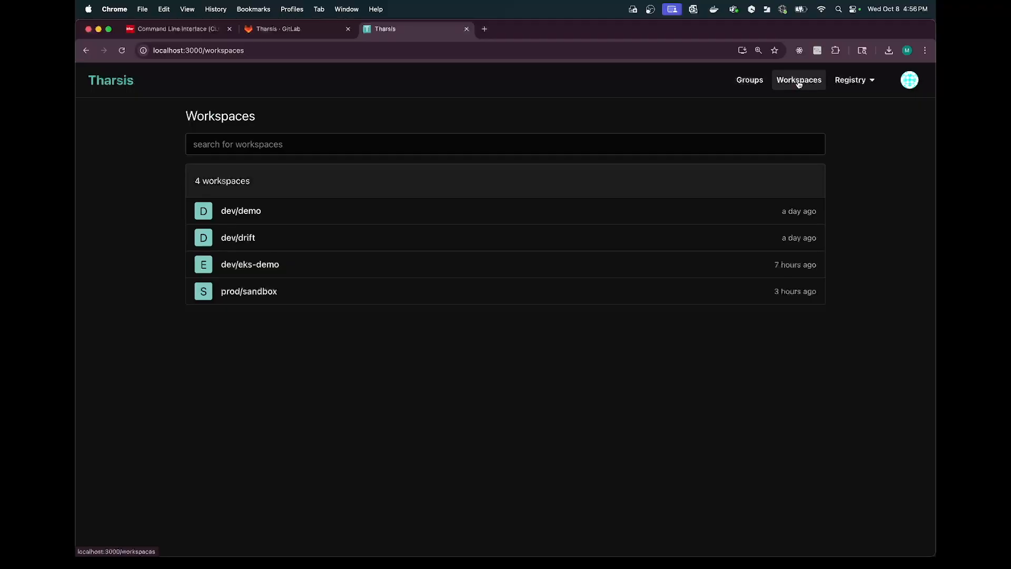
left_click(854, 80)
left_click(848, 103)
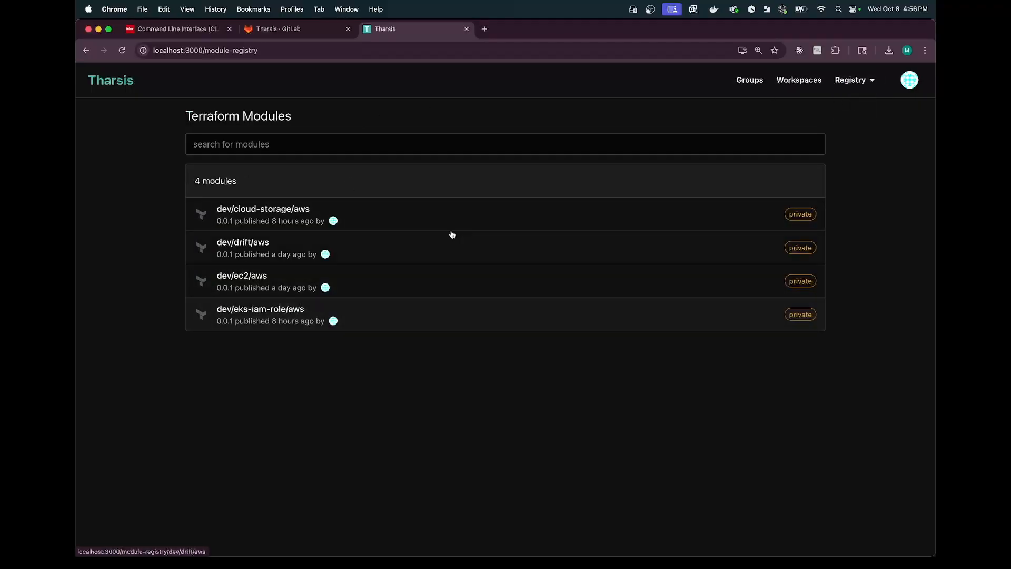
Open the sandbox workspace in the prod group and view its outputs
left_click(753, 81)
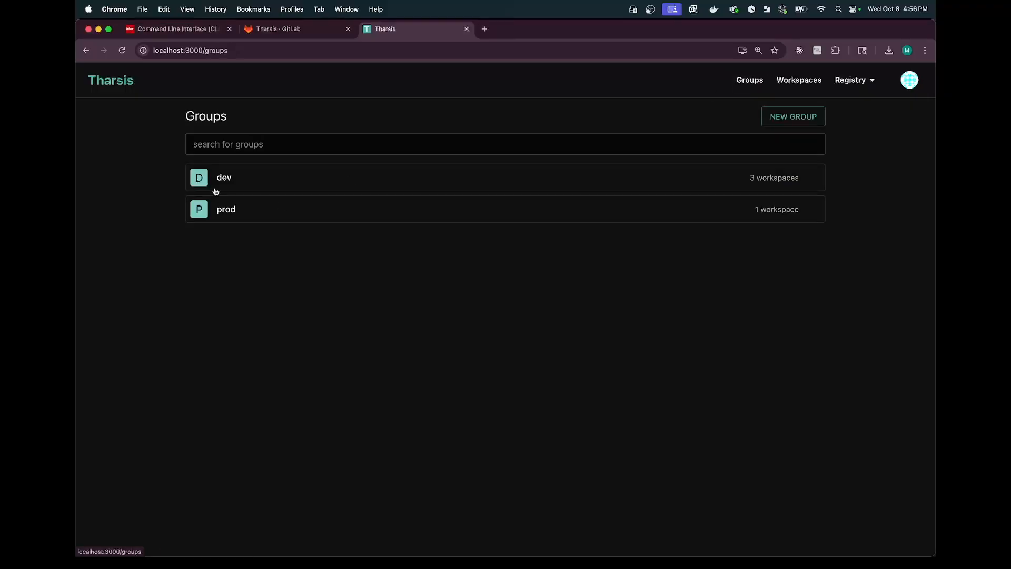
left_click(223, 209)
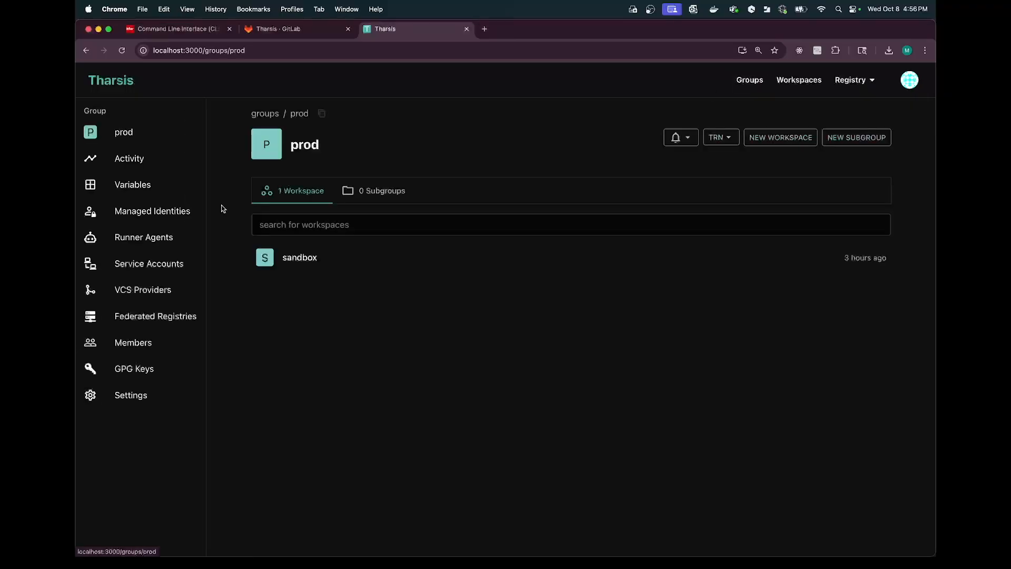
left_click(314, 264)
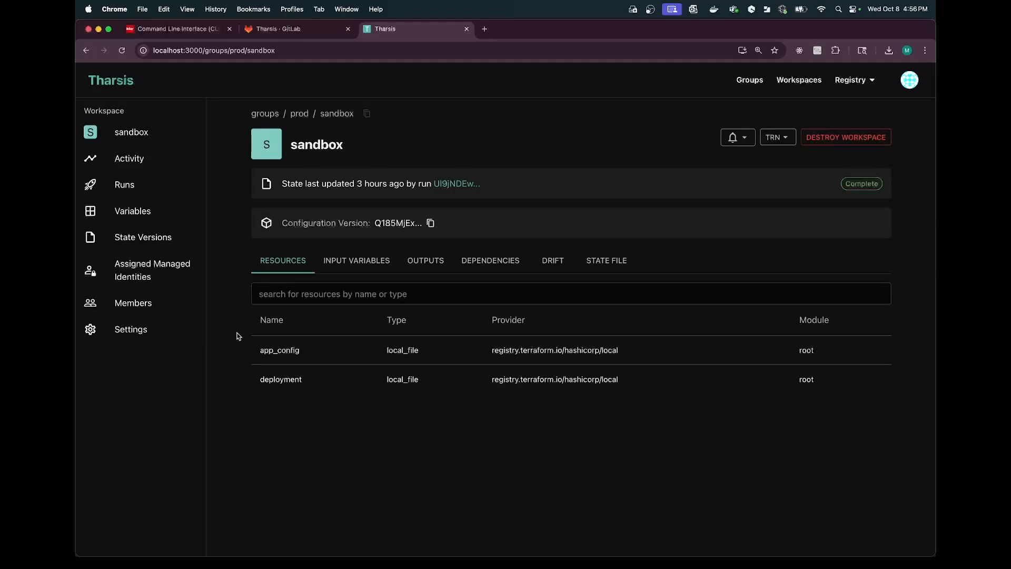
left_click(427, 265)
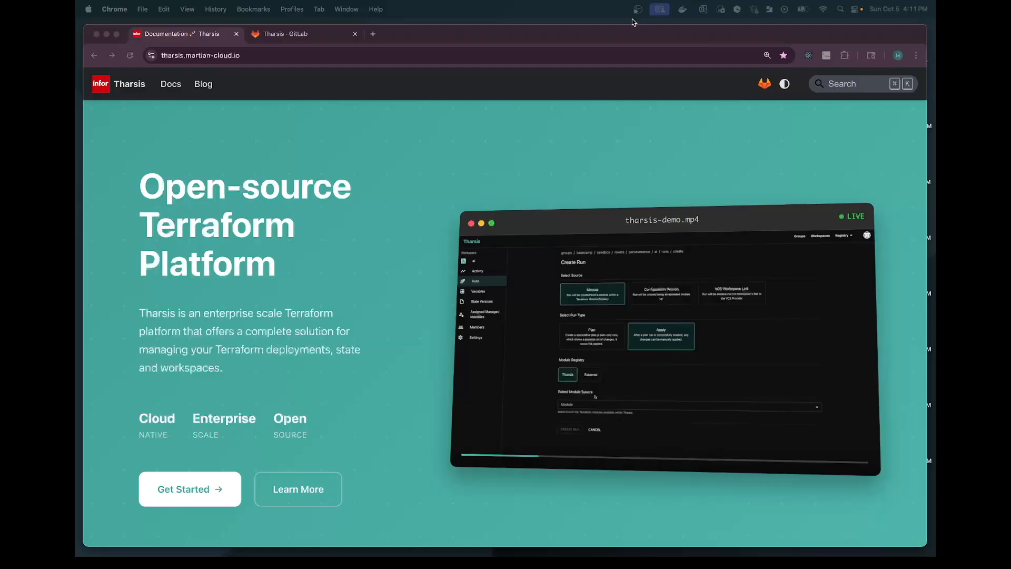
Open the tharsis-api project on GitLab and find the README's instructions for installing locally with Docker
left_click(284, 35)
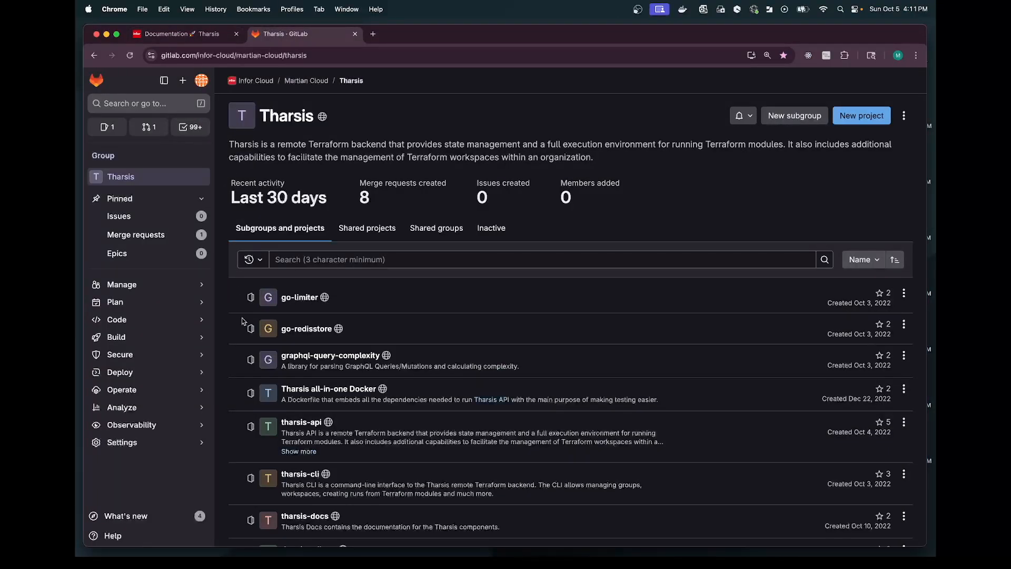
left_click(306, 424)
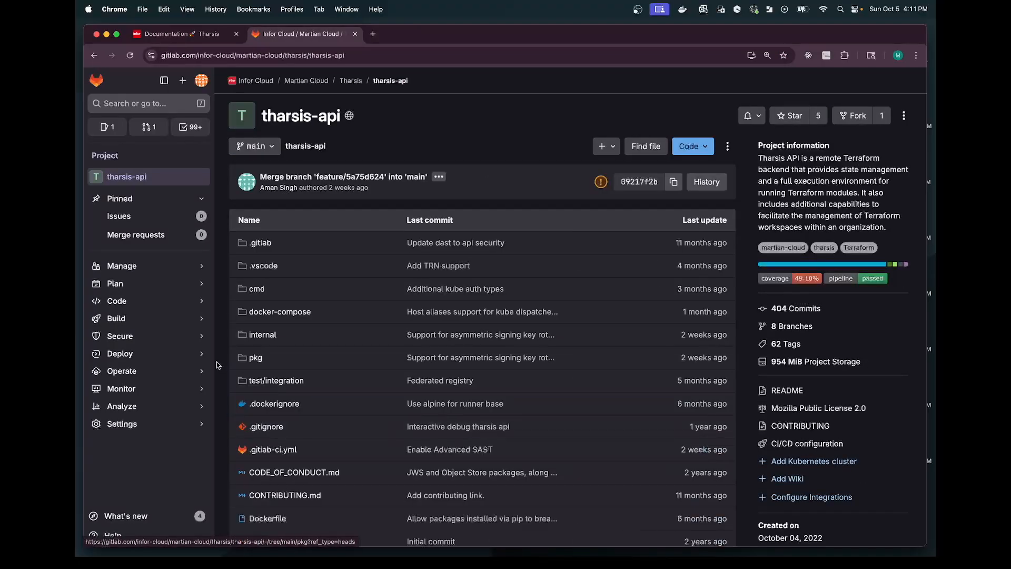
scroll(221, 365, "down", 10)
scroll(221, 365, "down", 15)
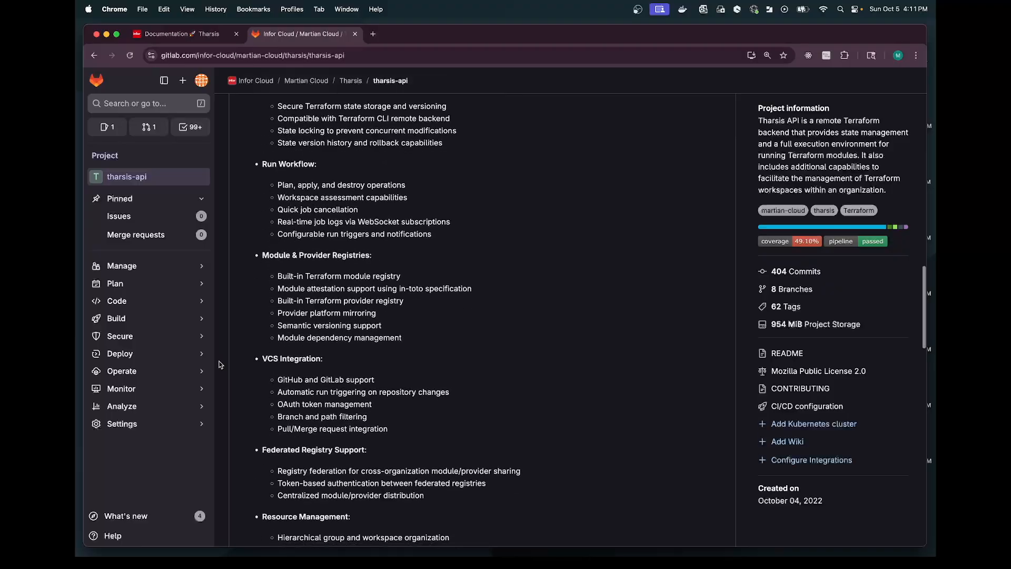
scroll(219, 365, "up", 3)
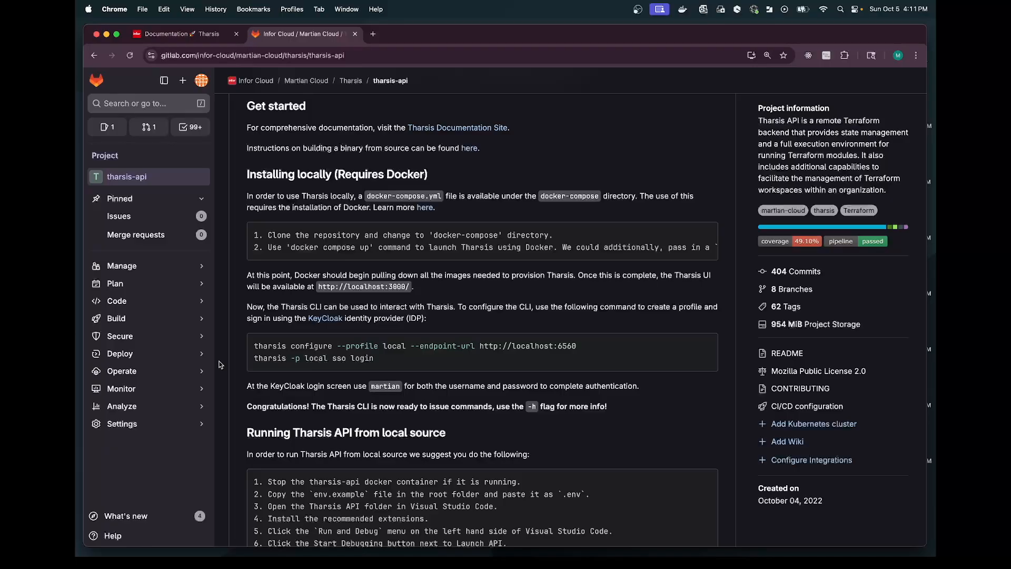
View the Quickstart and Setup pages in the Tharsis documentation
left_click(152, 34)
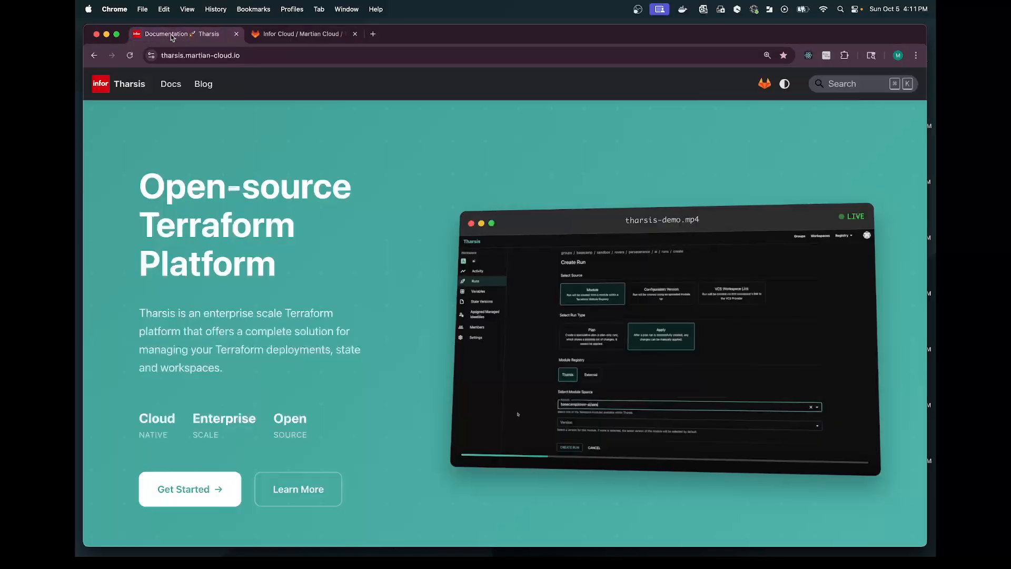
left_click(165, 84)
left_click(130, 136)
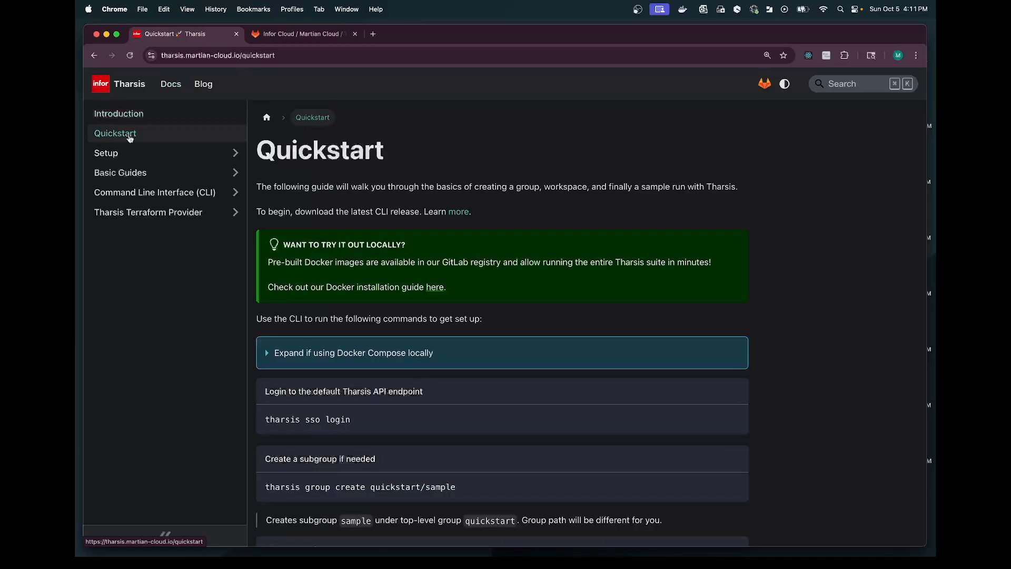
left_click(109, 152)
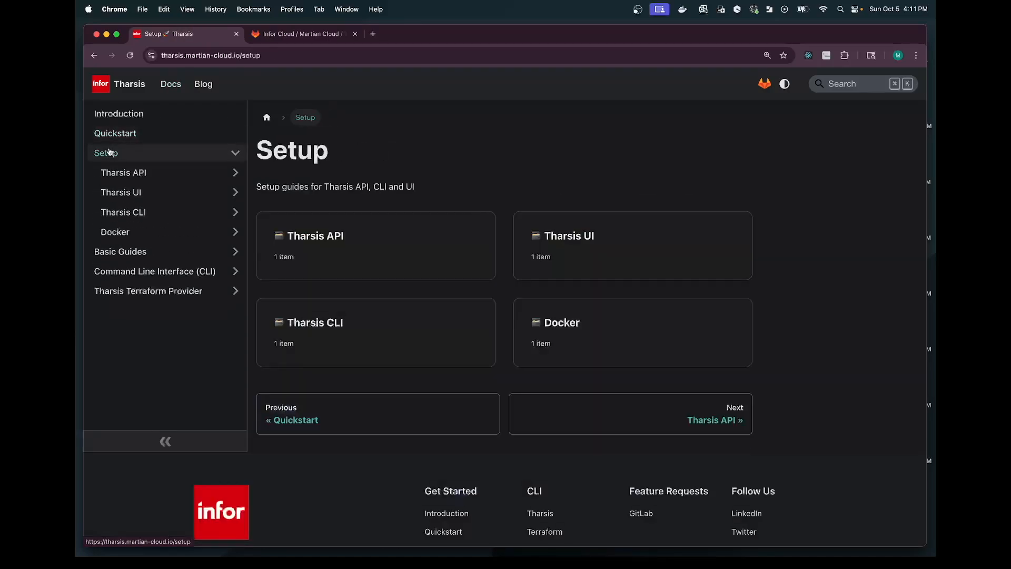
Return to the Tharsis group on GitLab and look at the tharsis-cli project and its releases
left_click(298, 34)
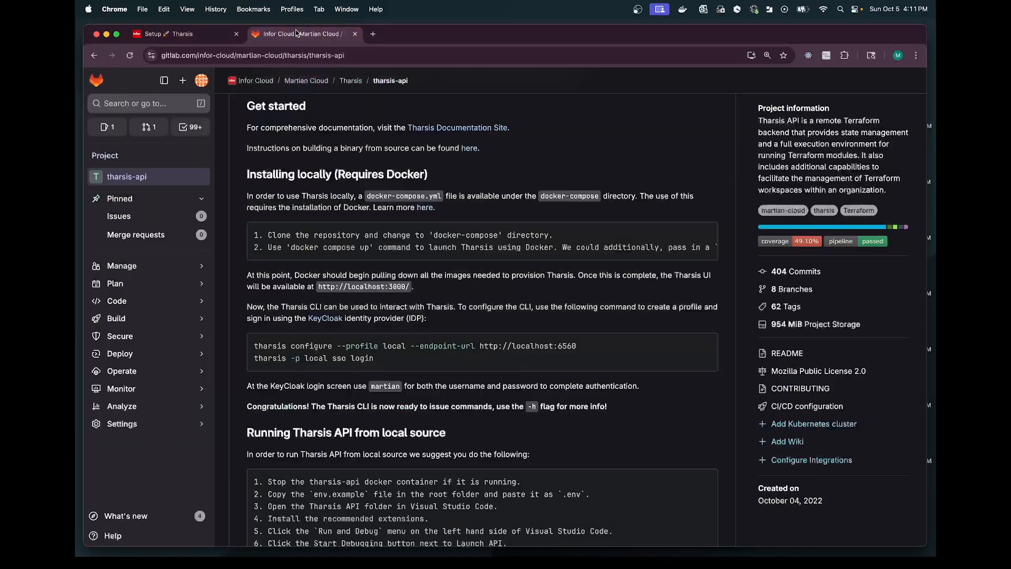
key("super+Left")
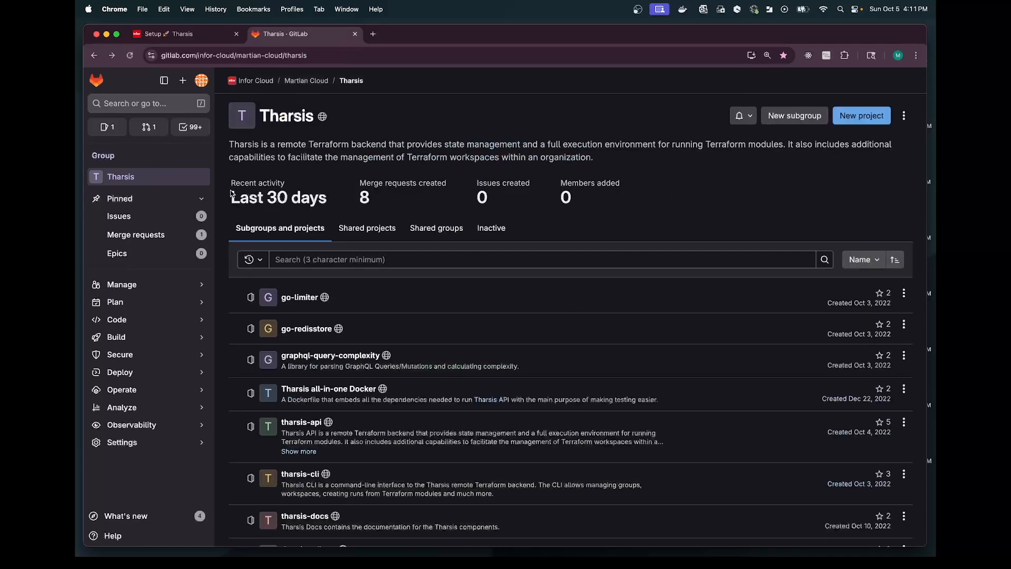
scroll(232, 193, "down", 3)
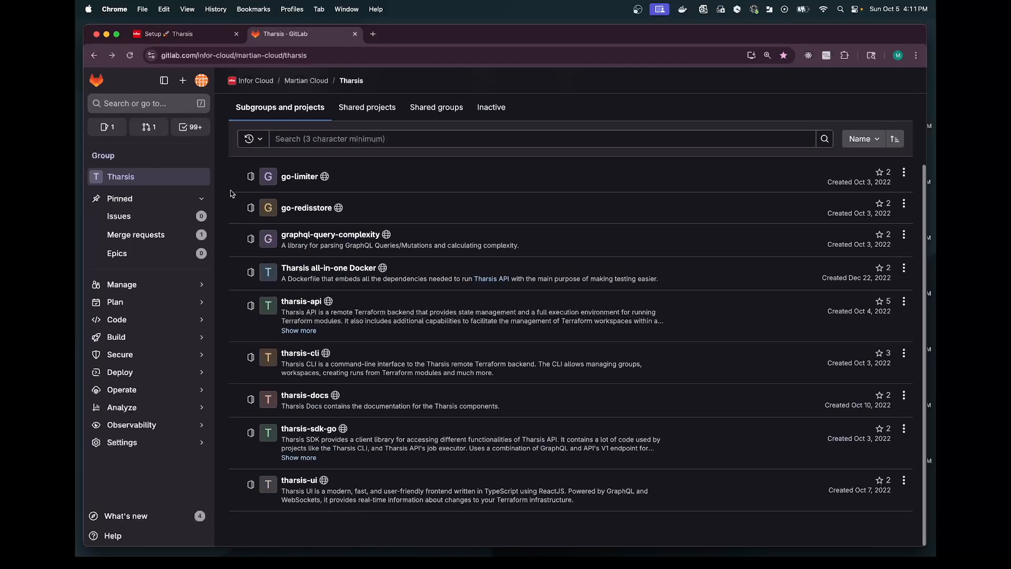
left_click(300, 353)
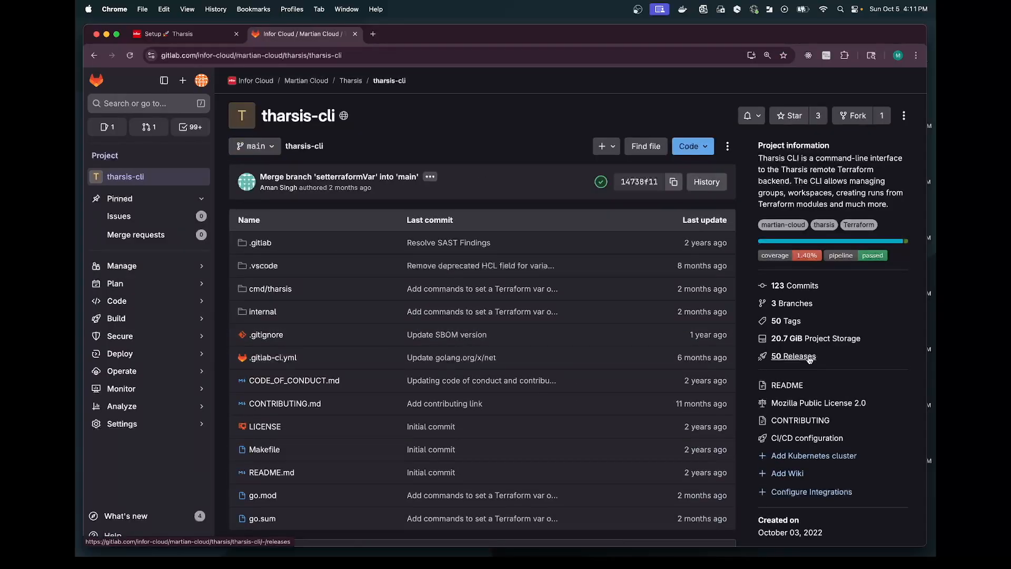
left_click(809, 357)
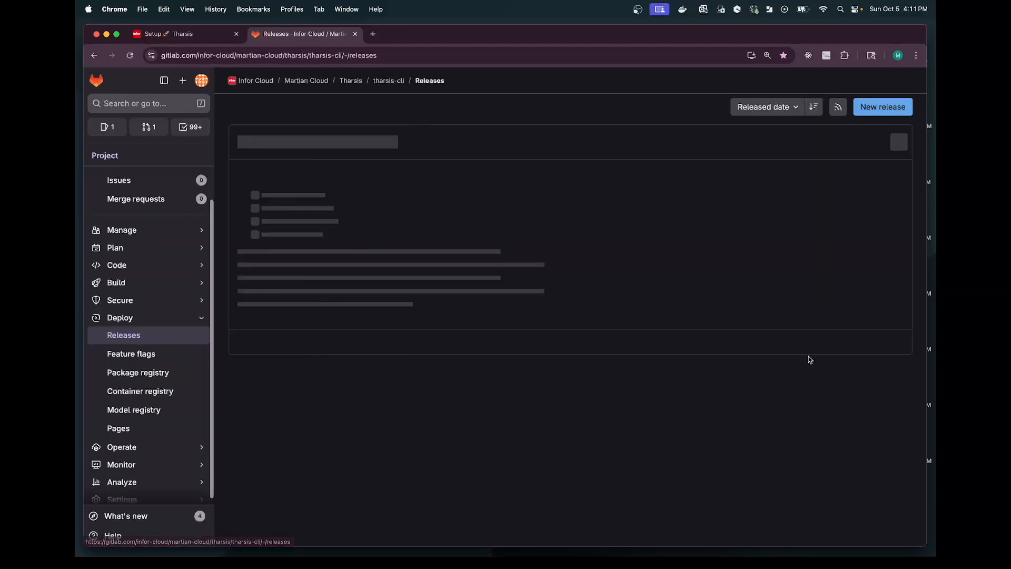
key("super+bracketleft")
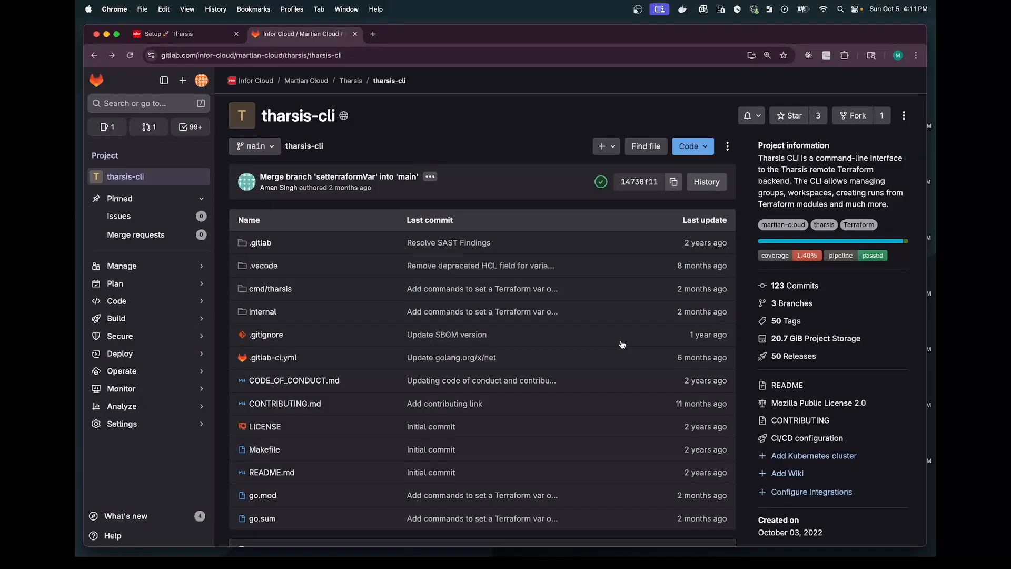
Check the Docker Compose containers in Terminal and open localhost:3000 in a new Chrome tab
key("super+Tab")
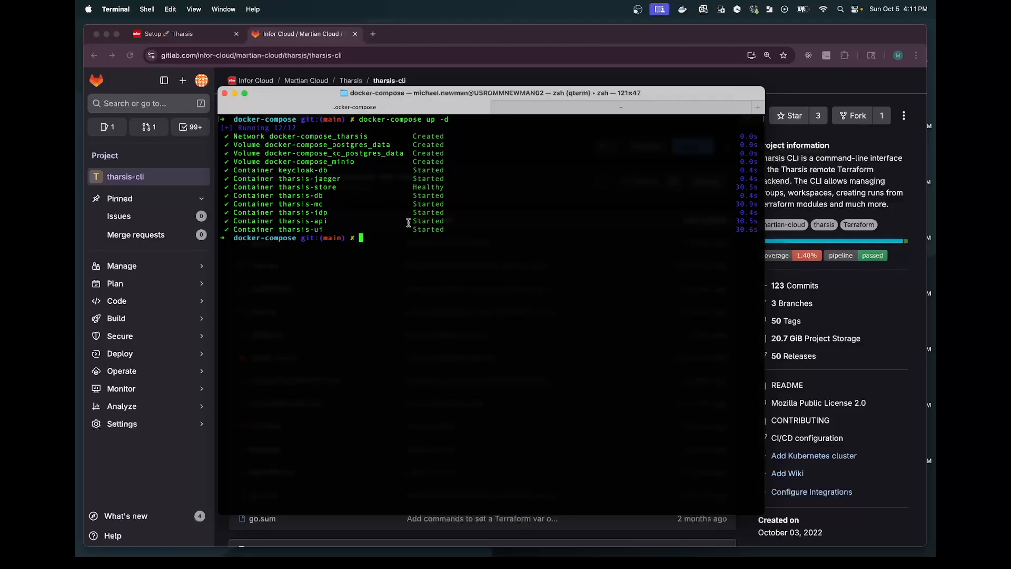
left_click(397, 37)
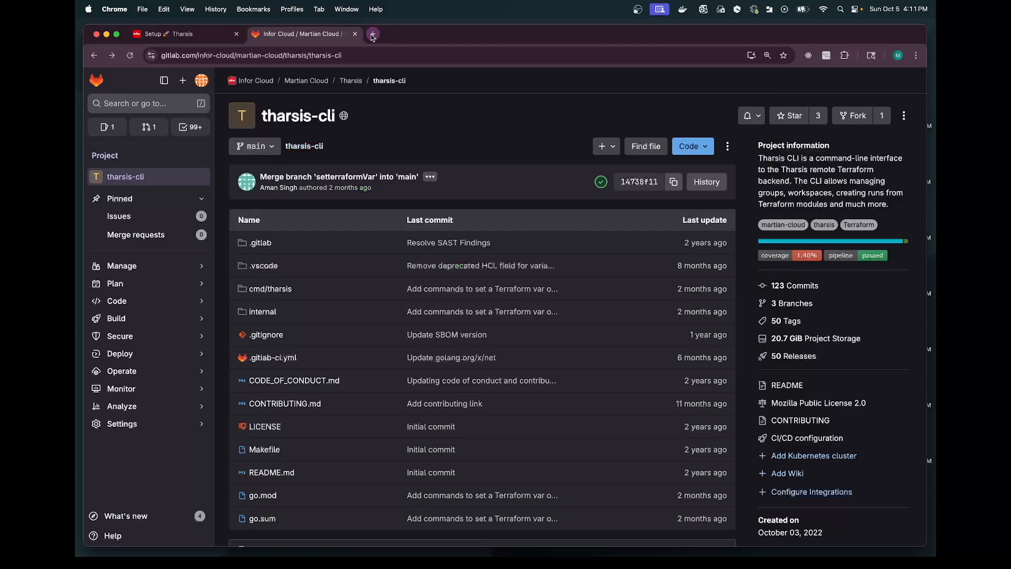
left_click(373, 34)
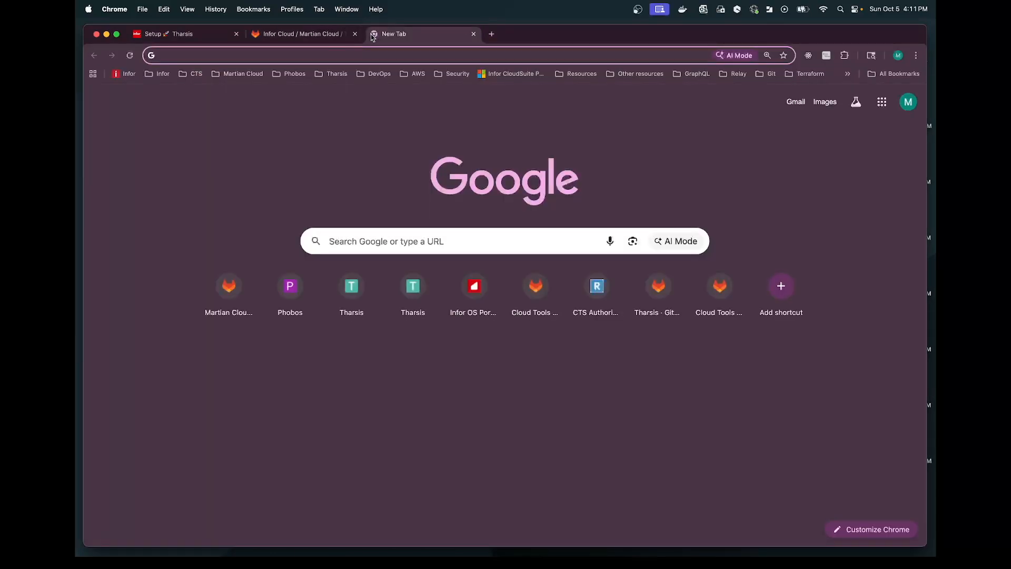
type("localhost:3000")
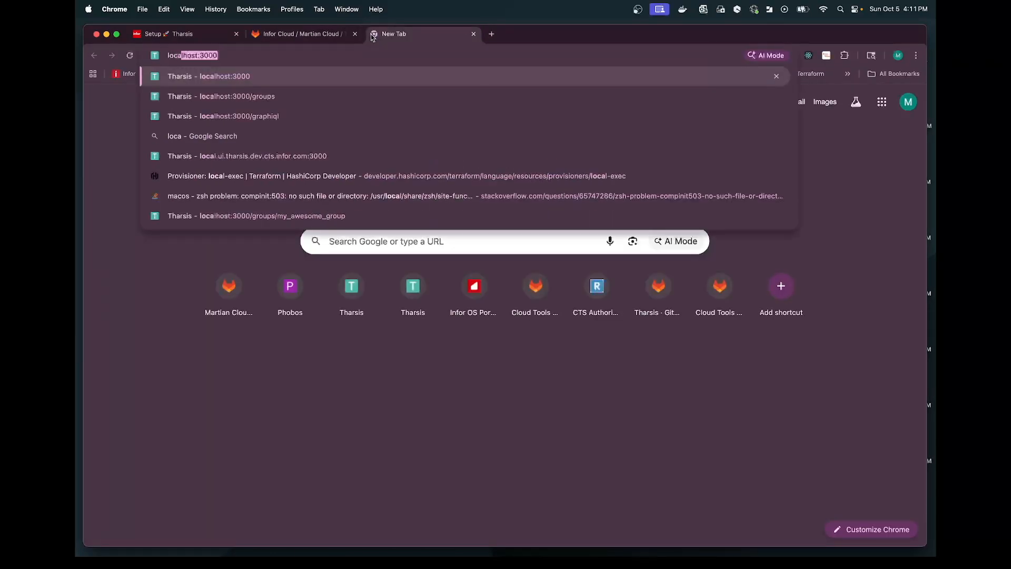
key("Return")
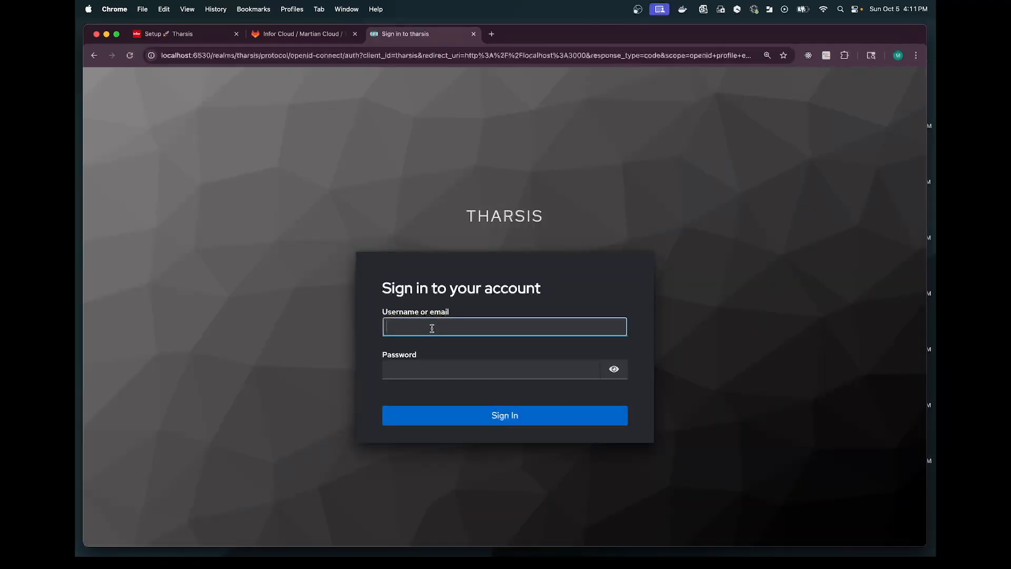
Sign in to Tharsis with the account username and password, and dismiss the browser's password-change notice
type("mar")
key("Down")
key("Return")
key("Tab")
type("•••••••")
key("Return")
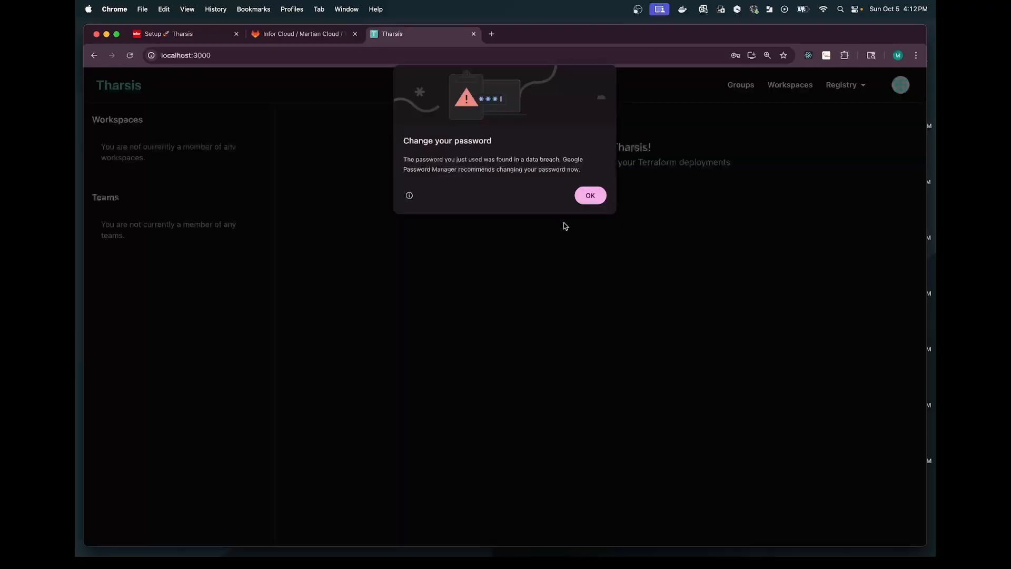
left_click(591, 195)
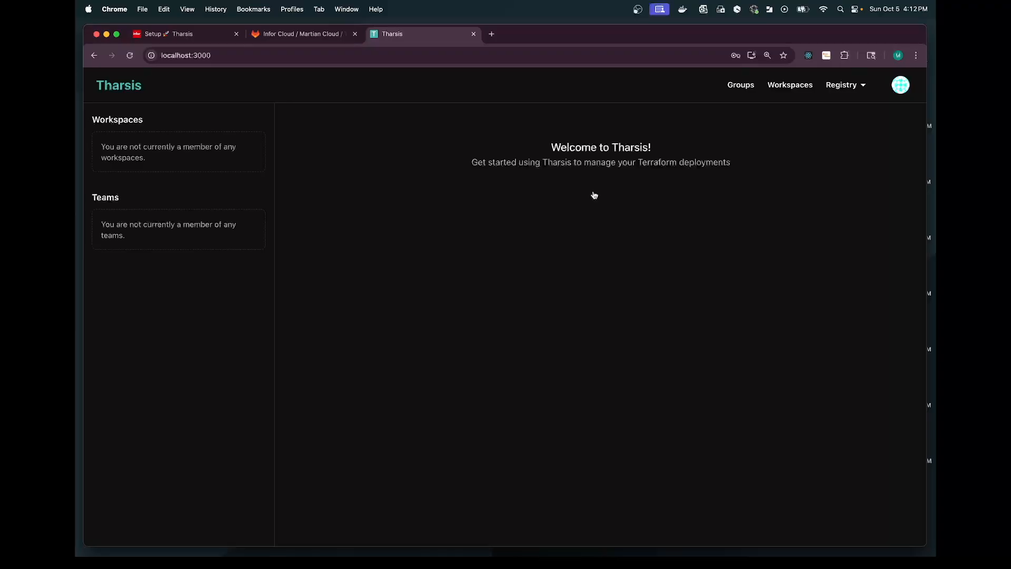
Switch to Terminal and run tharsis in the second session to list the CLI's commands and global options
key("super+Tab")
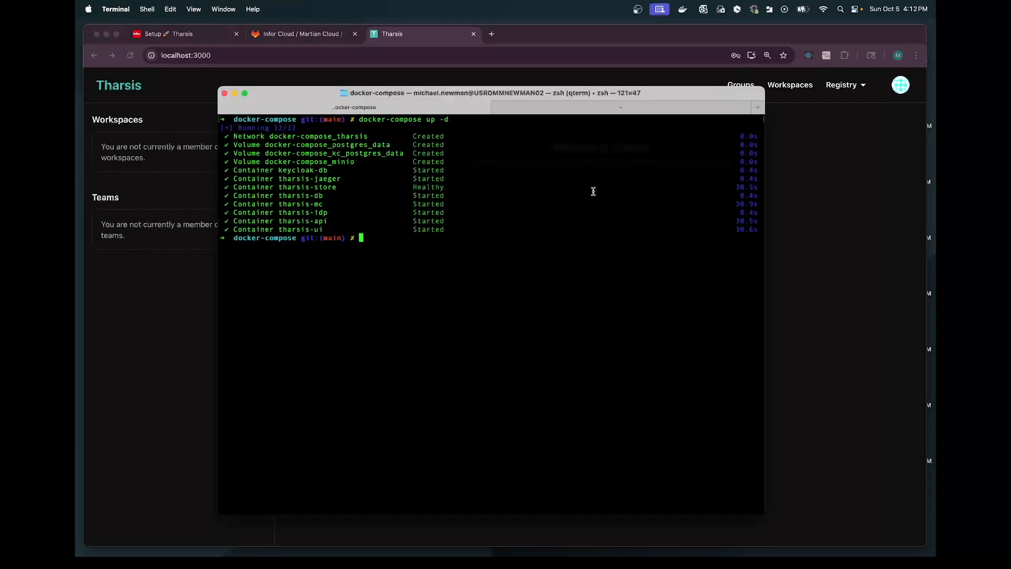
left_click(536, 110)
type("tharsis")
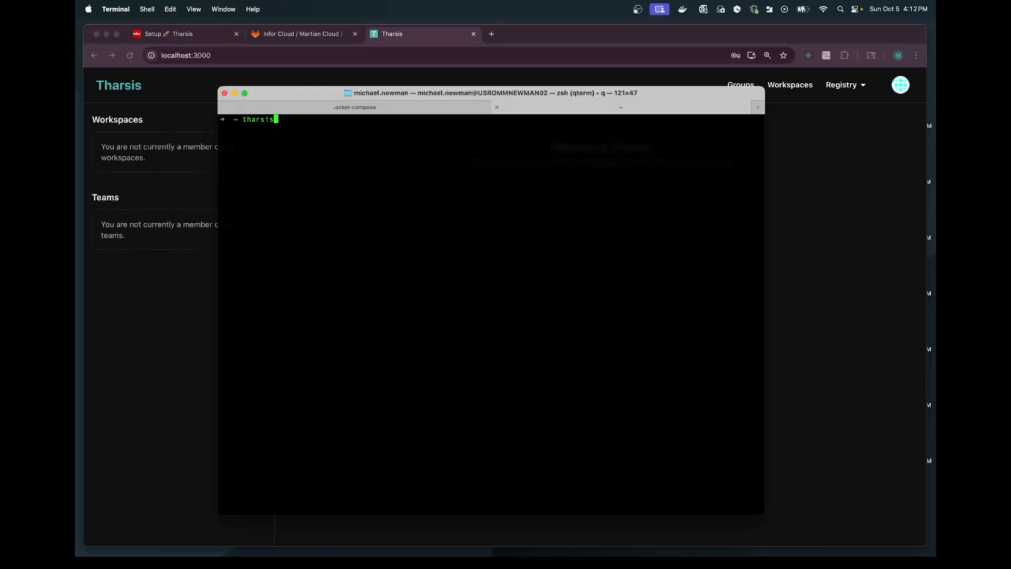
key("Return")
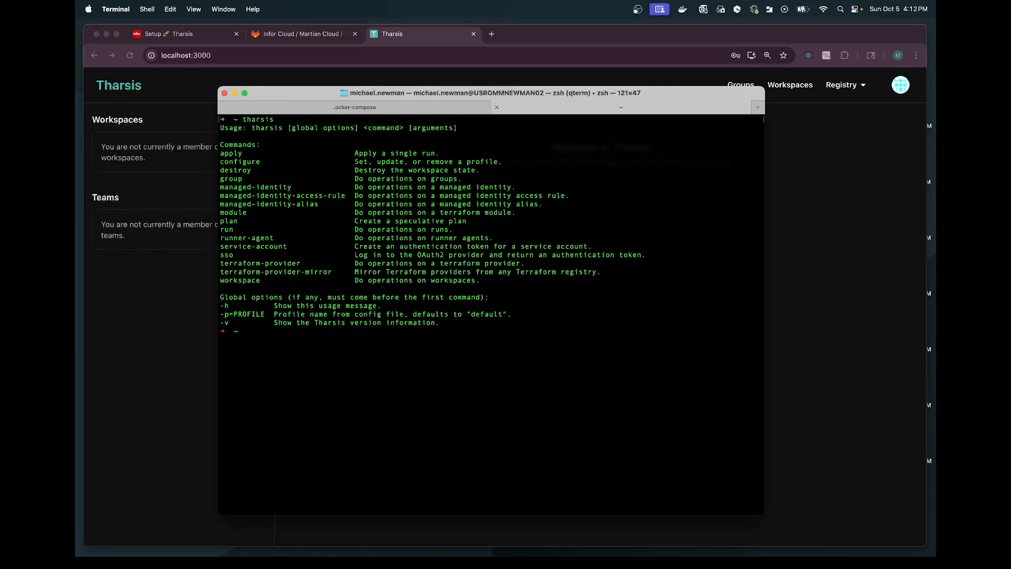
Log the Tharsis CLI in through single sign-on by running tharsis sso login
type("tharsis")
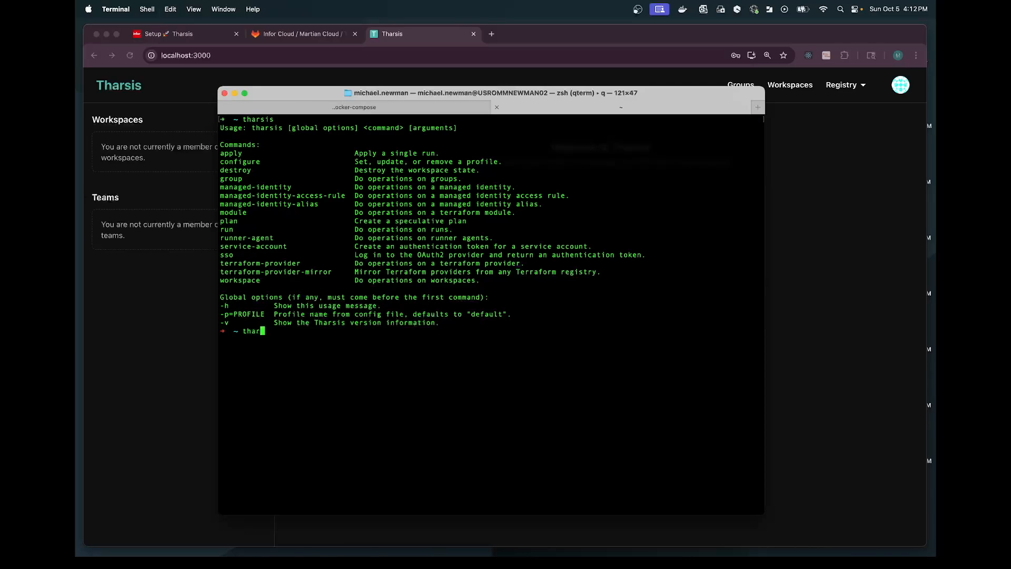
key("Right")
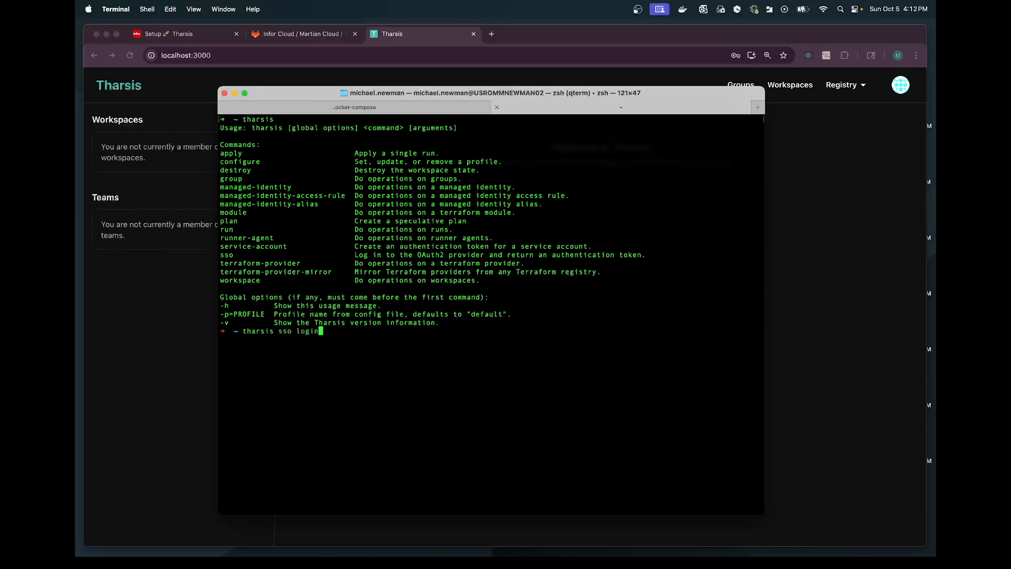
triple_click(376, 255)
left_click(334, 329)
key("Return")
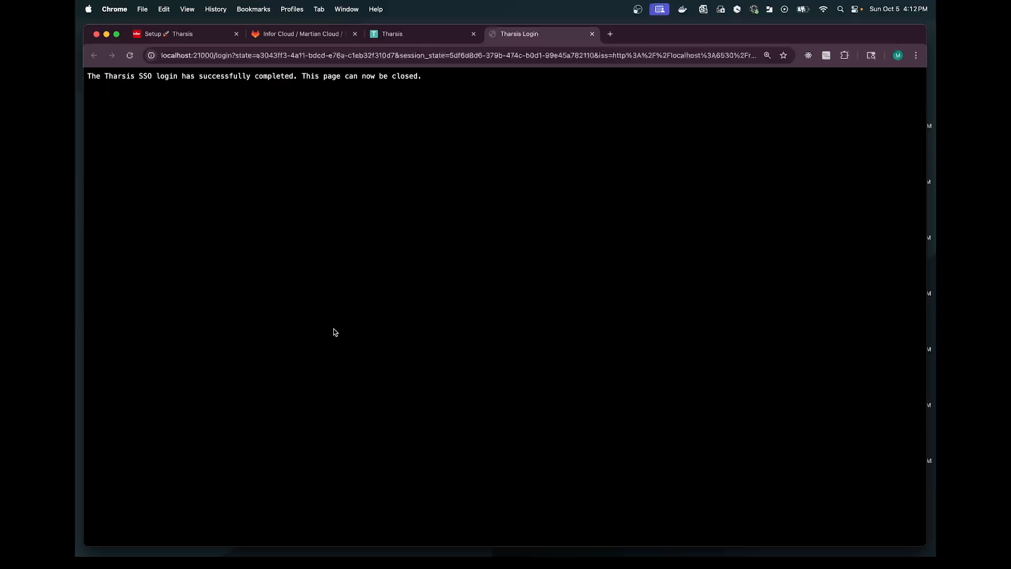
Revisit the Tharsis home page, open tharsis-api from the Tharsis group on GitLab, and return to the documentation
left_click(407, 44)
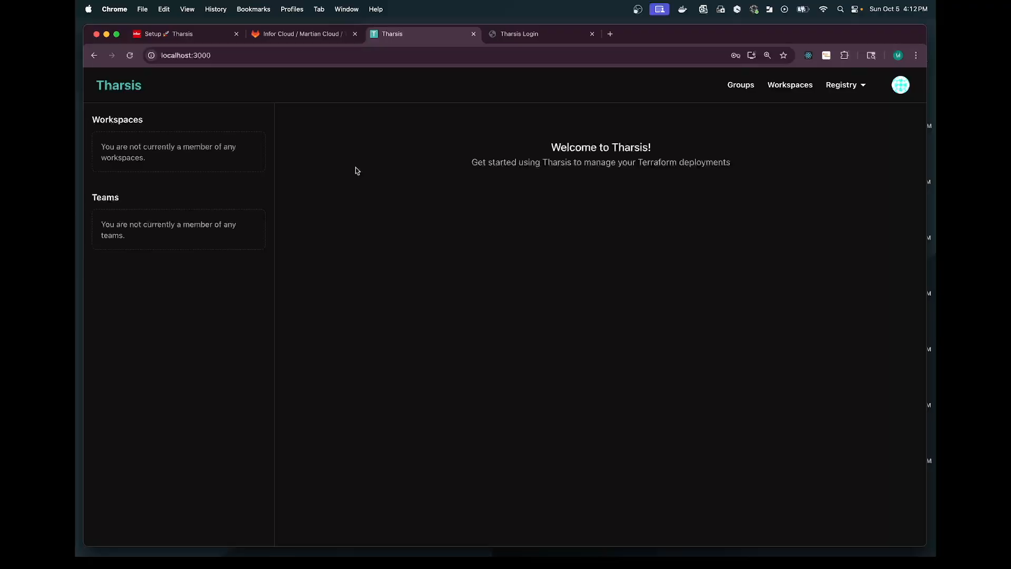
left_click(305, 35)
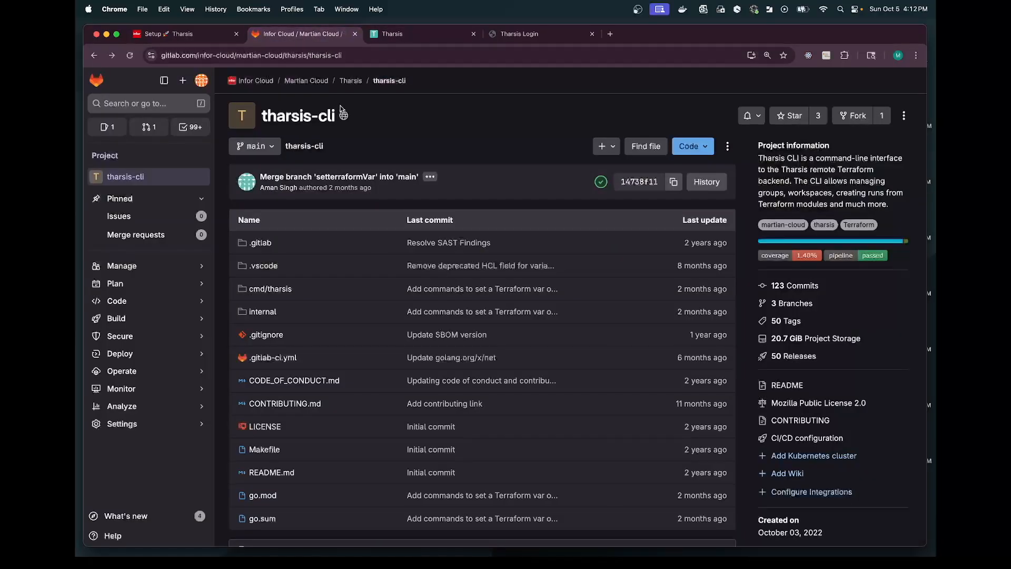
left_click(351, 80)
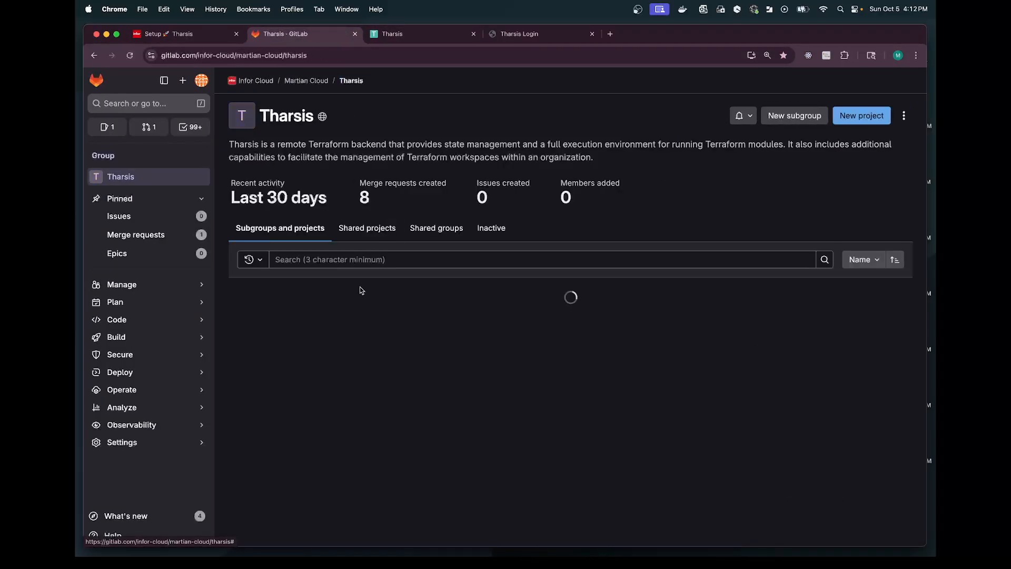
left_click(298, 425)
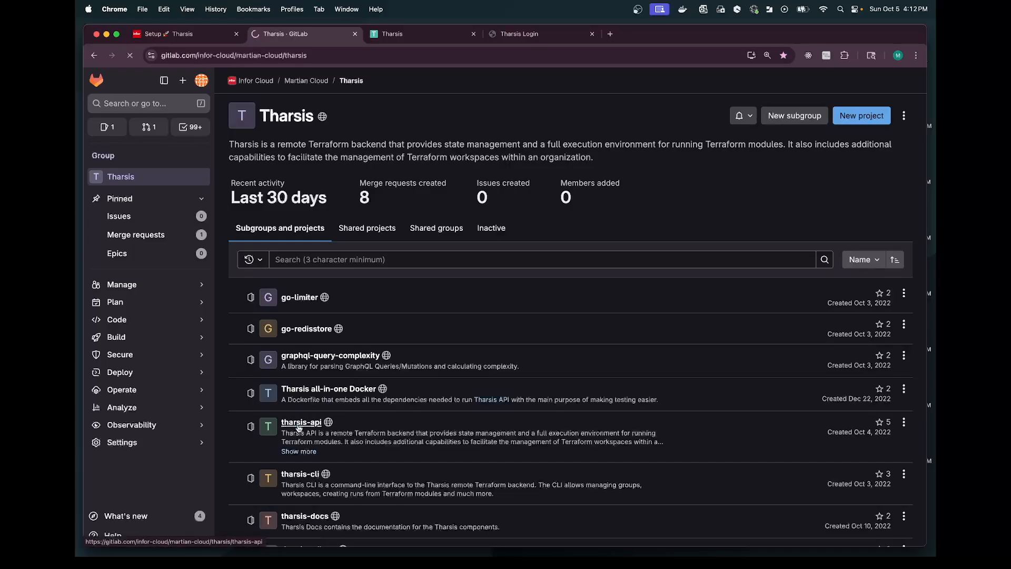
left_click(187, 35)
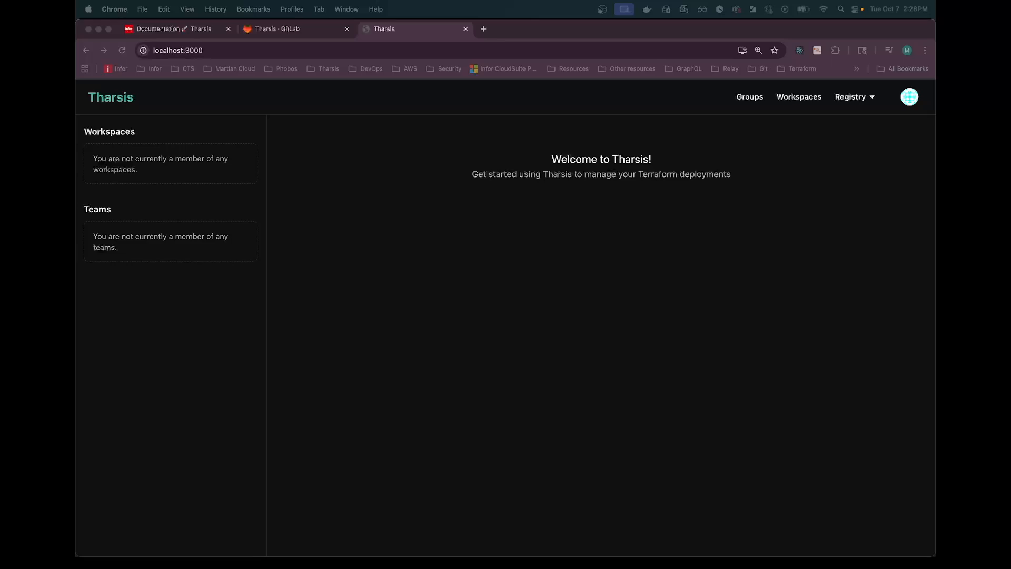
Look through the Groups and Workspaces pages, the Registry options and the account options in Tharsis
left_click(740, 344)
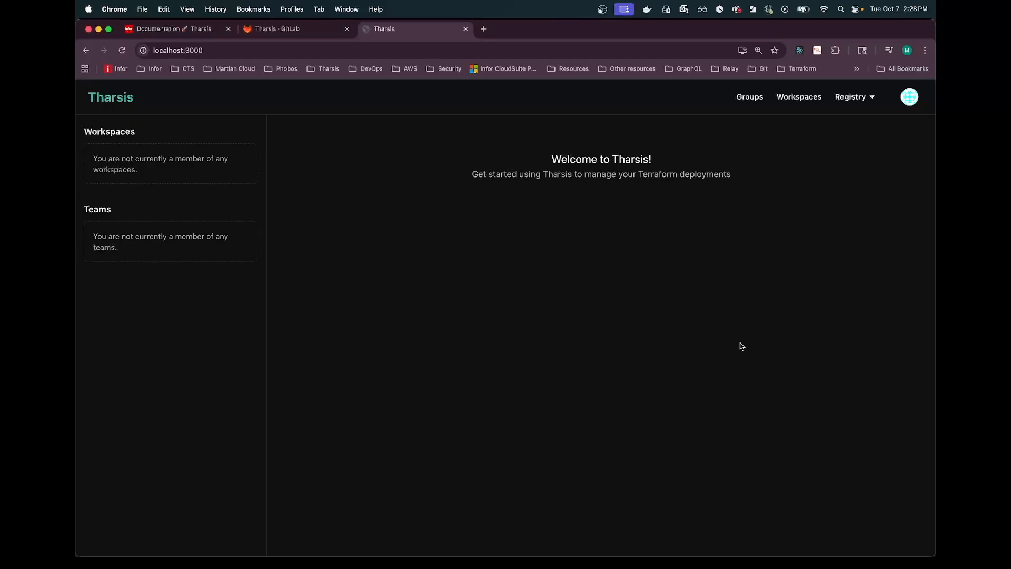
left_click(745, 103)
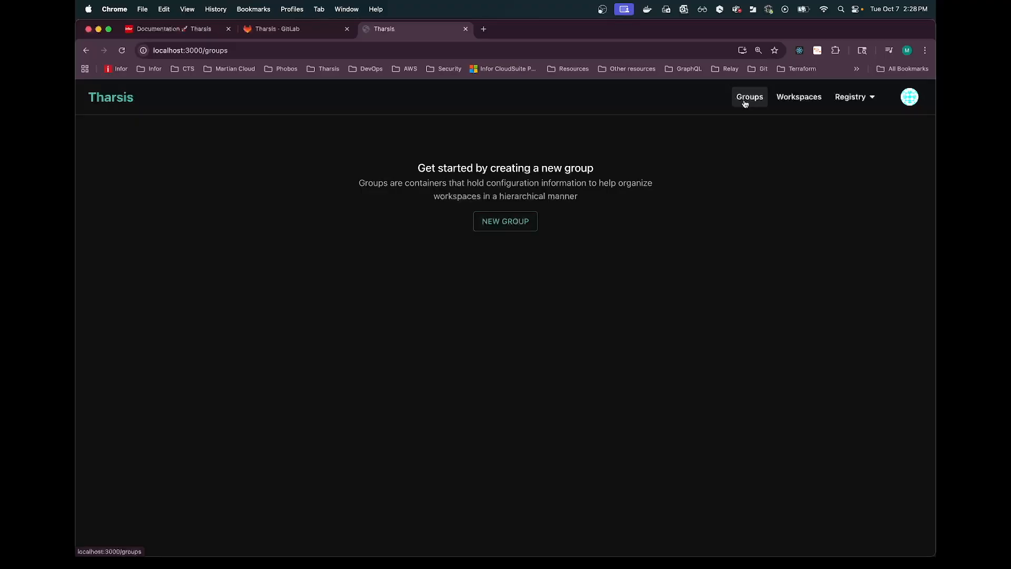
left_click(780, 98)
left_click(851, 95)
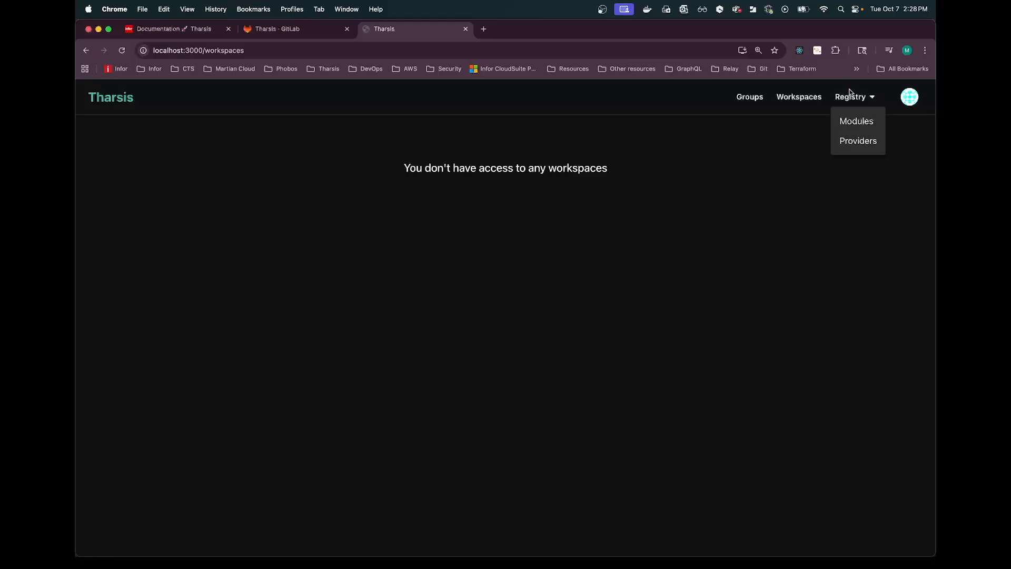
left_click(914, 101)
left_click(914, 101)
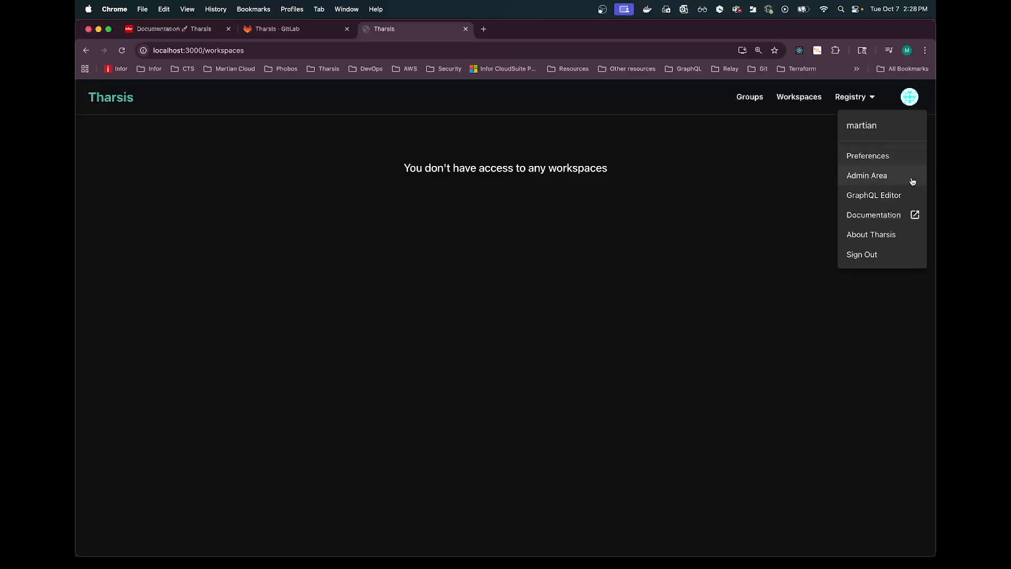
left_click(726, 166)
Create a new top-level group named dev, leaving its description empty
left_click(738, 99)
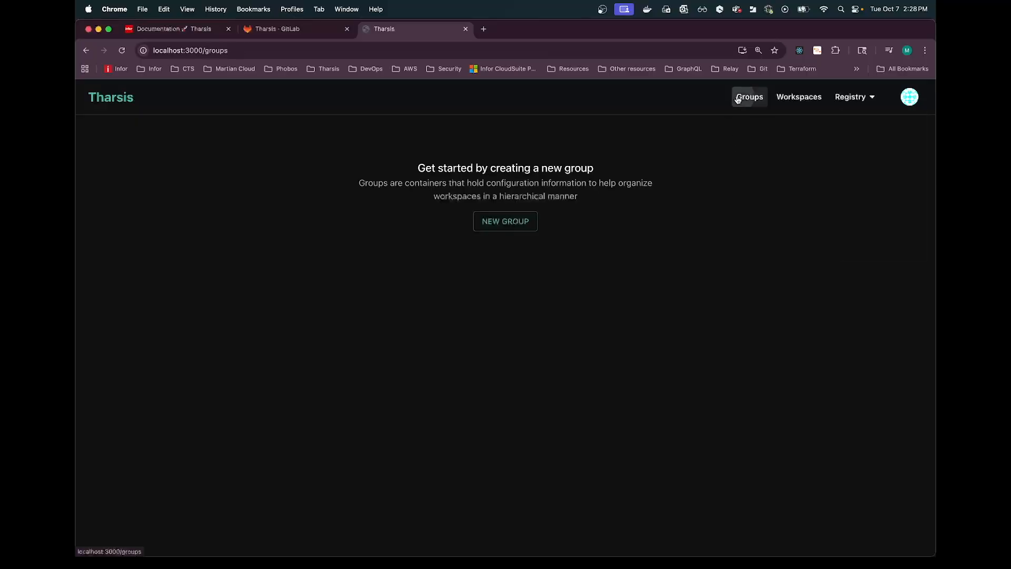
left_click(506, 225)
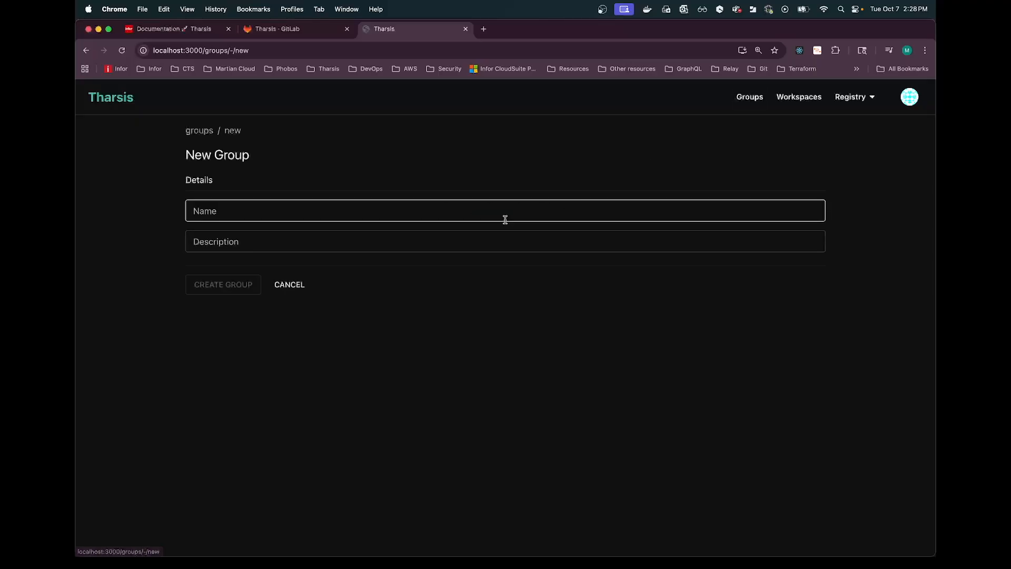
left_click(359, 210)
type("dev")
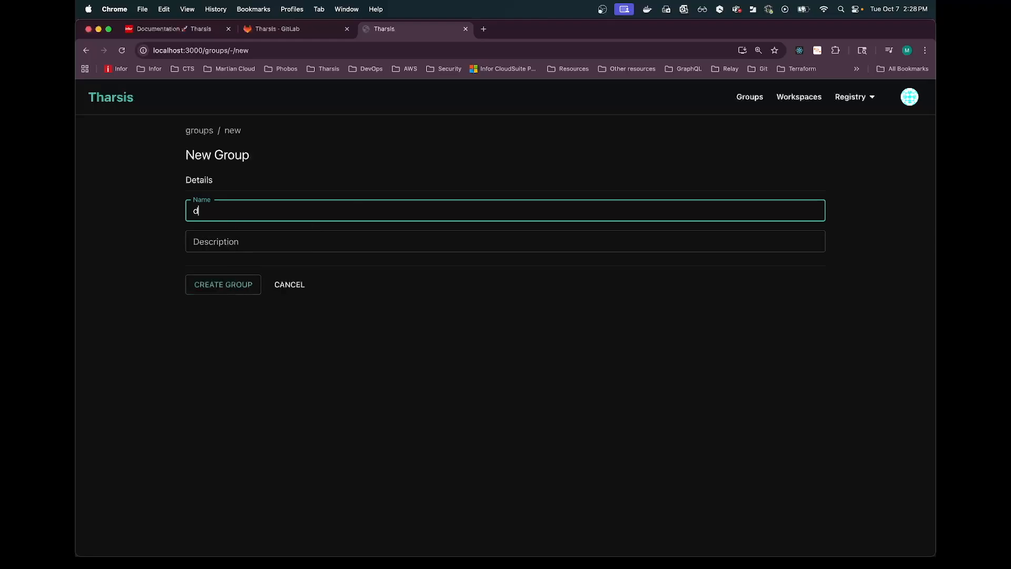
key("Tab")
key("Tab")
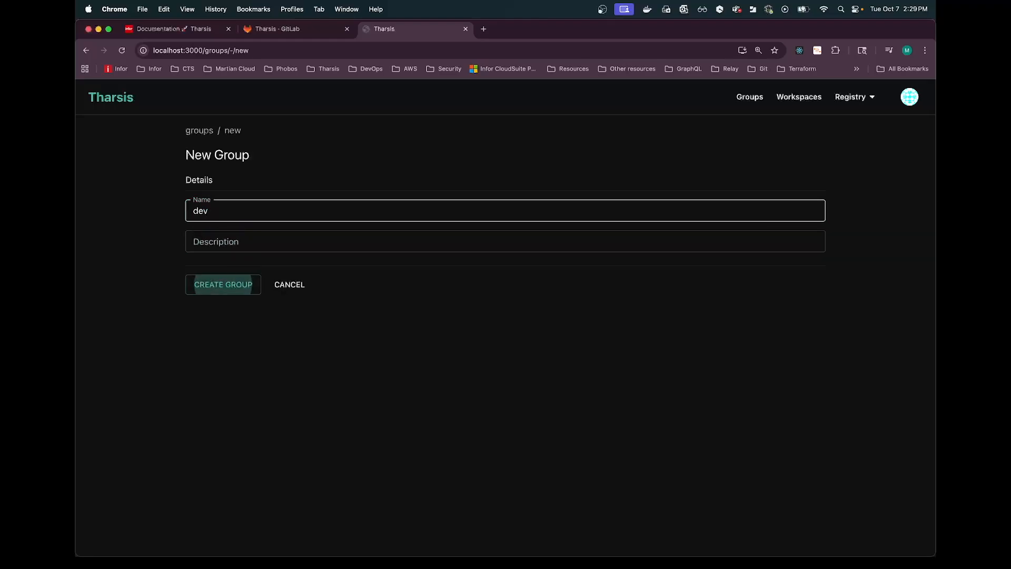
key("Return")
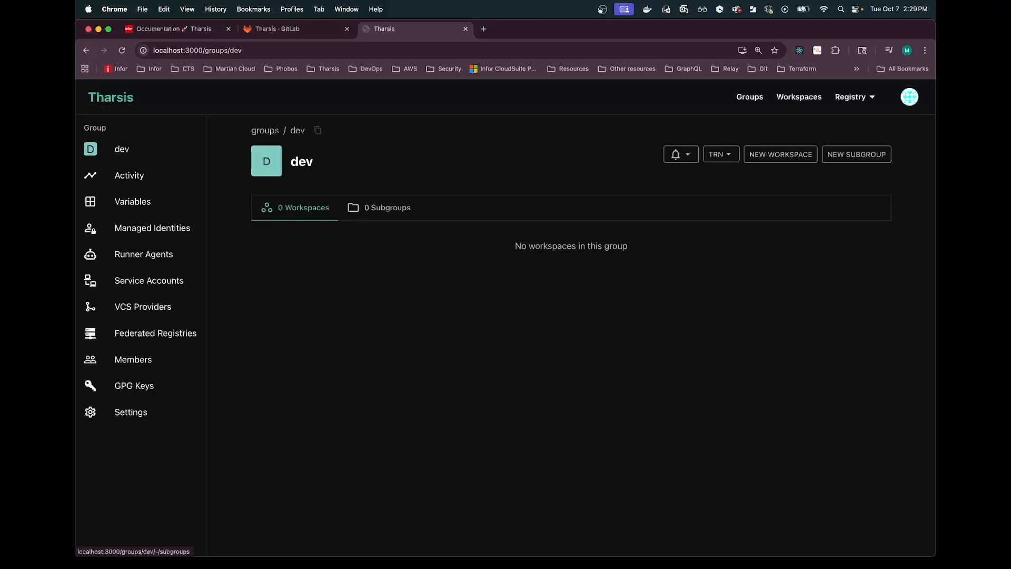
Create a workspace named demo in the dev group, leaving its description empty
left_click(786, 157)
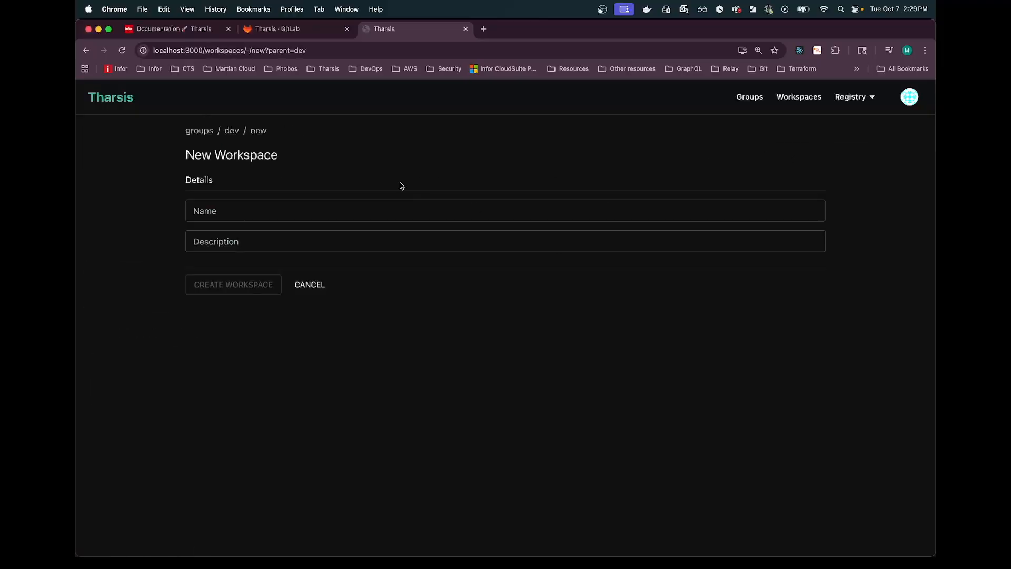
left_click(323, 213)
type("demo")
key("Tab")
key("Tab")
key("Return")
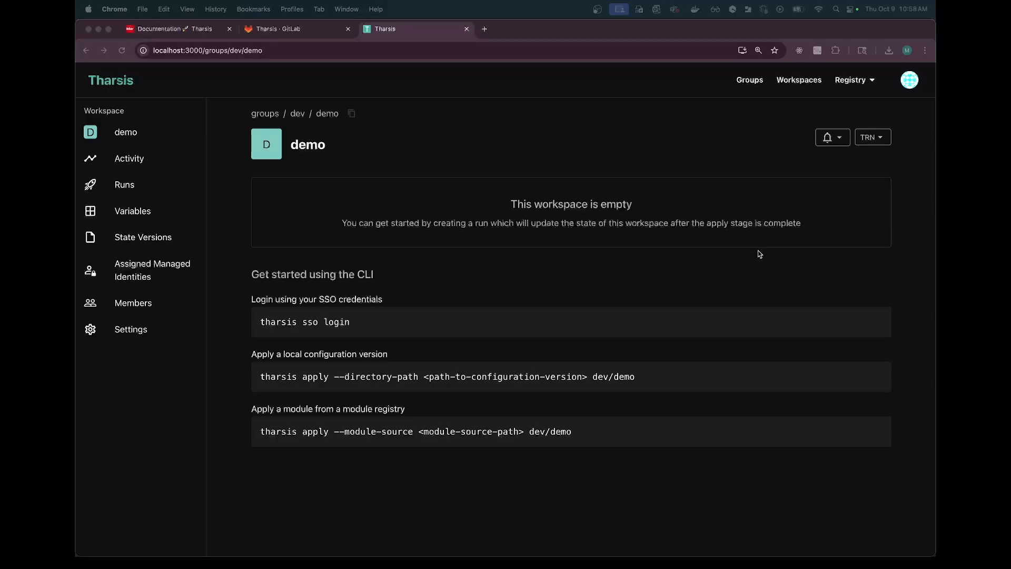
Switch to VS Code, examine the provider, input variables, aws_instance resource and outputs in ec2.tf, and go back to Chrome
key("super+Tab")
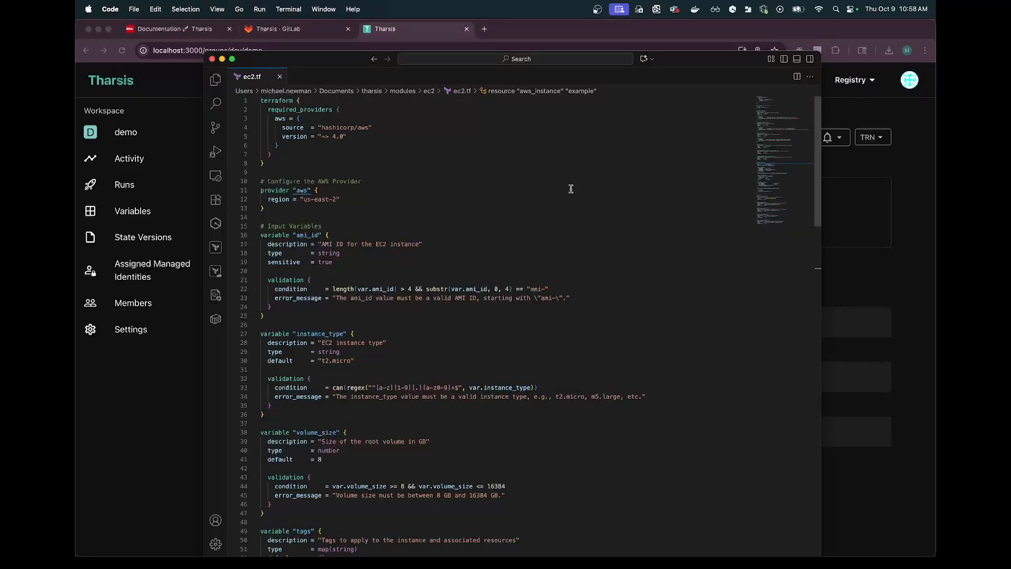
key("super+l")
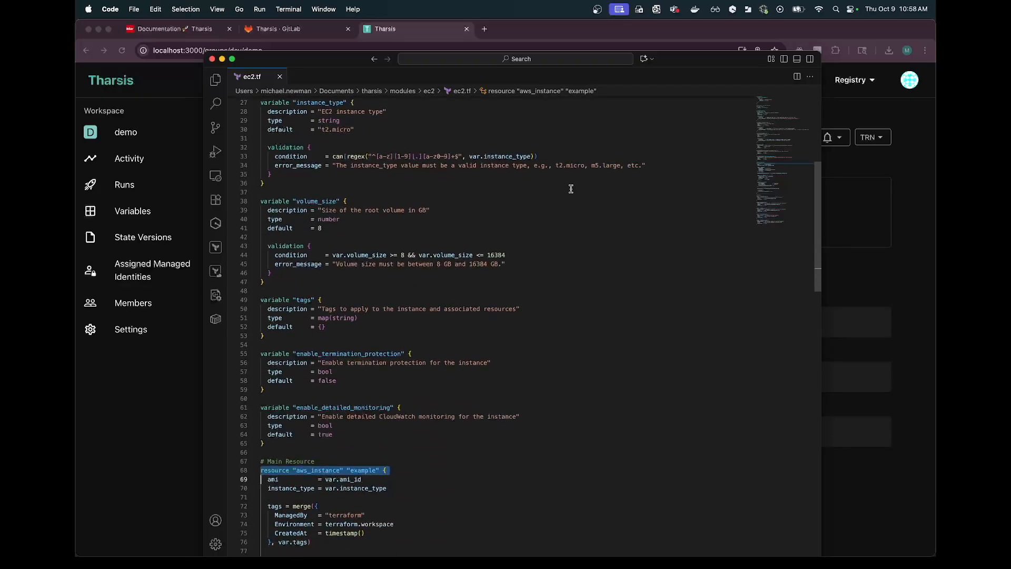
scroll(571, 188, "down", 9)
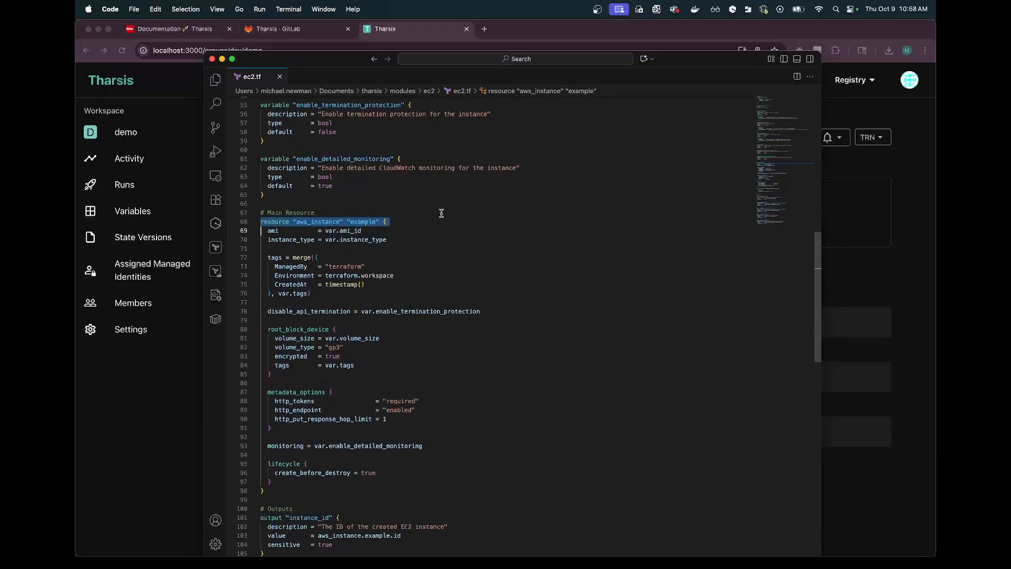
left_click(347, 222)
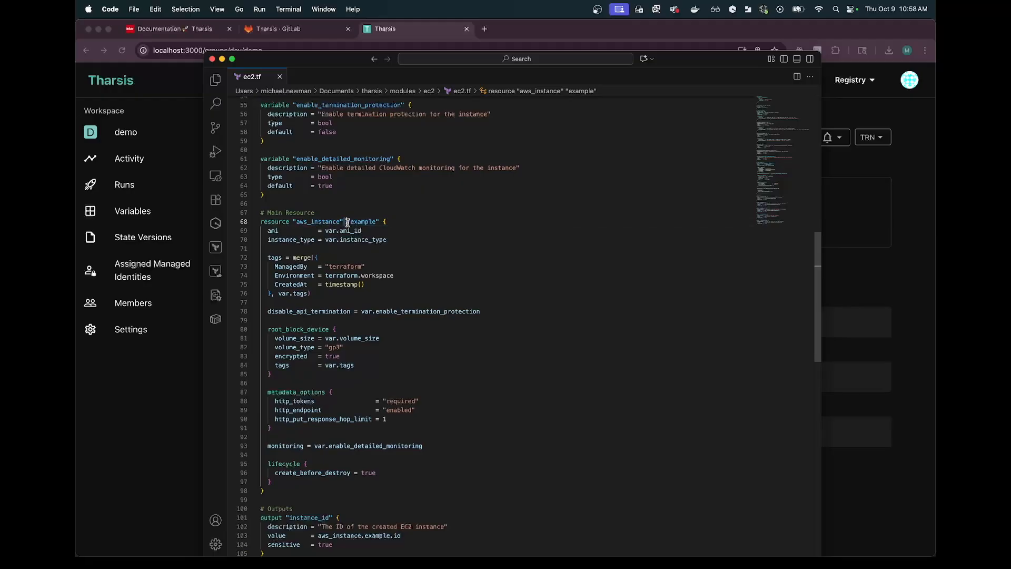
scroll(491, 253, "up", 15)
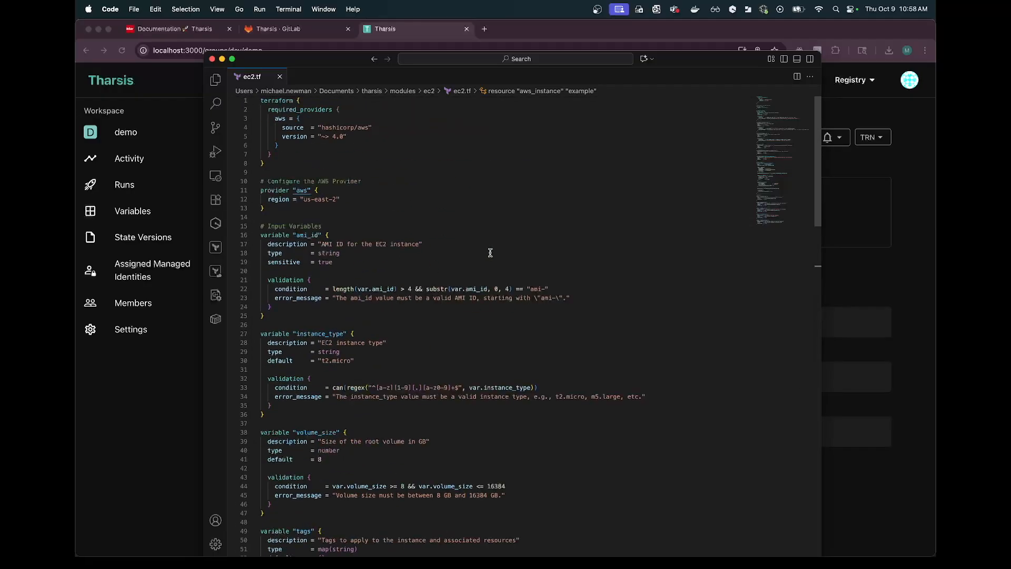
scroll(490, 253, "down", 20)
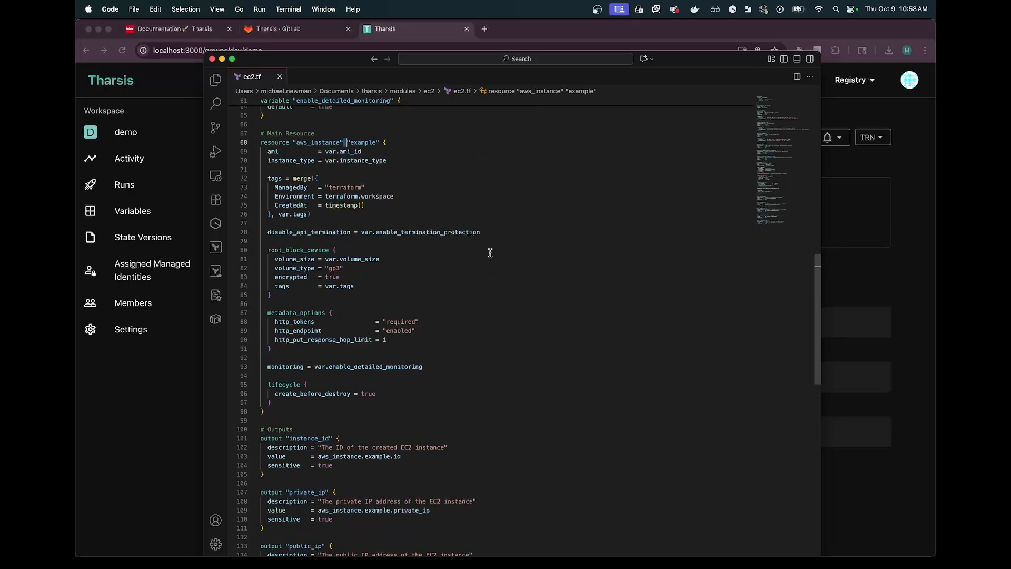
scroll(491, 253, "up", 20)
scroll(491, 252, "up", 3)
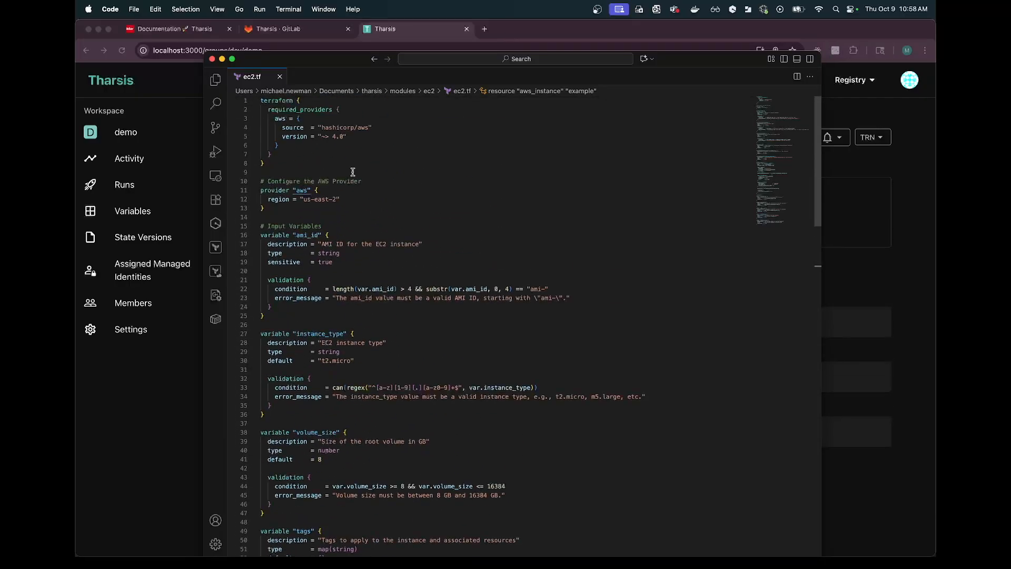
left_click(168, 95)
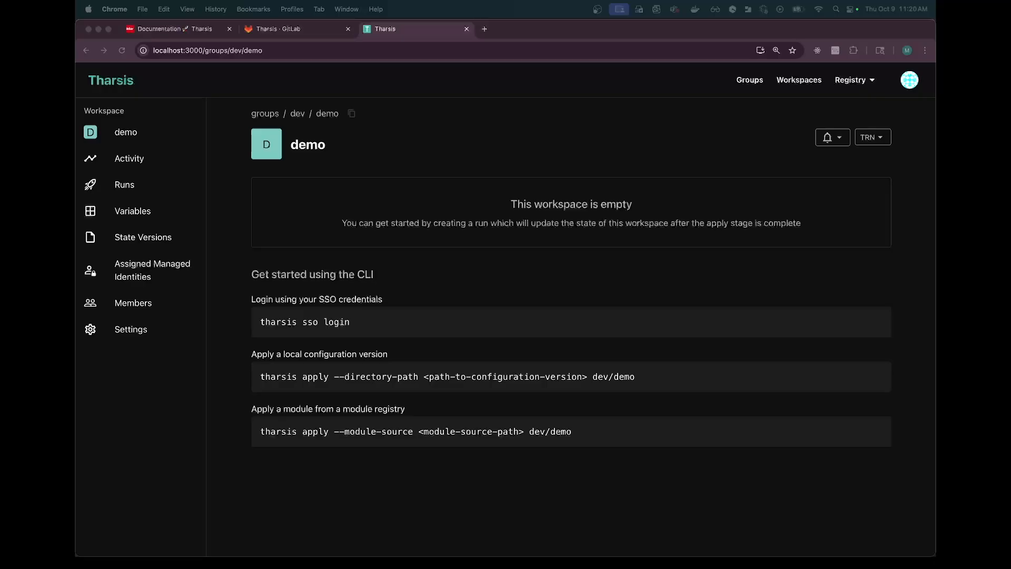
Run tharsis apply dev/demo from the ec2 module folder in Terminal and return to the demo workspace page in Chrome
left_click(514, 298)
key("super+Tab")
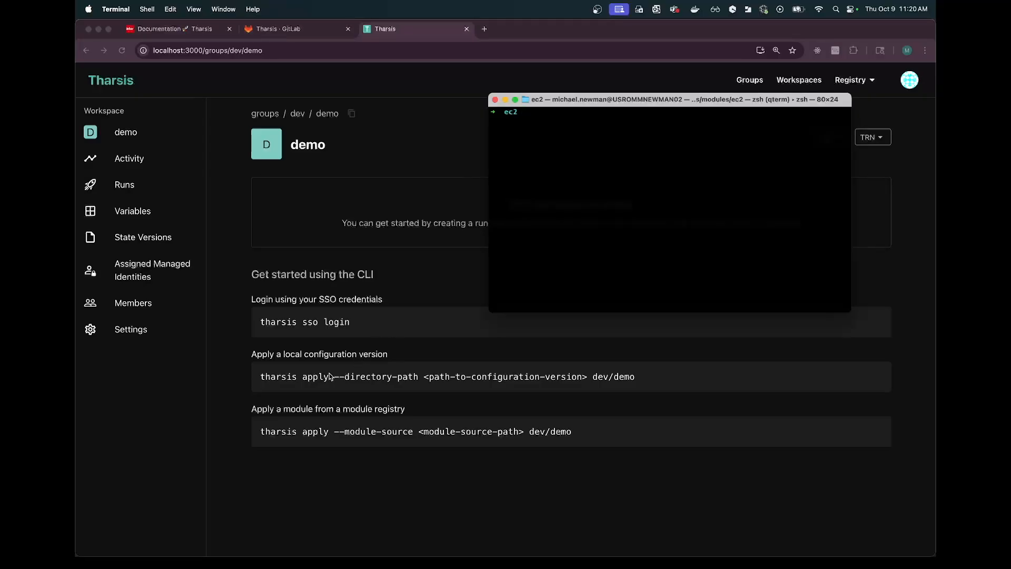
type("thars")
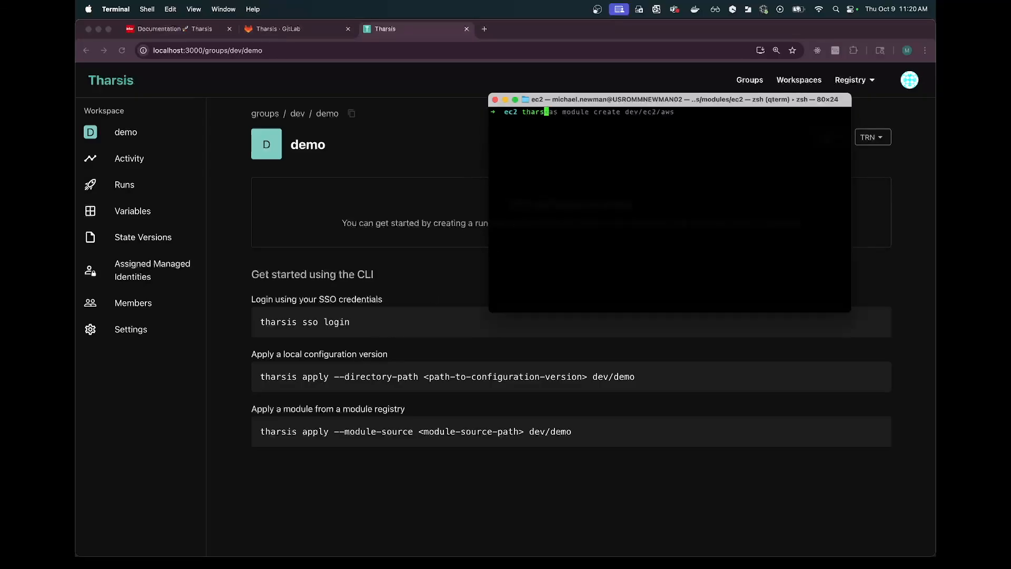
type("is a")
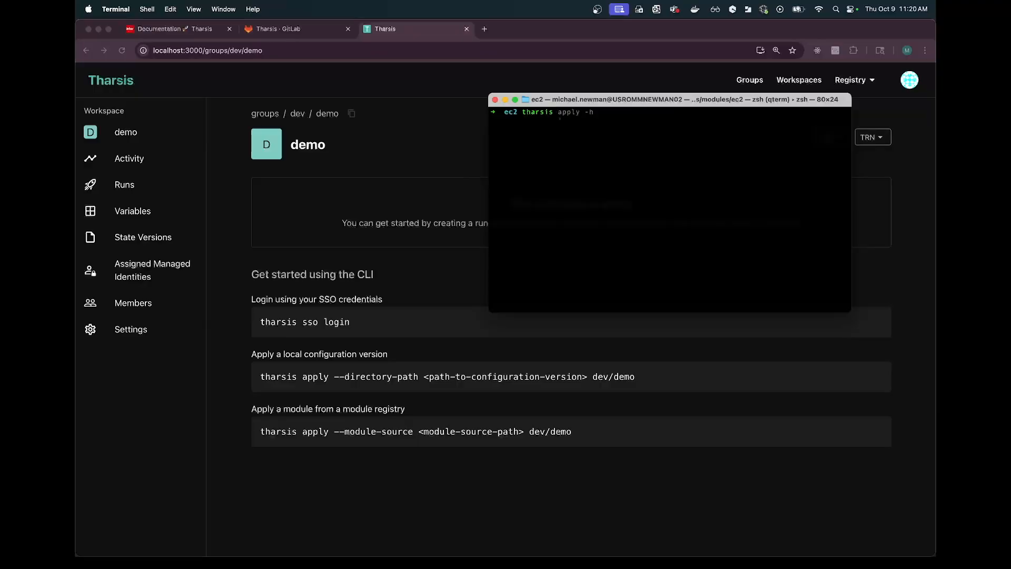
type("pply")
type("dev/demo")
key("Return")
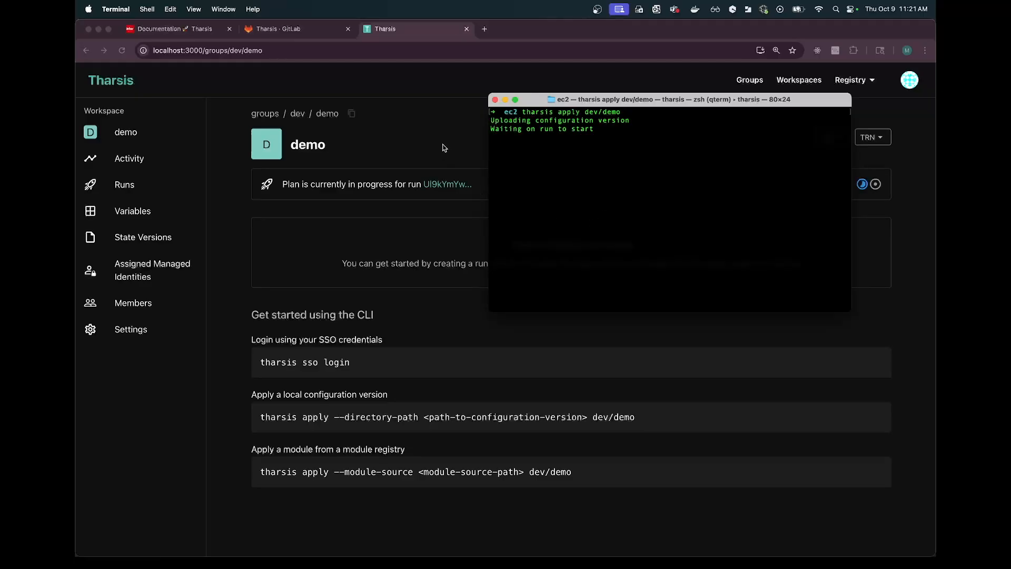
left_click(476, 104)
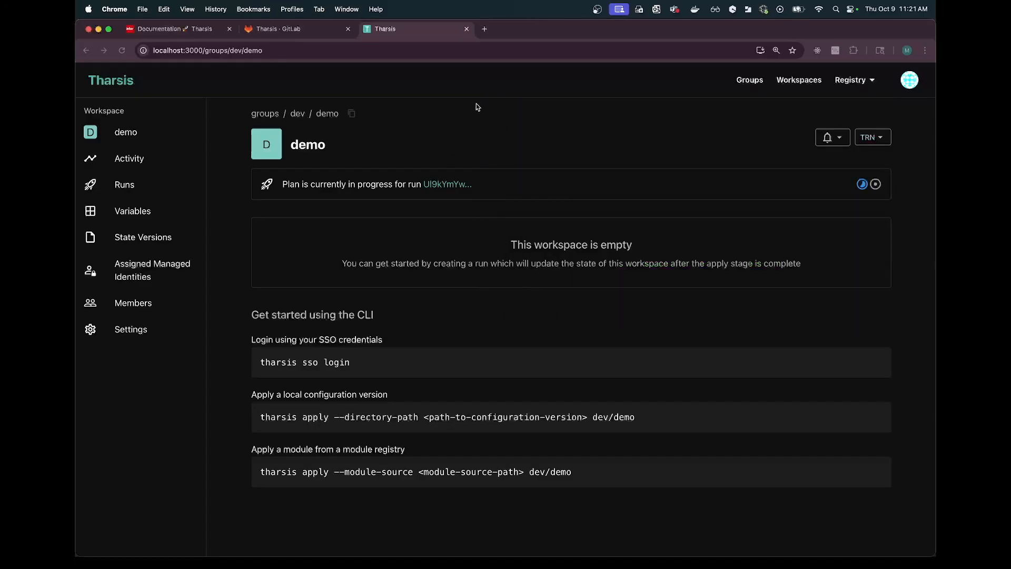
Open the run in progress in the demo workspace and examine its planned resource and output changes
left_click(450, 186)
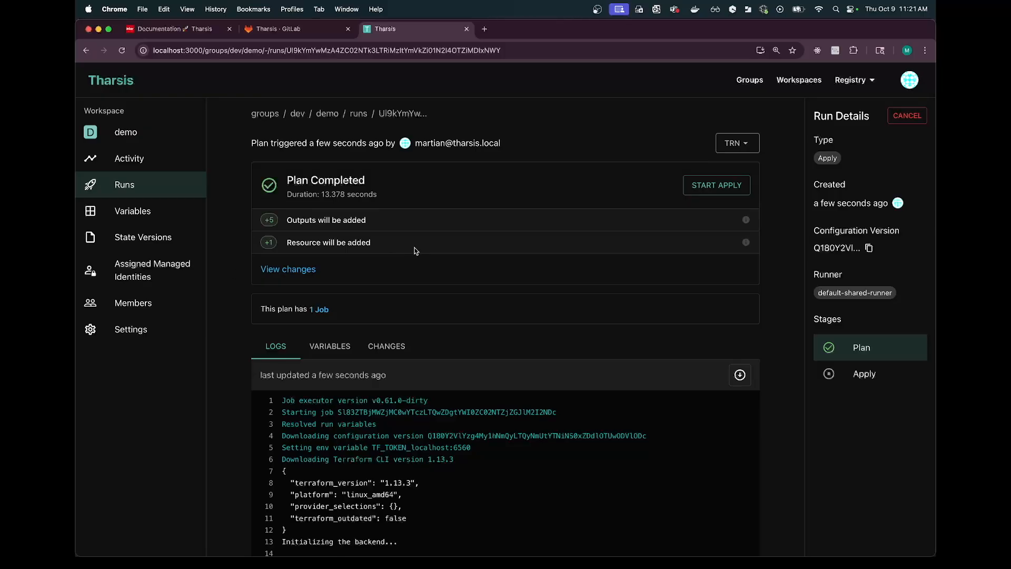
left_click(288, 269)
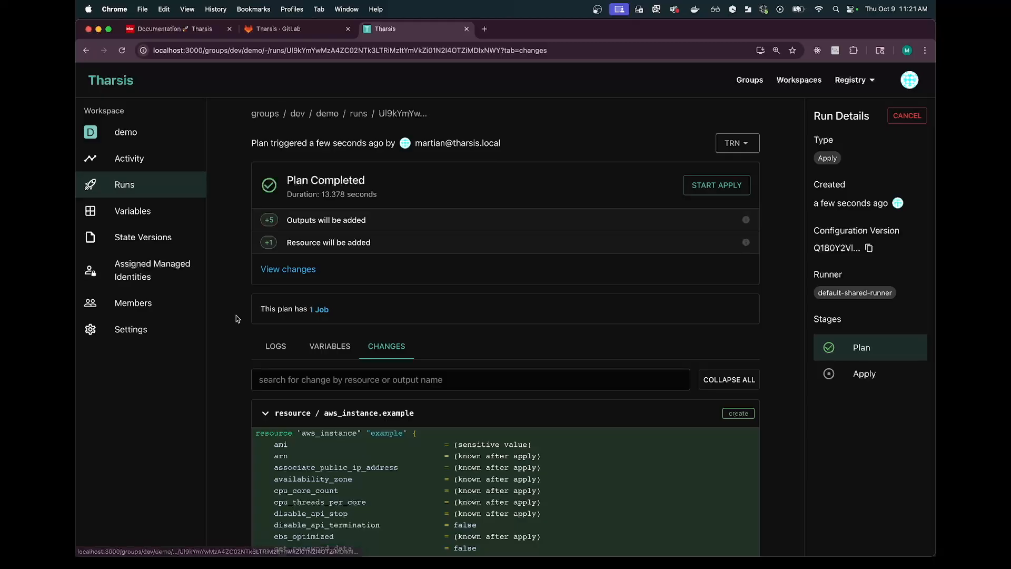
scroll(233, 319, "down", 2)
scroll(233, 319, "down", 1)
scroll(234, 317, "up", 5)
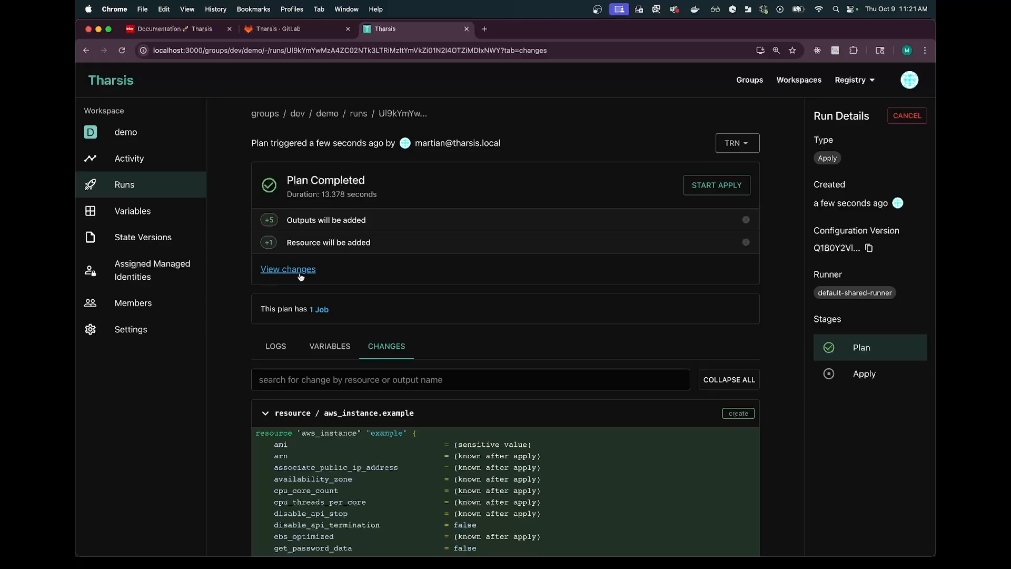
scroll(647, 365, "down", 5)
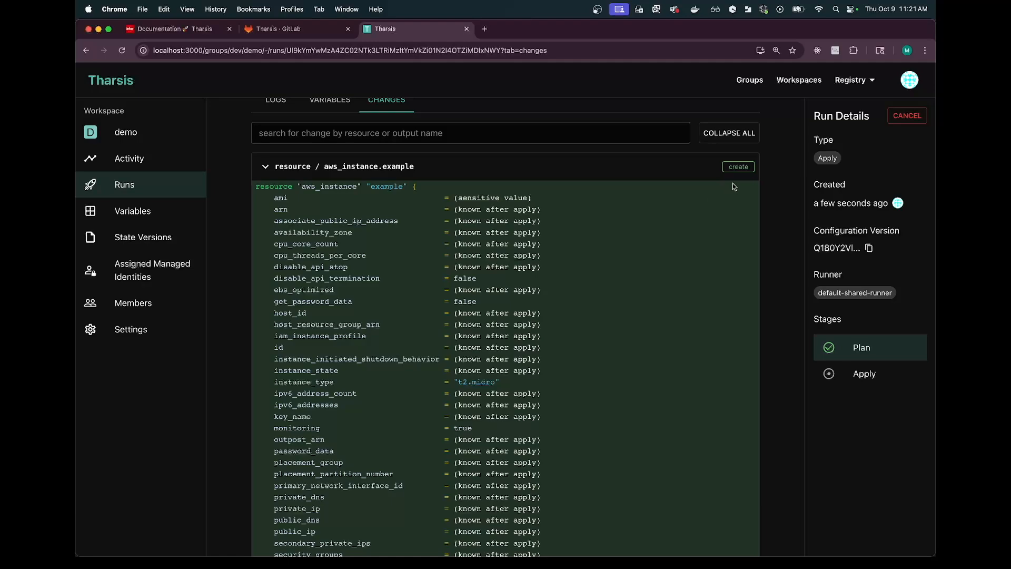
scroll(697, 238, "down", 1)
scroll(696, 236, "down", 15)
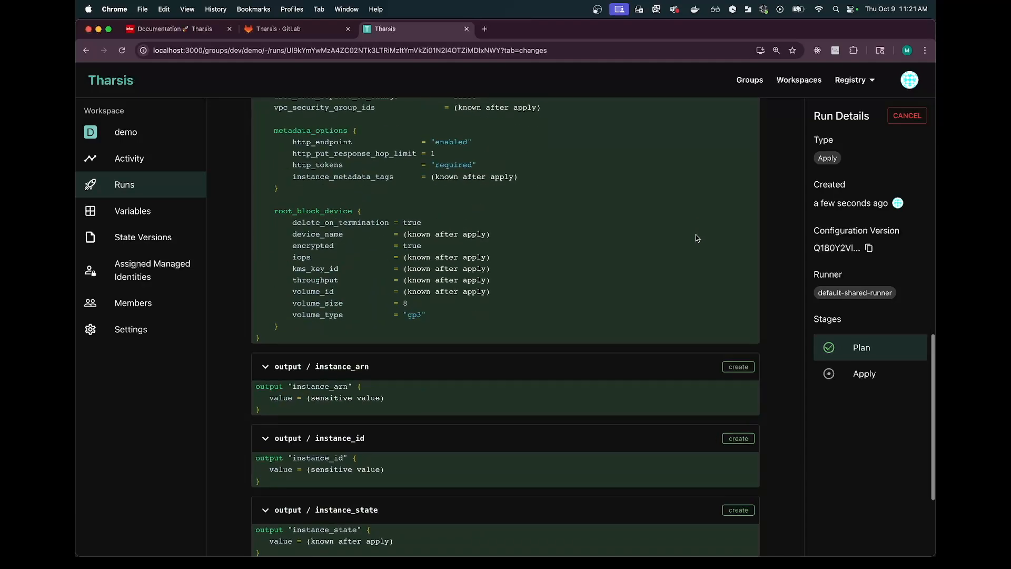
scroll(696, 236, "down", 3)
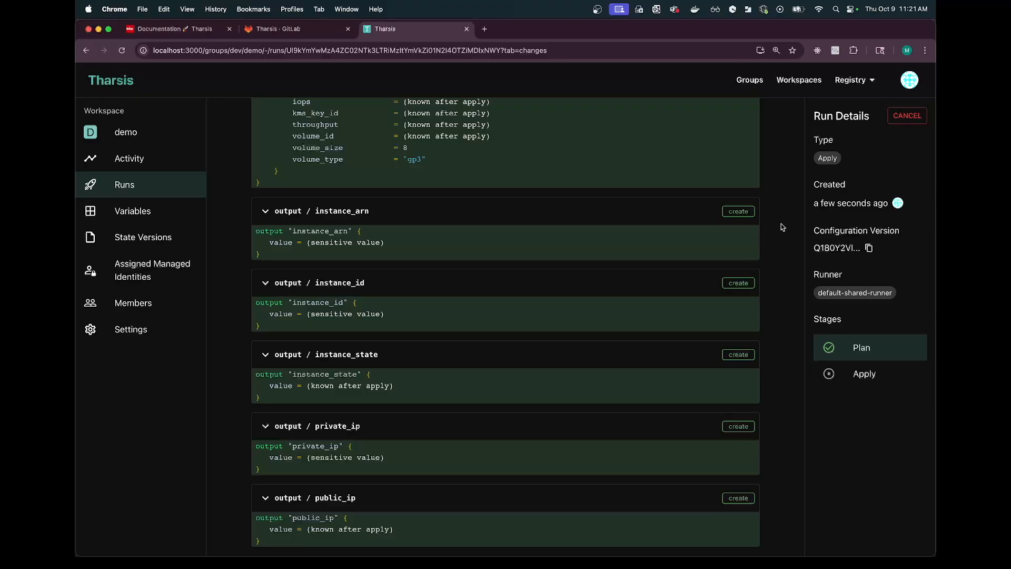
scroll(781, 224, "up", 20)
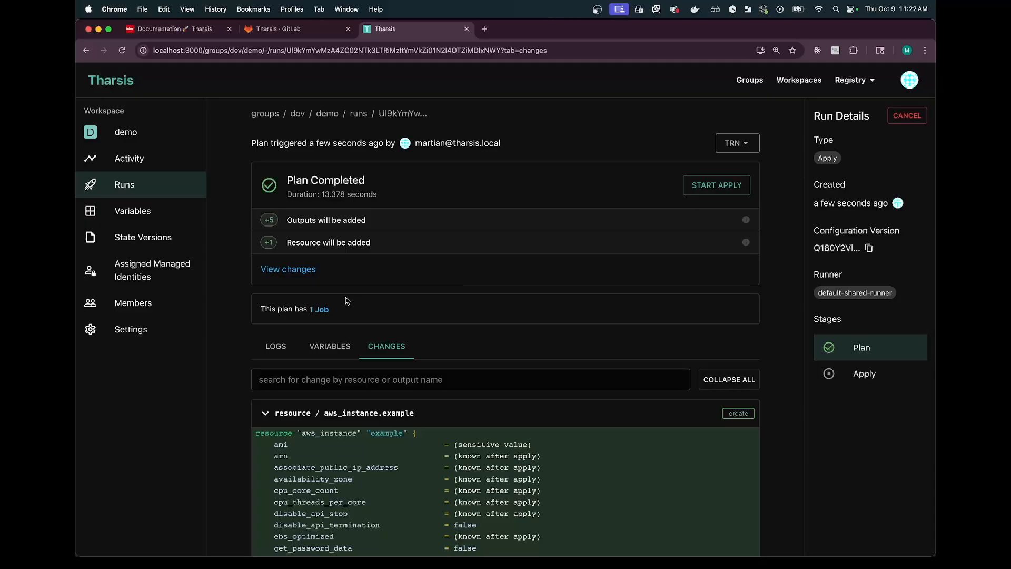
View the plan's job details, check the approval prompt in Terminal, and return to the run page in Chrome
left_click(322, 310)
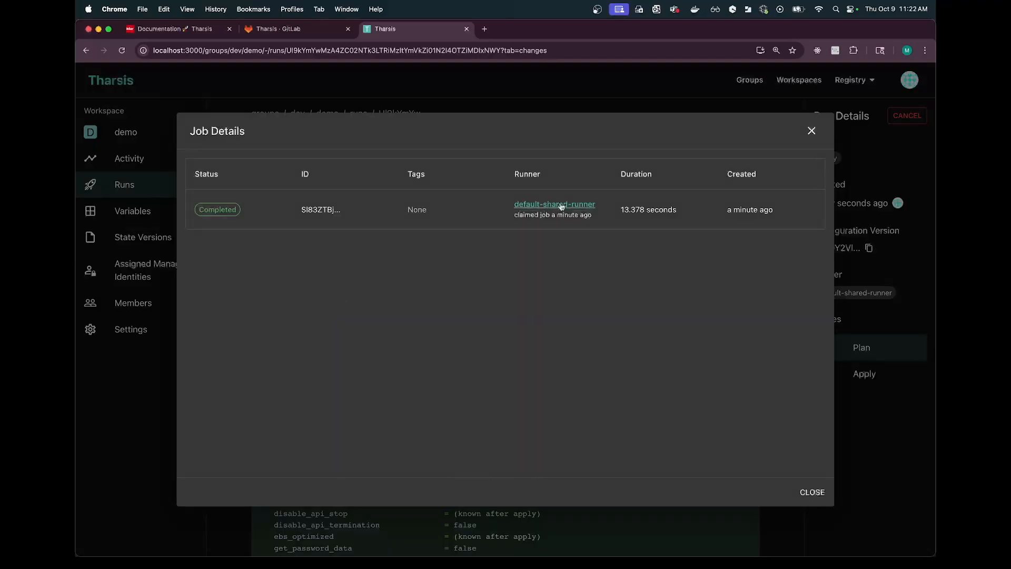
left_click(811, 131)
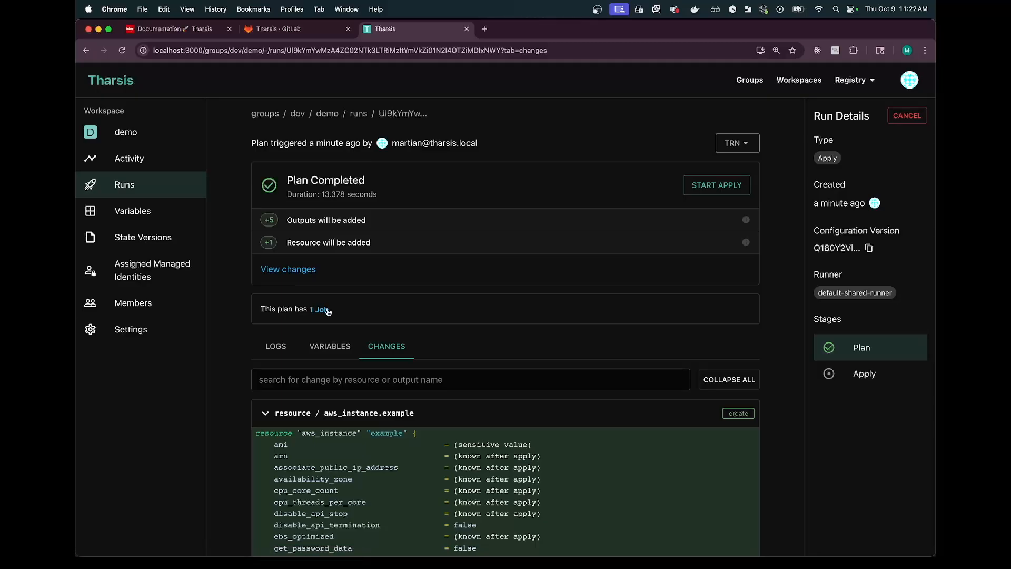
key("super+Tab")
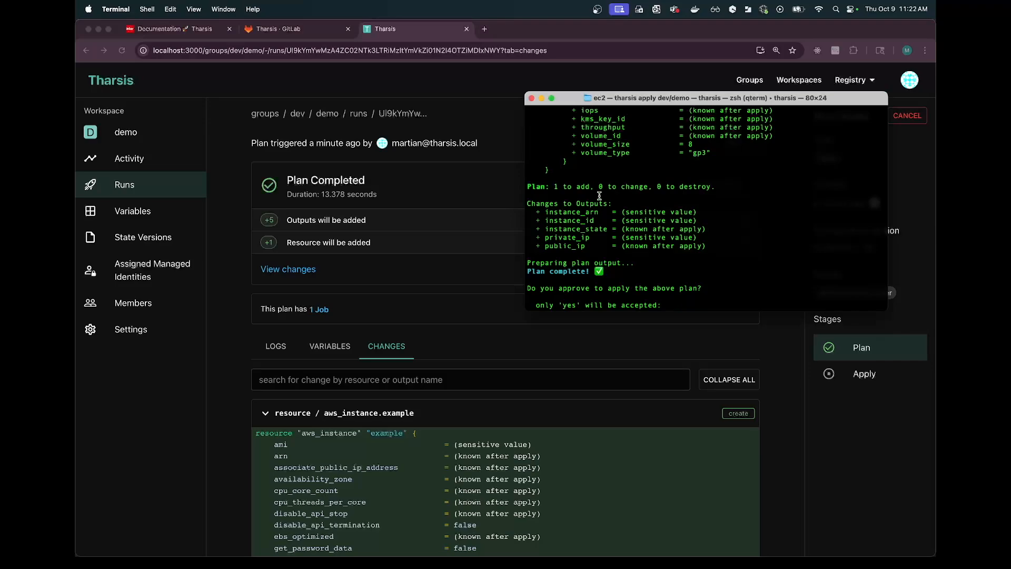
left_click(430, 303)
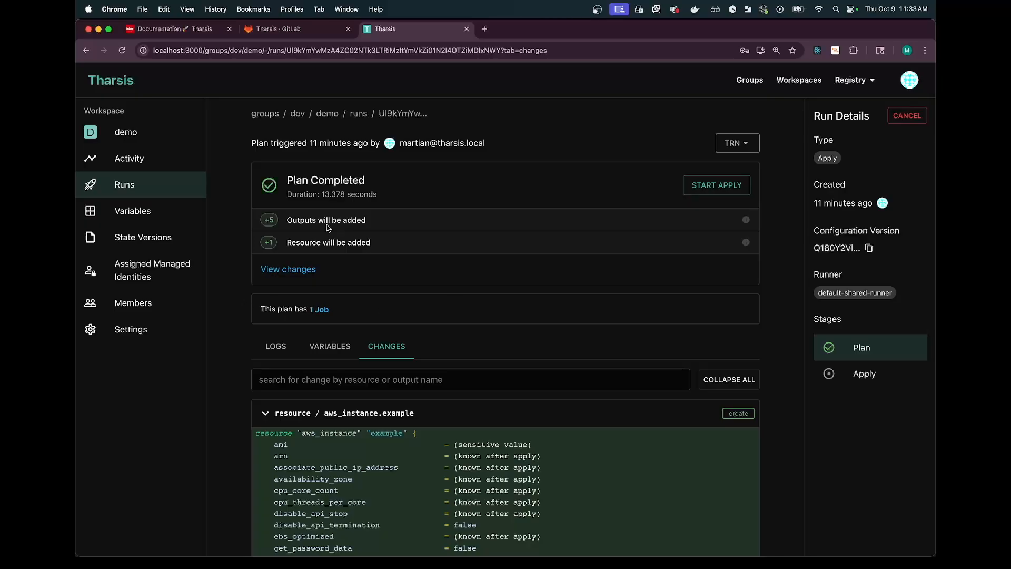
Review the planned changes once more and start the apply stage of the run
scroll(573, 479, "down", 15)
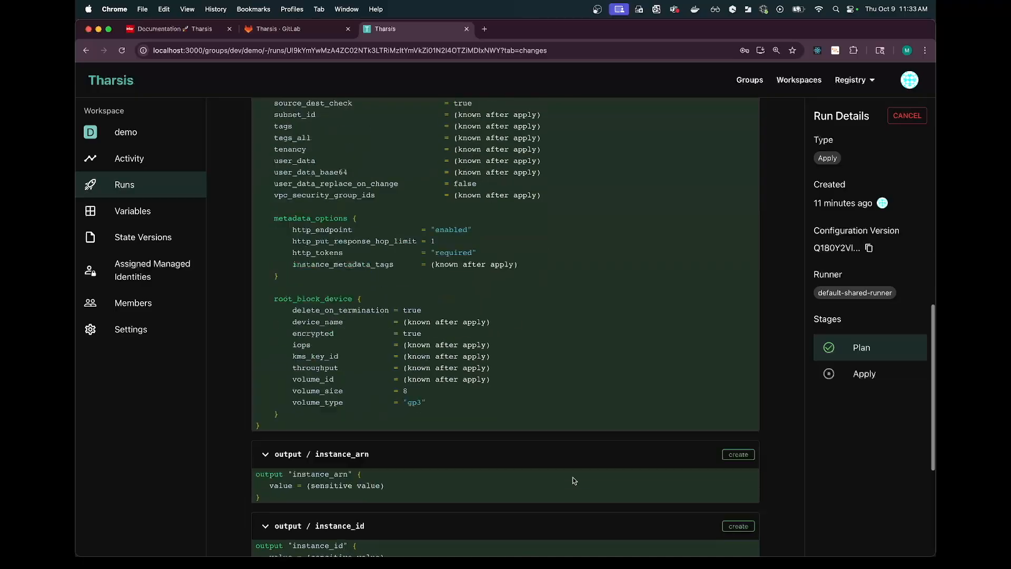
scroll(574, 481, "up", 10)
scroll(574, 481, "up", 5)
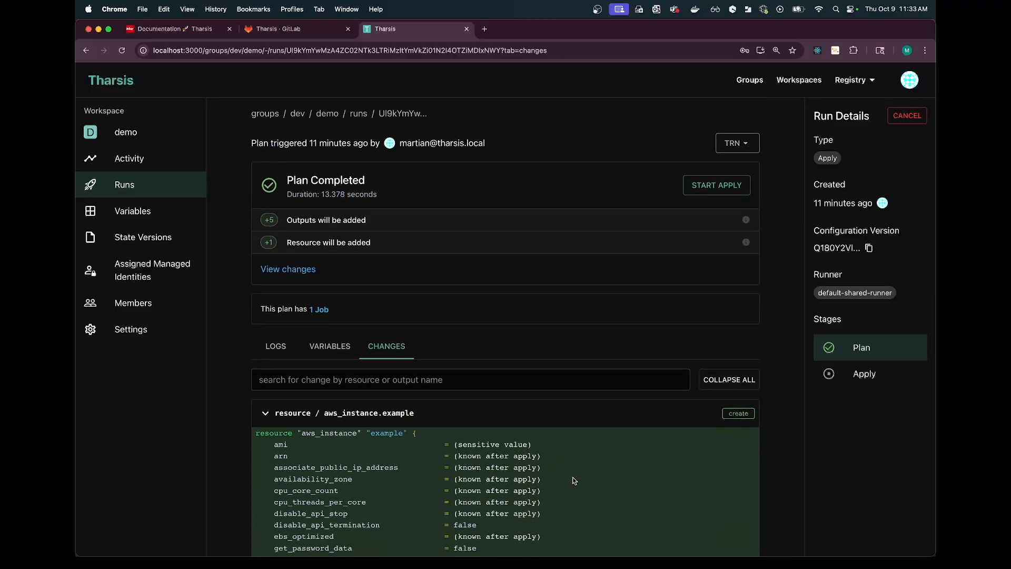
left_click(867, 374)
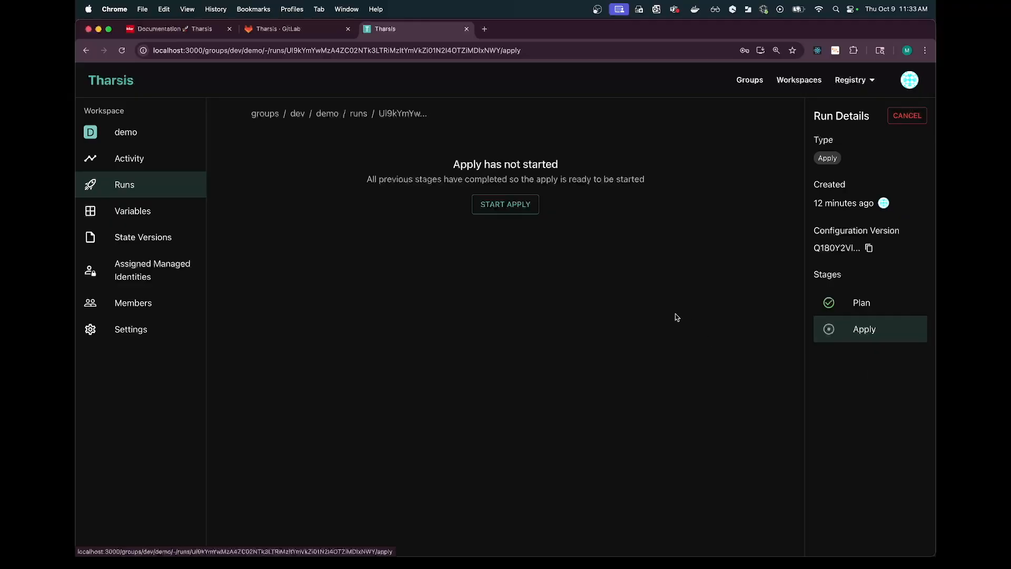
left_click(517, 210)
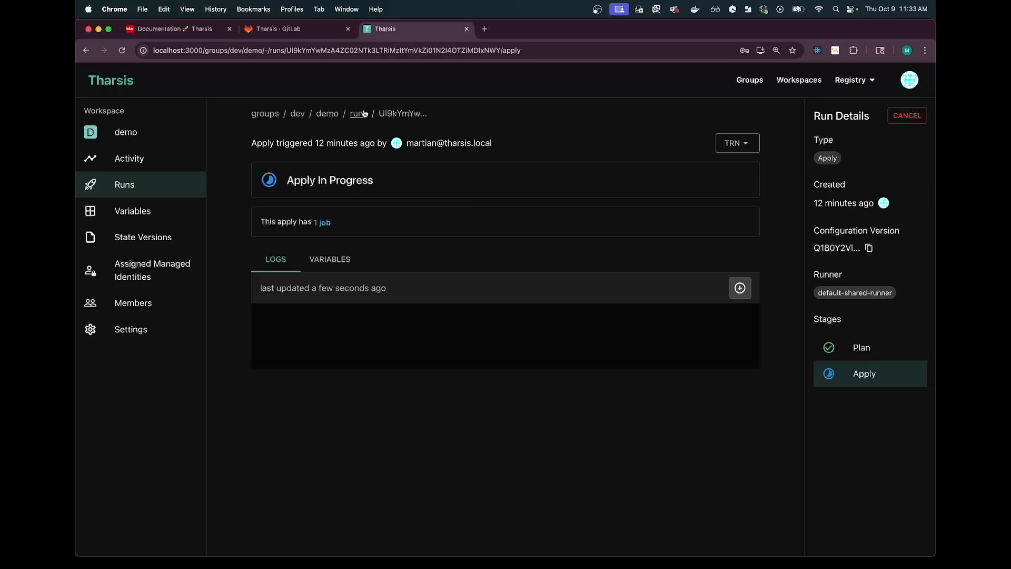
View the demo workspace's list of runs, reopen the applying run and show its apply stage
left_click(358, 114)
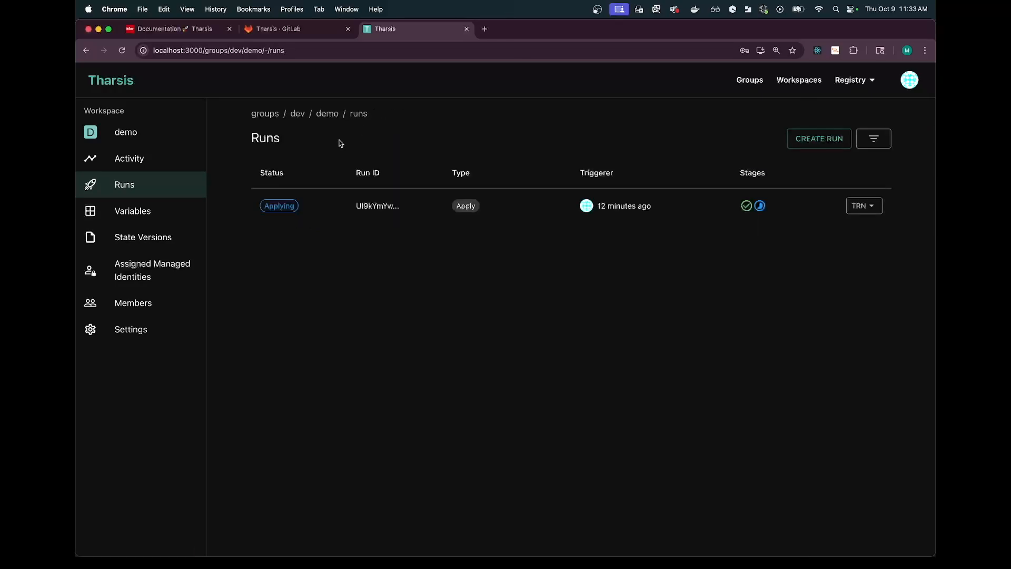
left_click(371, 207)
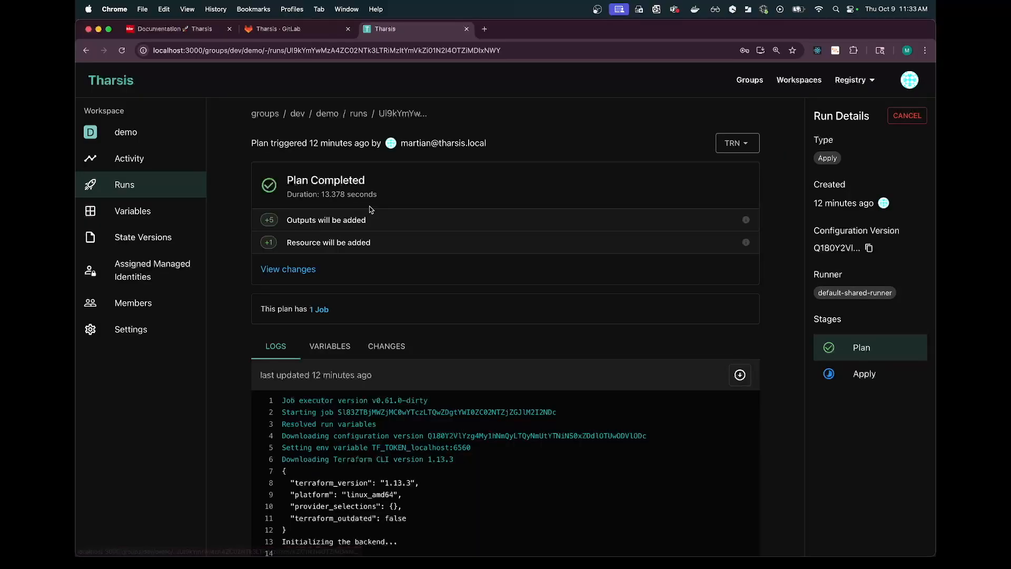
left_click(867, 375)
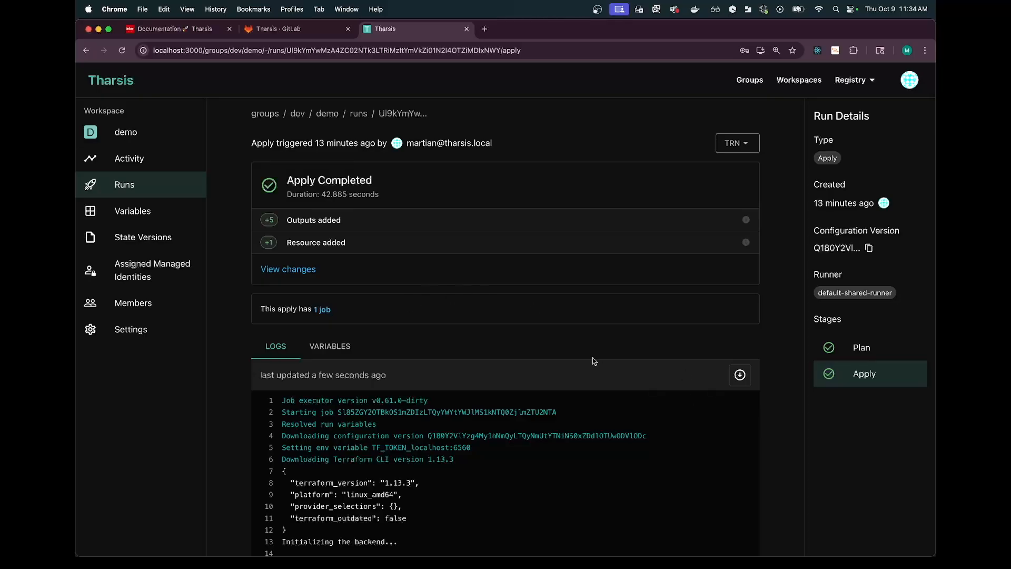
View the changes of the completed apply, and read its logs through to the Terraform outputs
left_click(301, 269)
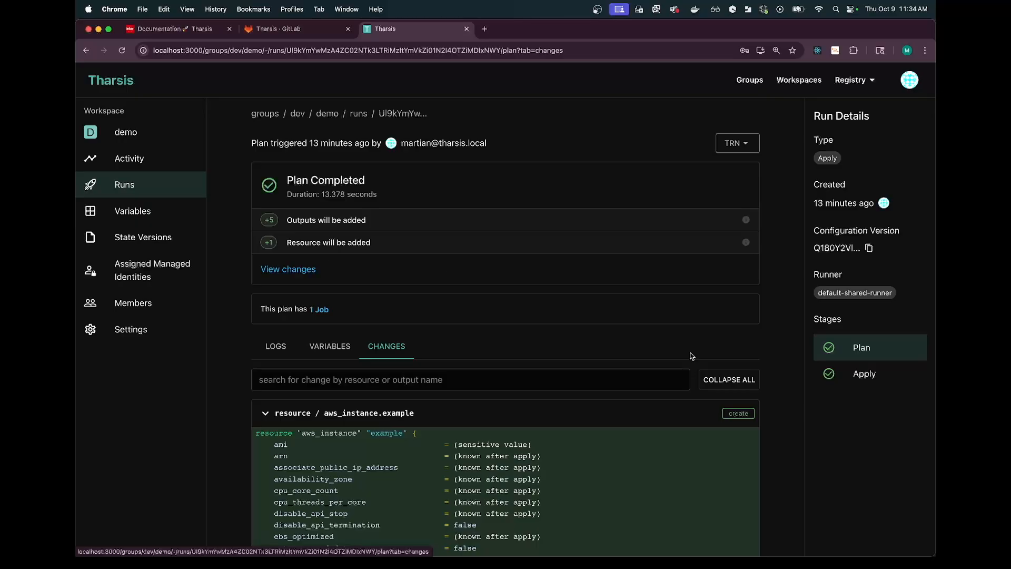
left_click(872, 383)
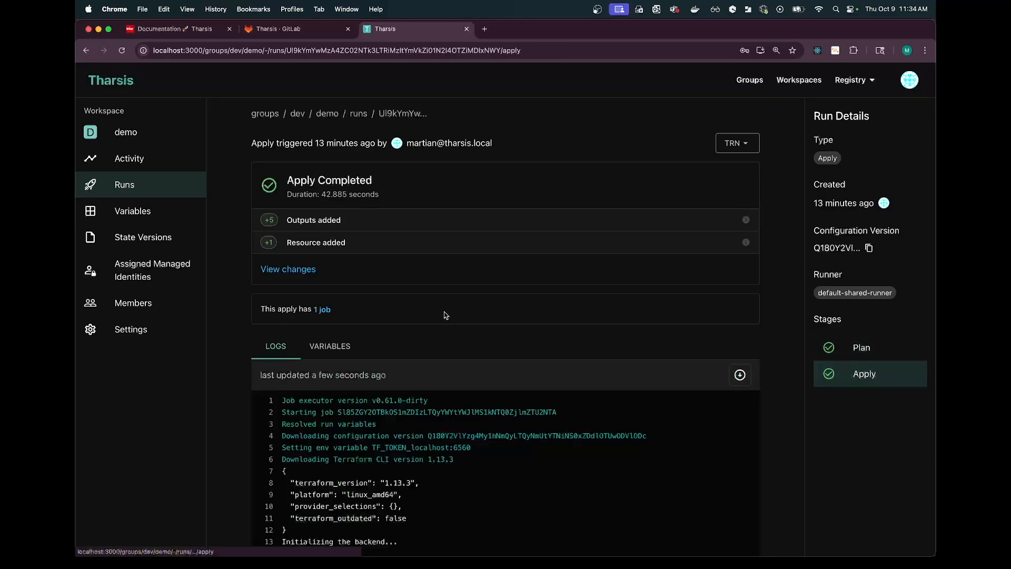
scroll(445, 315, "down", 3)
scroll(445, 315, "down", 12)
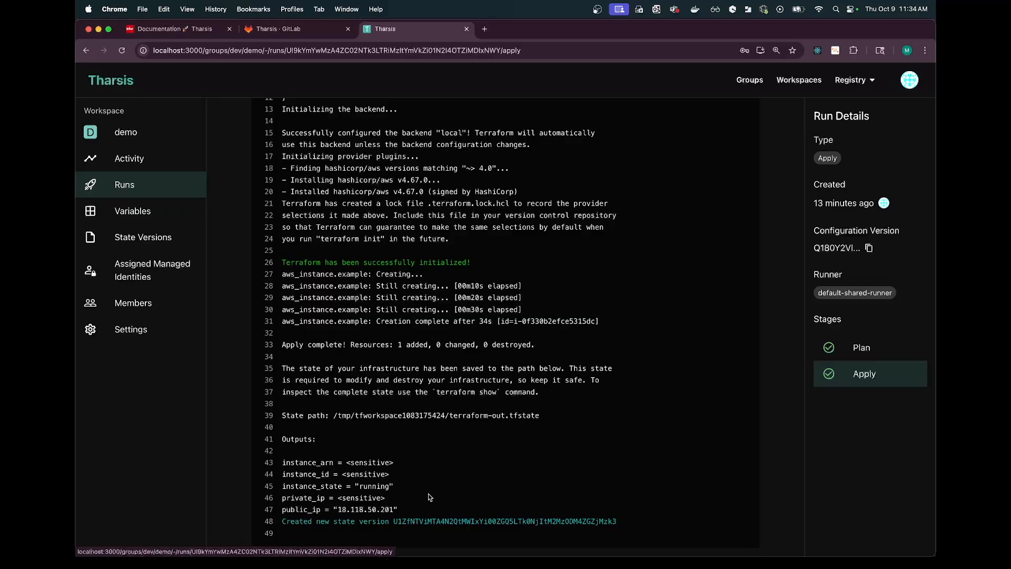
Check the demo workspace's state versions and look through its resources, input variables and outputs
left_click(149, 237)
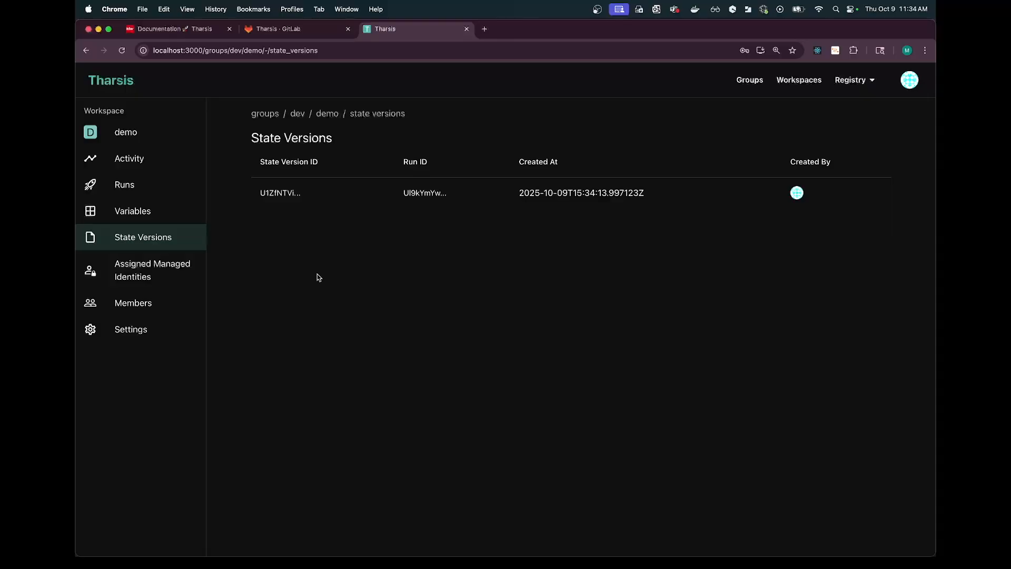
key("super+bracketleft")
left_click(332, 348)
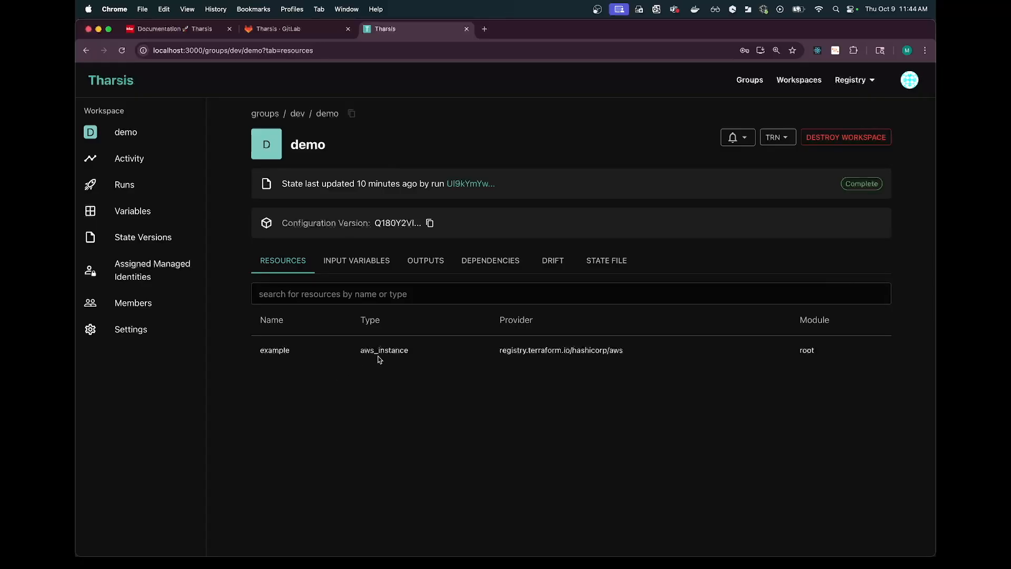
left_click(352, 263)
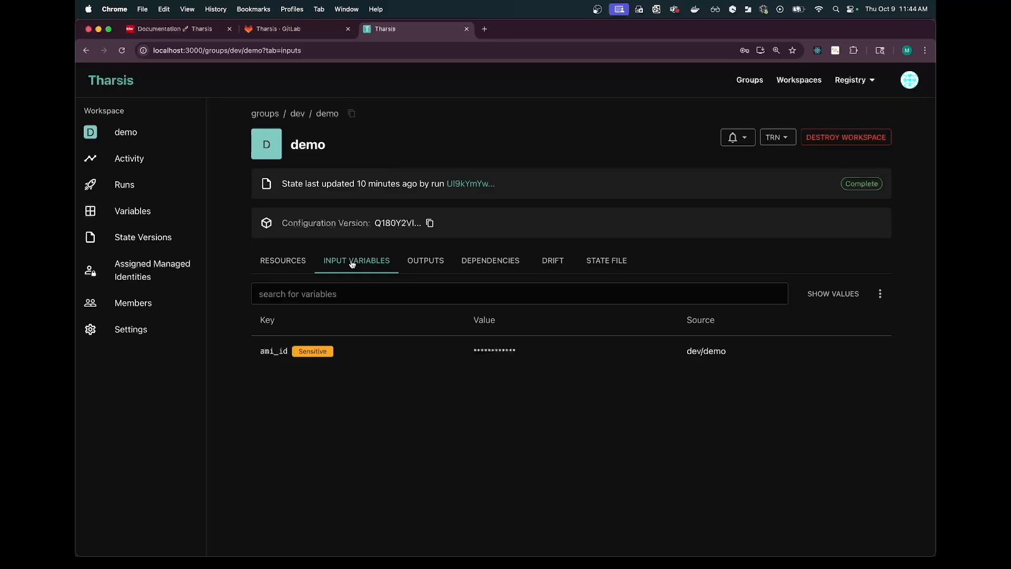
left_click(418, 262)
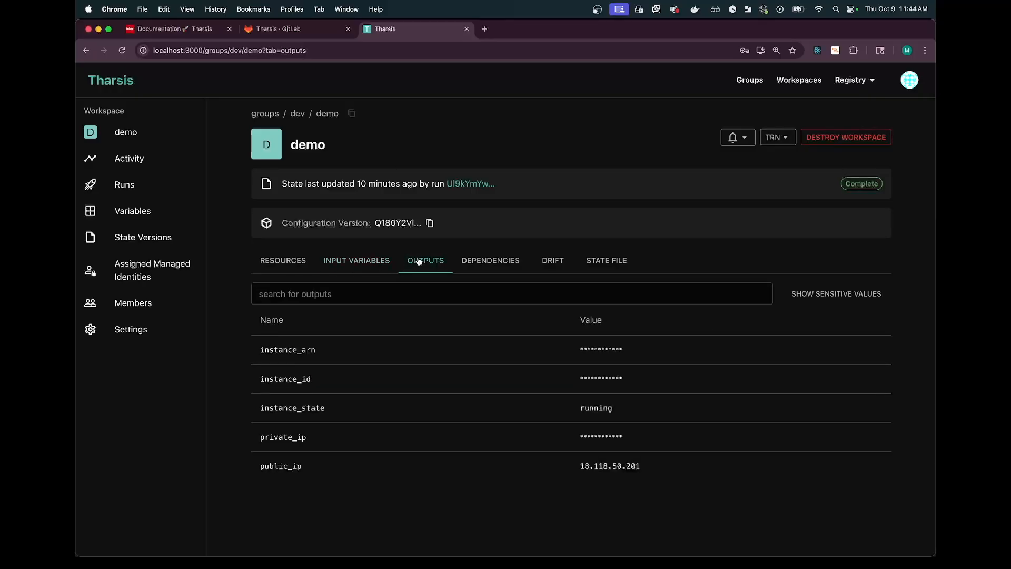
left_click(287, 262)
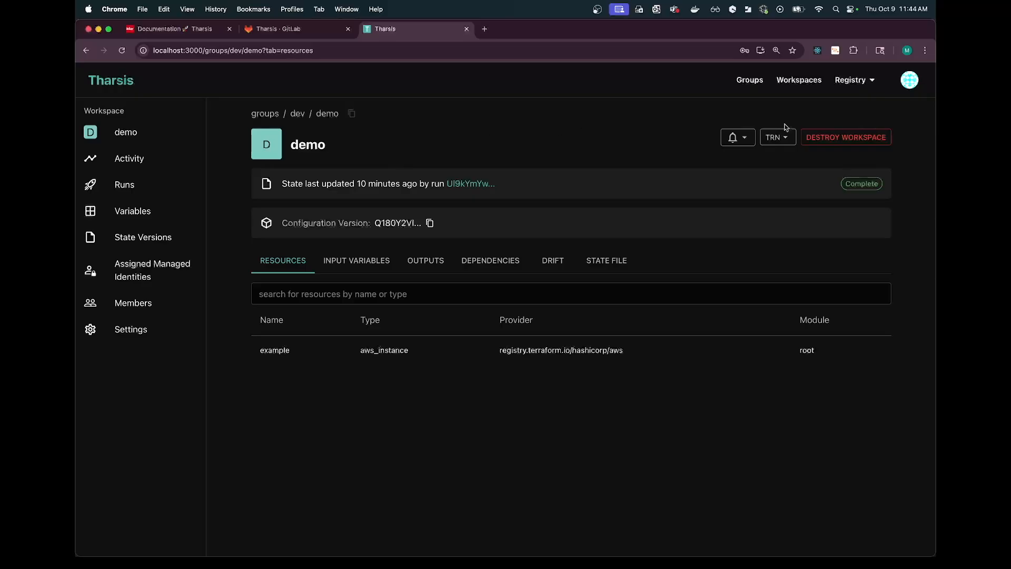
Start a destroy run for the demo workspace and open that run
left_click(822, 138)
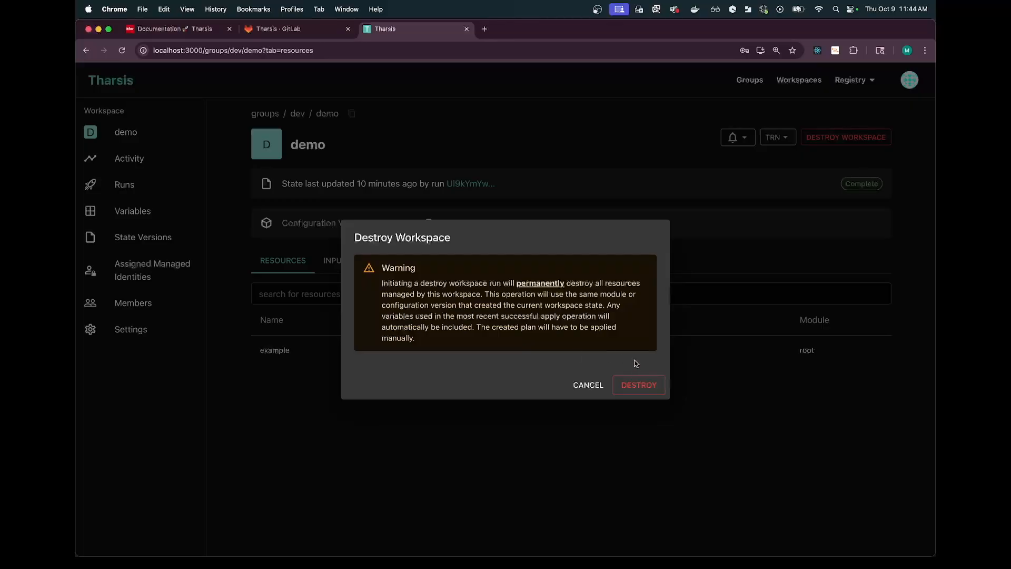
left_click(635, 385)
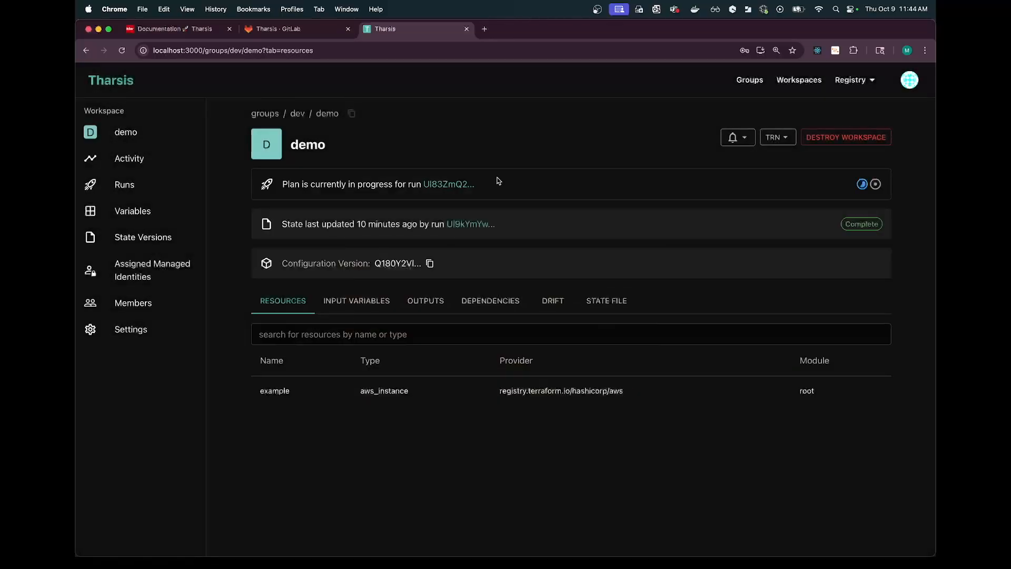
left_click(450, 184)
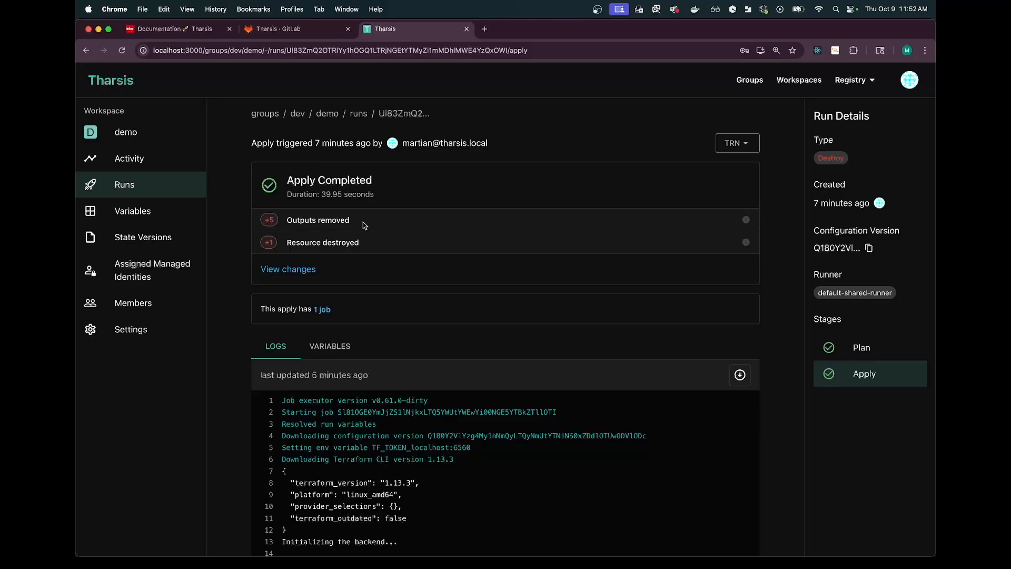
Inspect the newest state version created by the destroy run, and check the demo workspace's resources and outputs
left_click(140, 236)
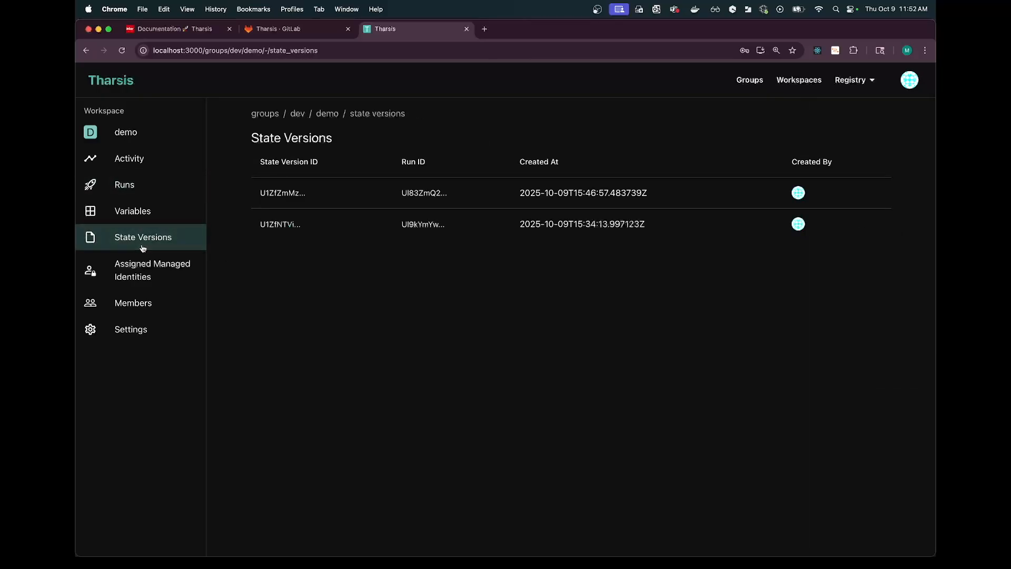
left_click(291, 194)
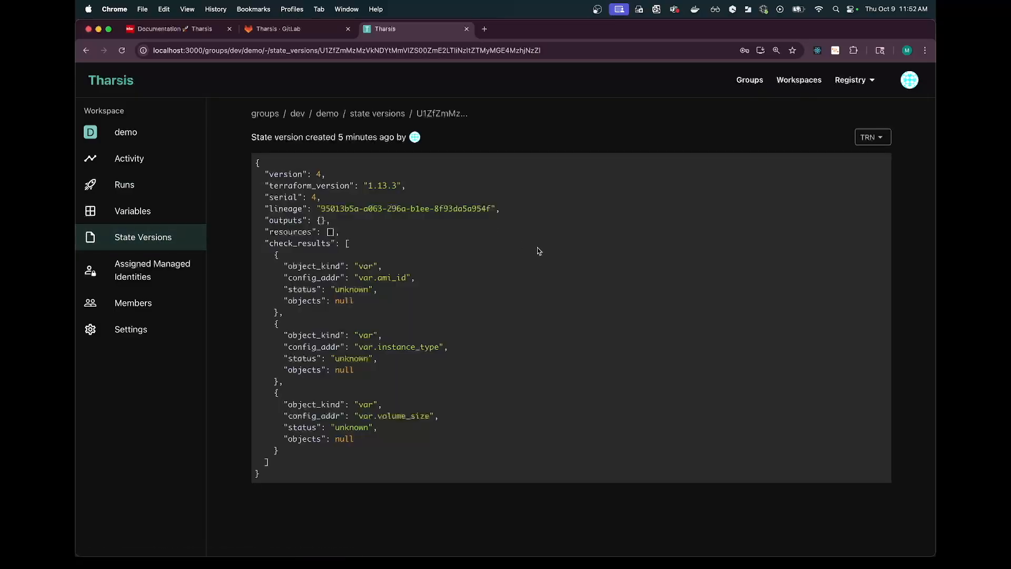
key("super+bracketleft")
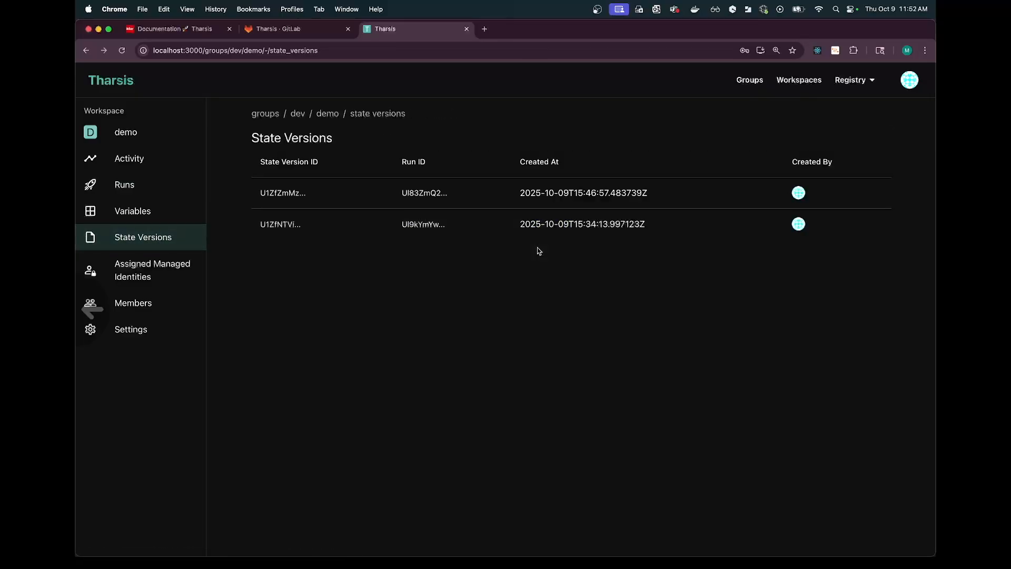
left_click(329, 115)
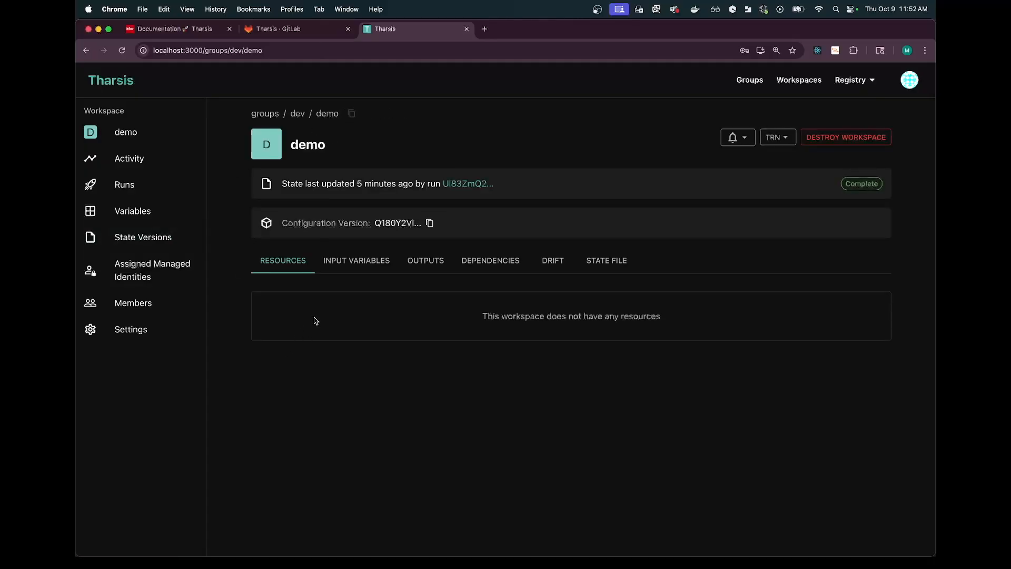
left_click(427, 261)
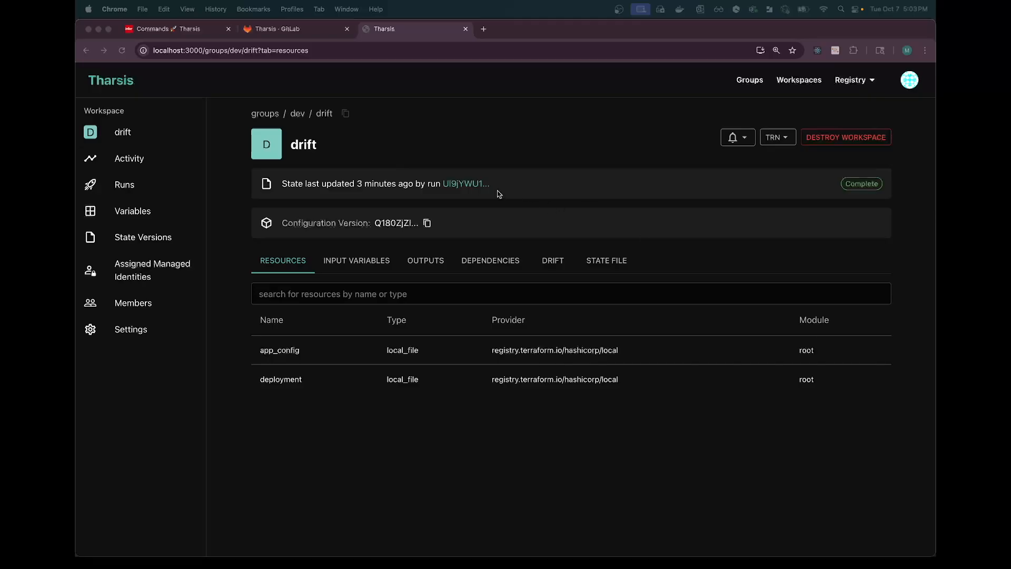
left_click(481, 133)
double_click(481, 131)
left_click(431, 145)
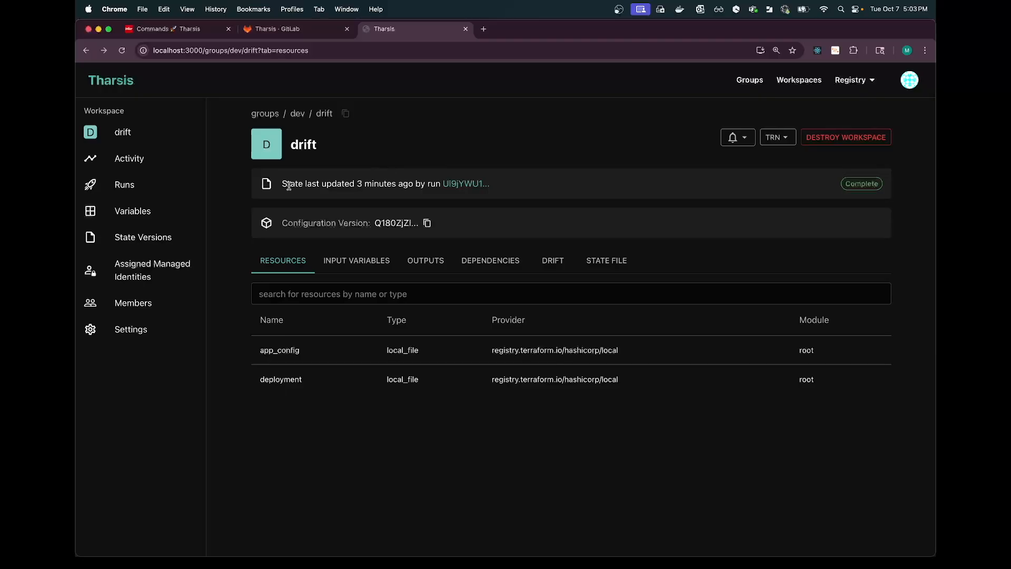
Open the drift workspace's completed apply run and read through its changes for the app_config and deployment files
left_click(132, 194)
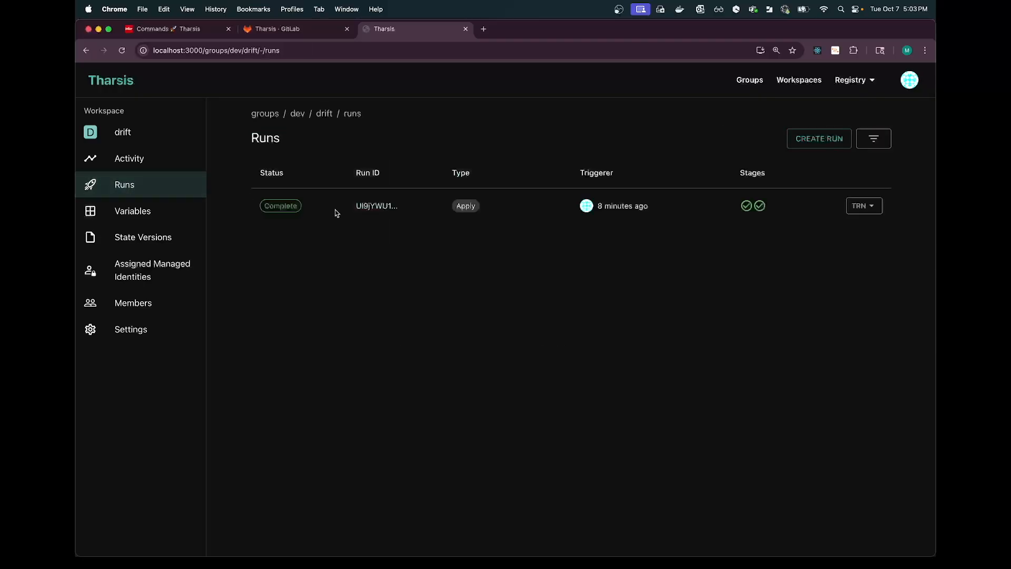
left_click(365, 206)
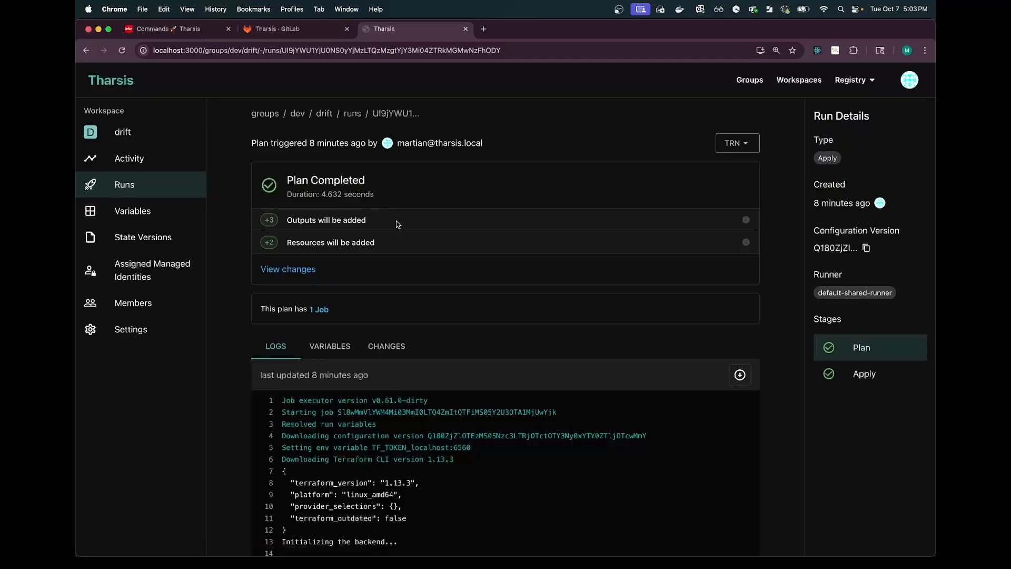
left_click(877, 381)
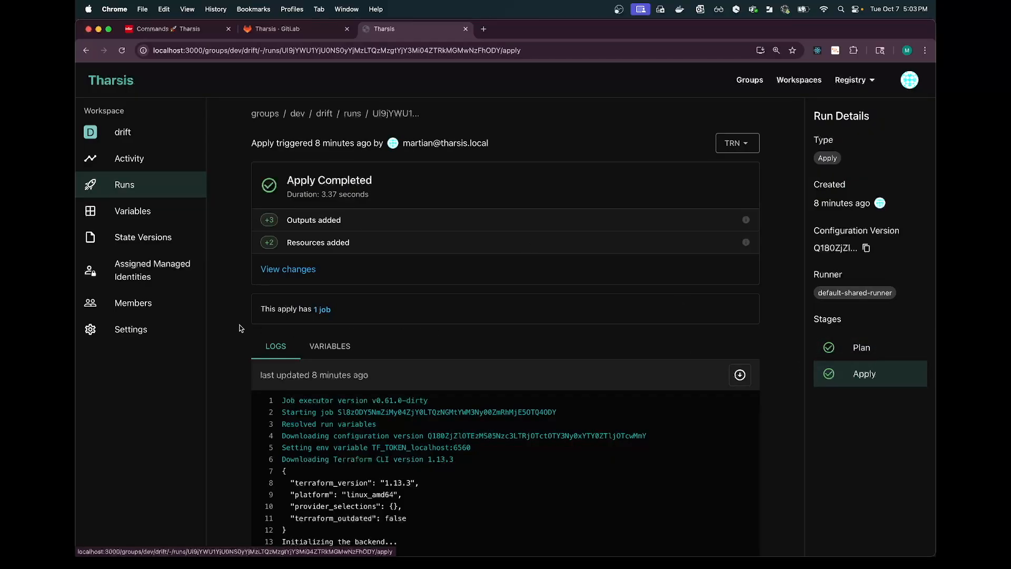
left_click(278, 270)
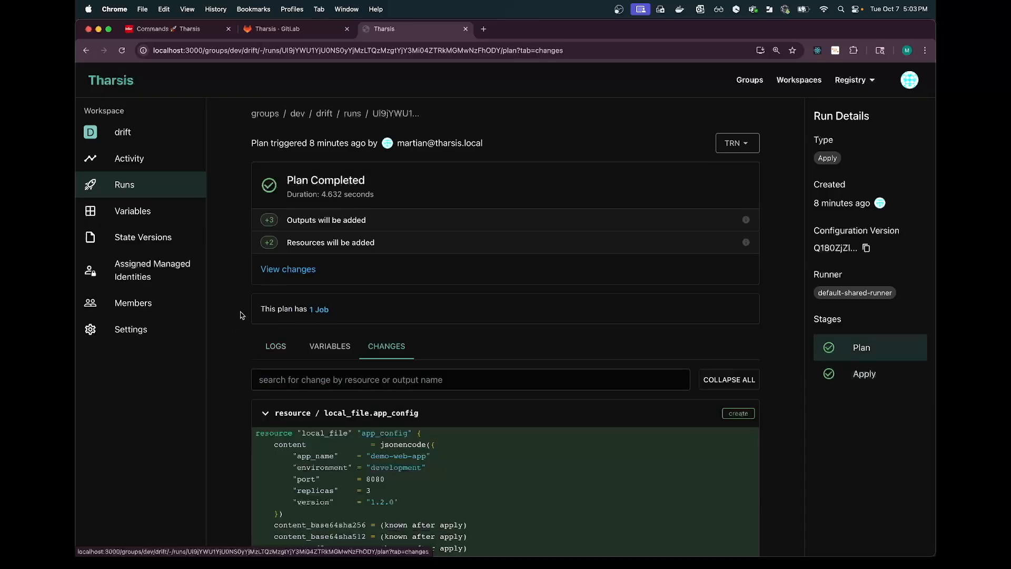
scroll(235, 326, "down", 5)
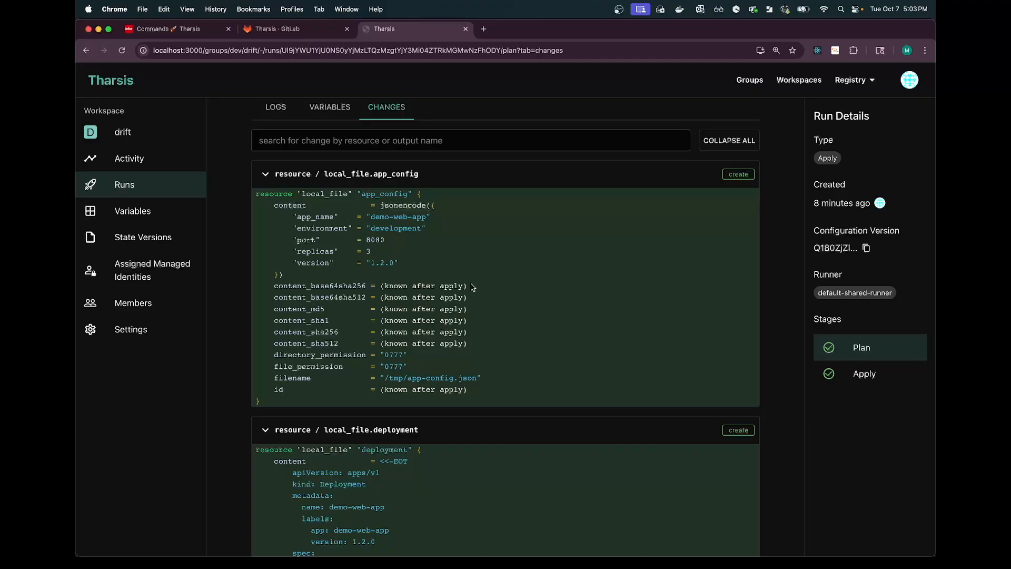
scroll(472, 286, "down", 6)
scroll(472, 286, "up", 12)
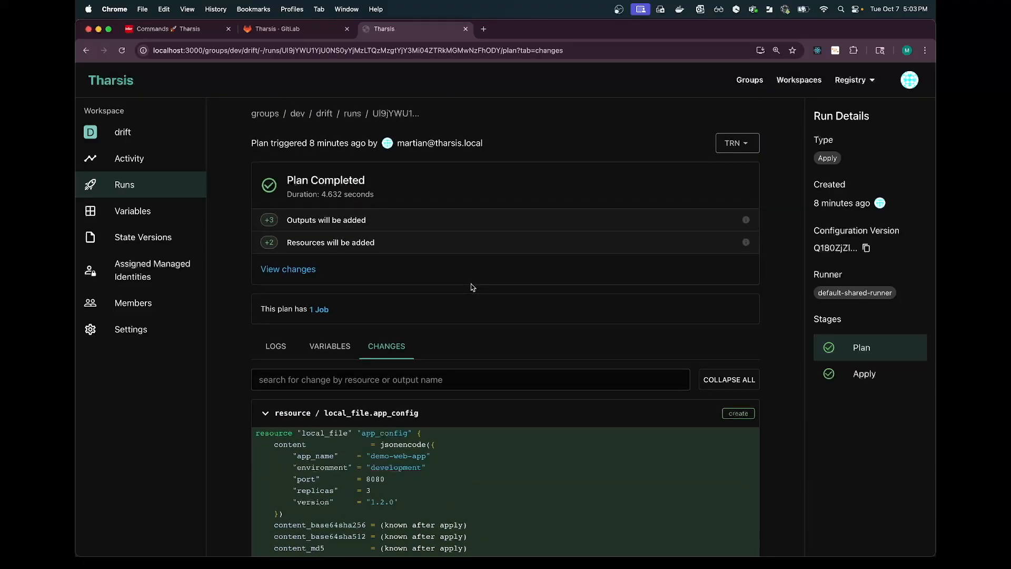
scroll(473, 287, "down", 5)
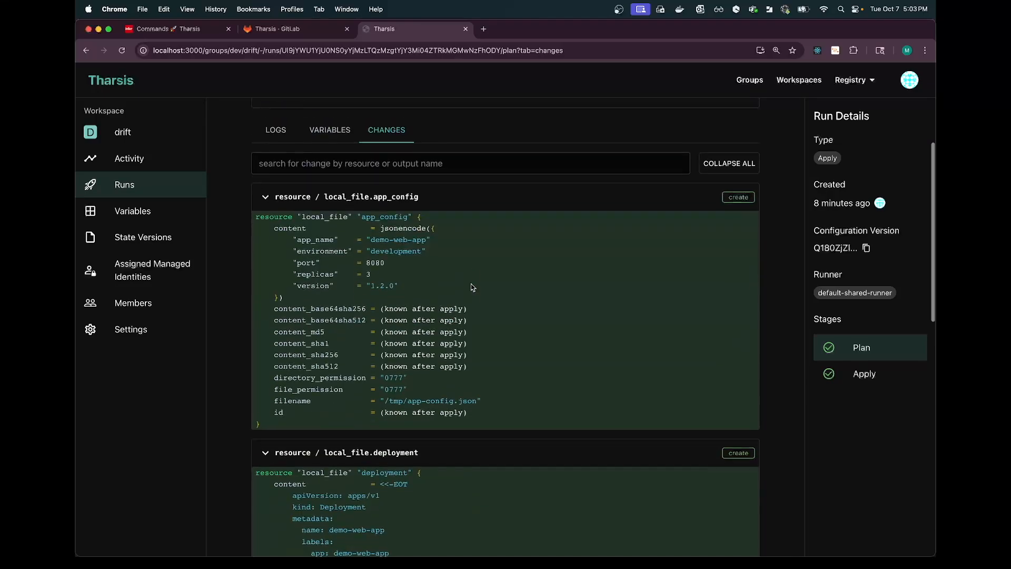
scroll(472, 287, "down", 3)
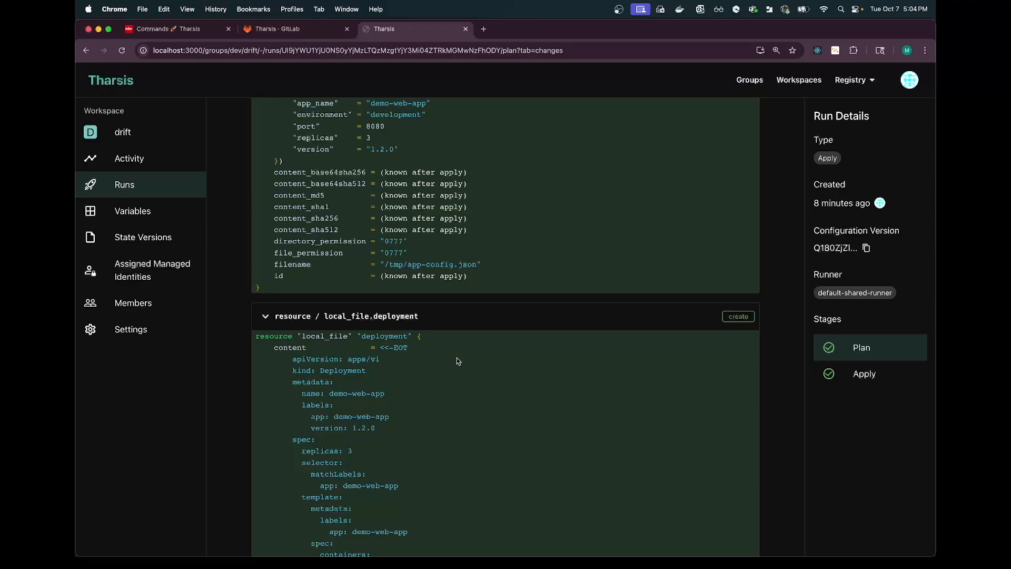
Inspect the drift workspace's state version, reading through its outputs and resources
left_click(147, 241)
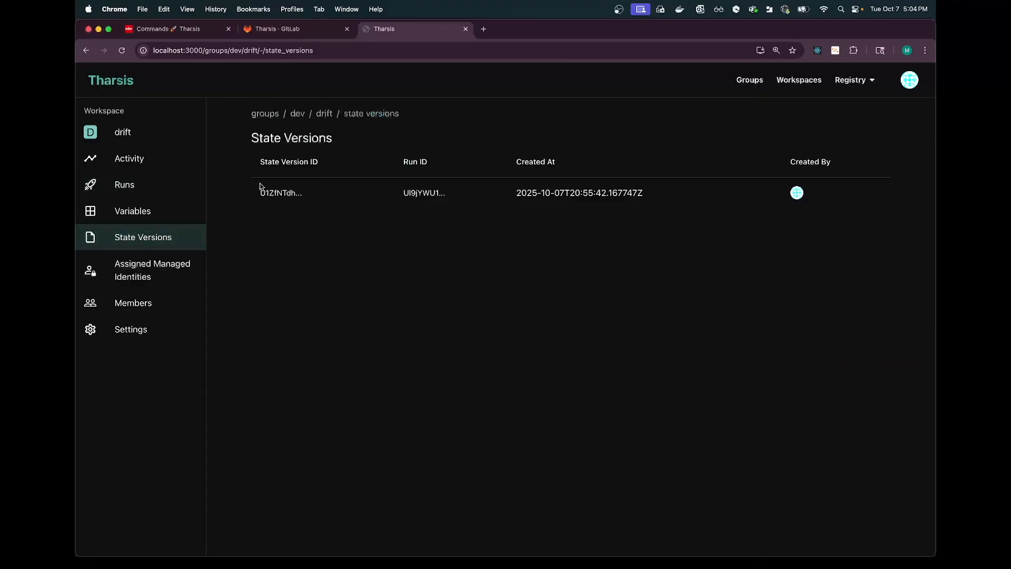
left_click(279, 194)
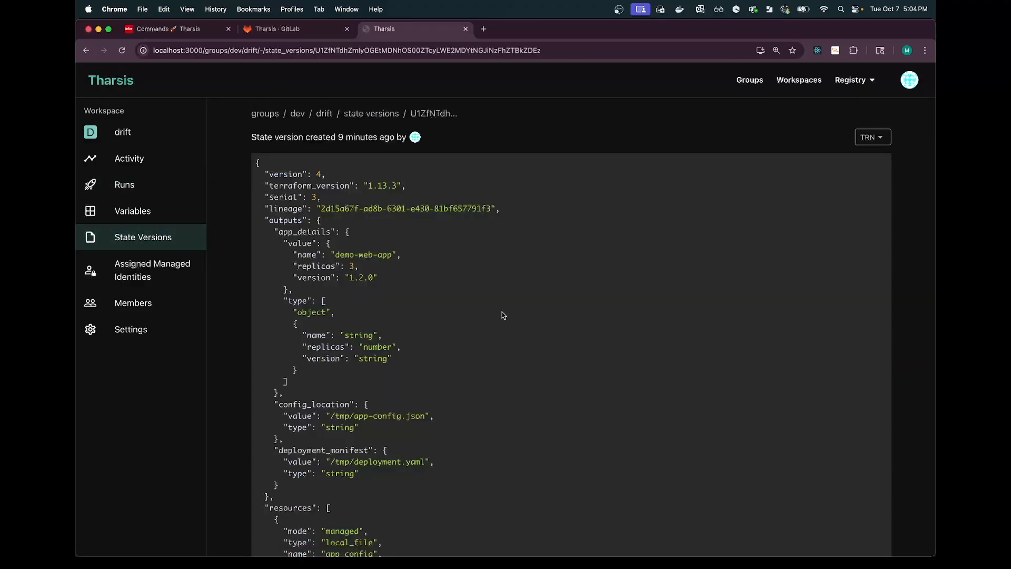
scroll(503, 315, "down", 3)
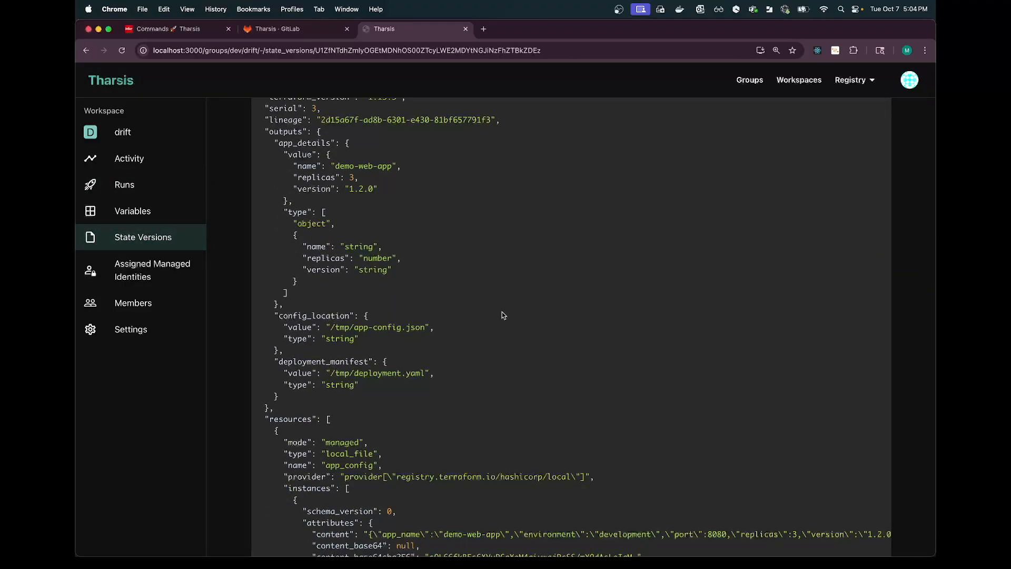
scroll(502, 315, "down", 10)
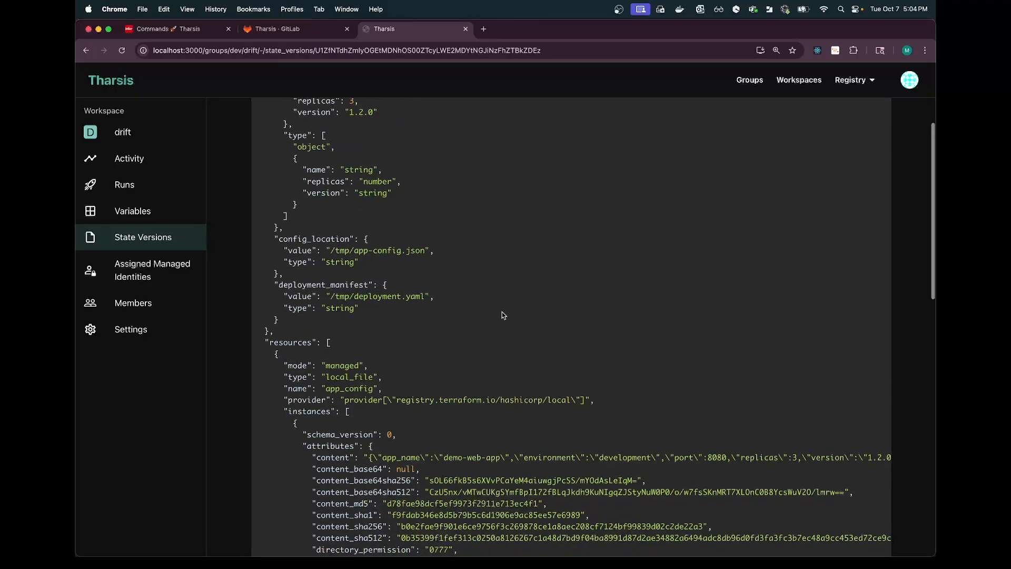
scroll(503, 313, "down", 8)
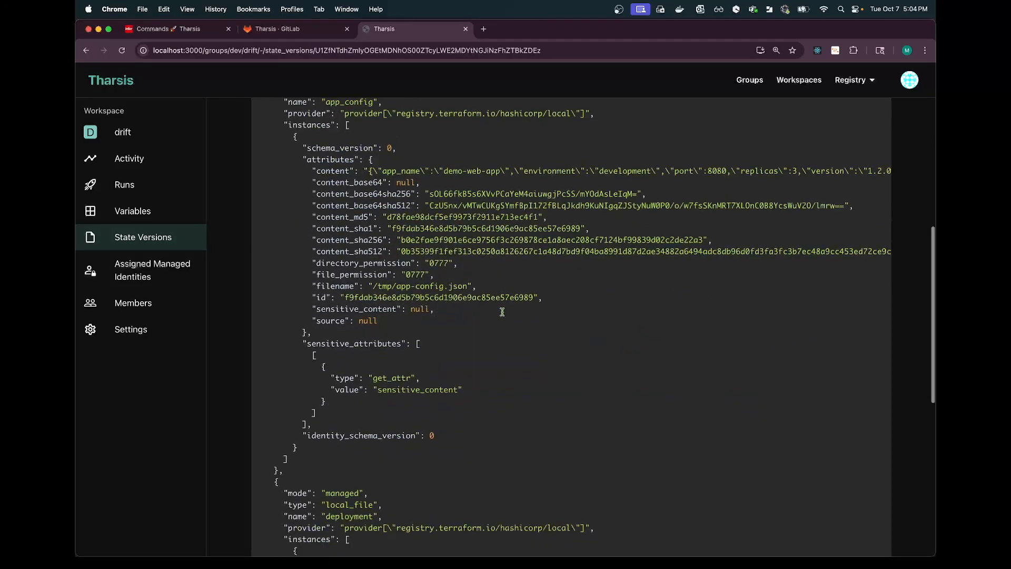
scroll(503, 313, "up", 20)
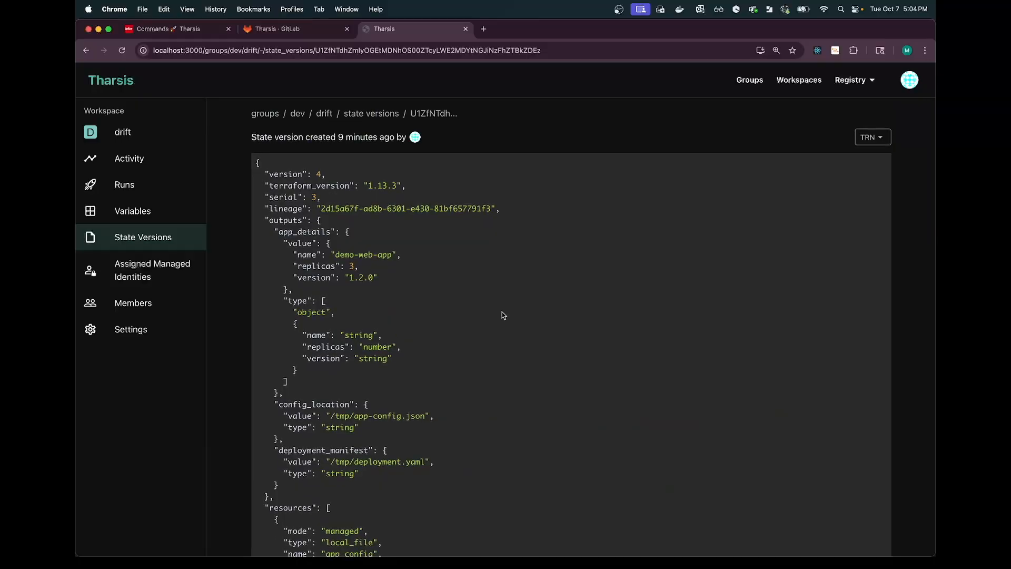
Return to the drift workspace's overview and run drift detection on it
left_click(324, 116)
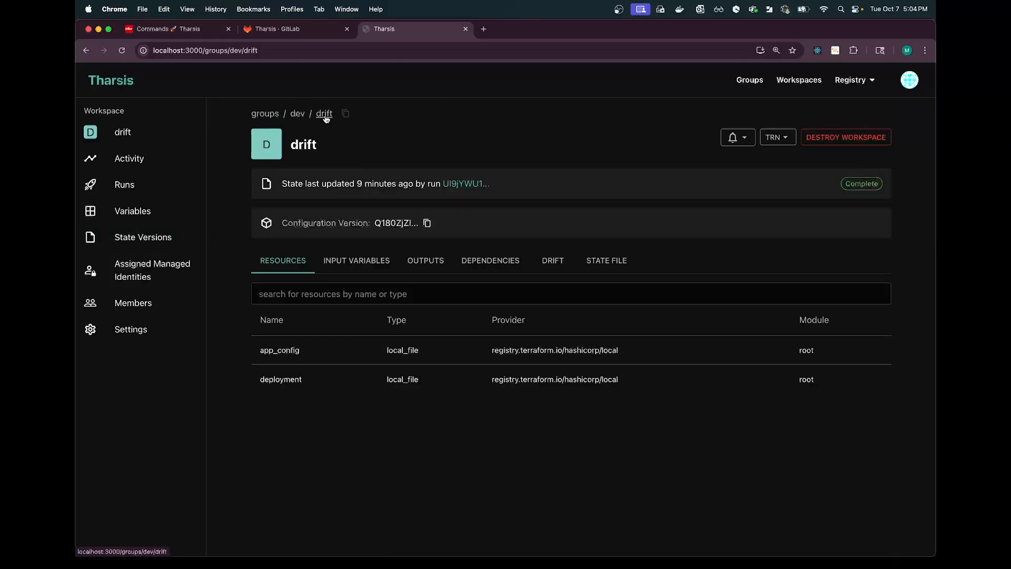
left_click(556, 265)
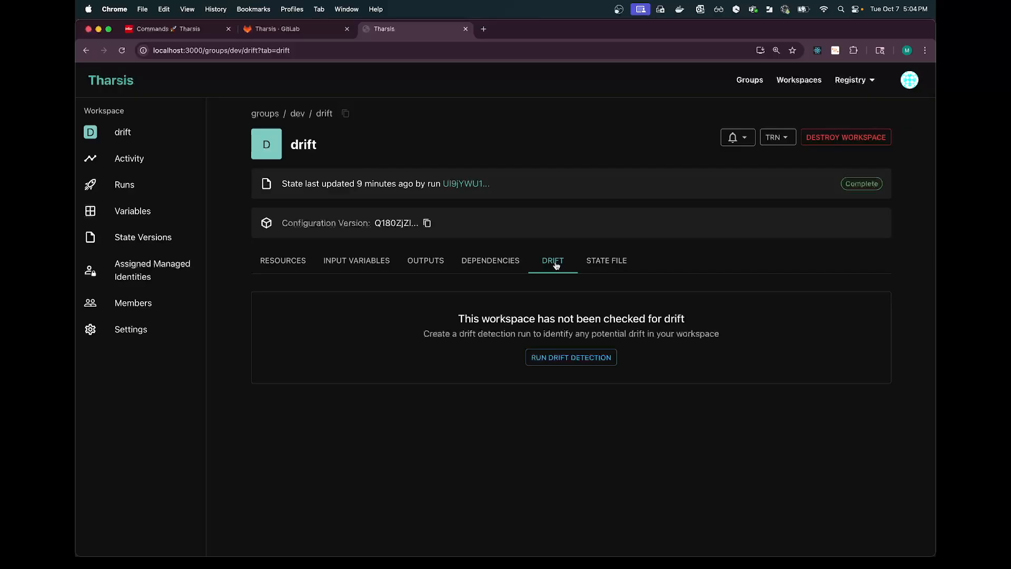
left_click(589, 362)
left_click(593, 345)
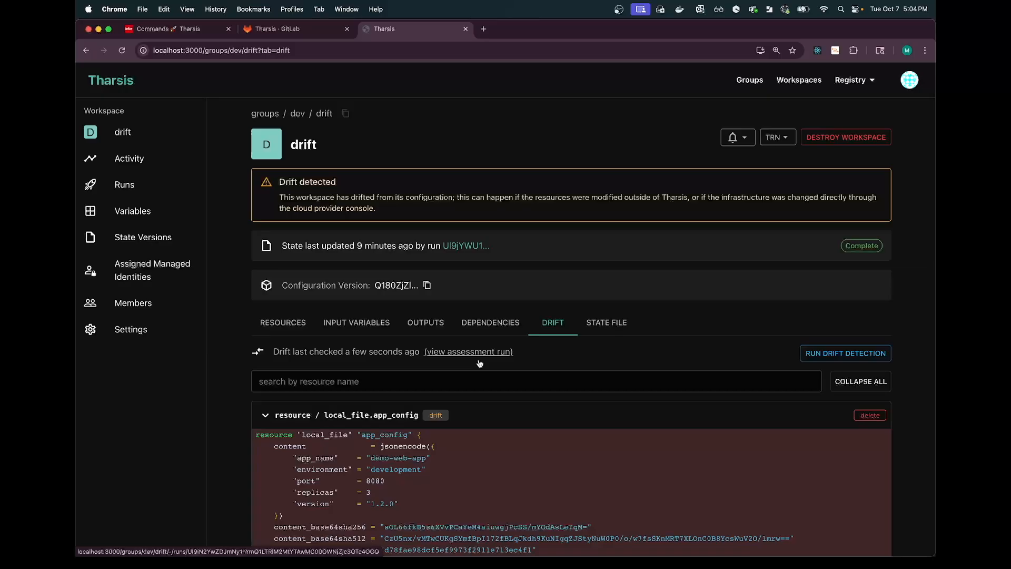
Review the drift details of the local_file resources app_config and deployment
scroll(479, 363, "down", 5)
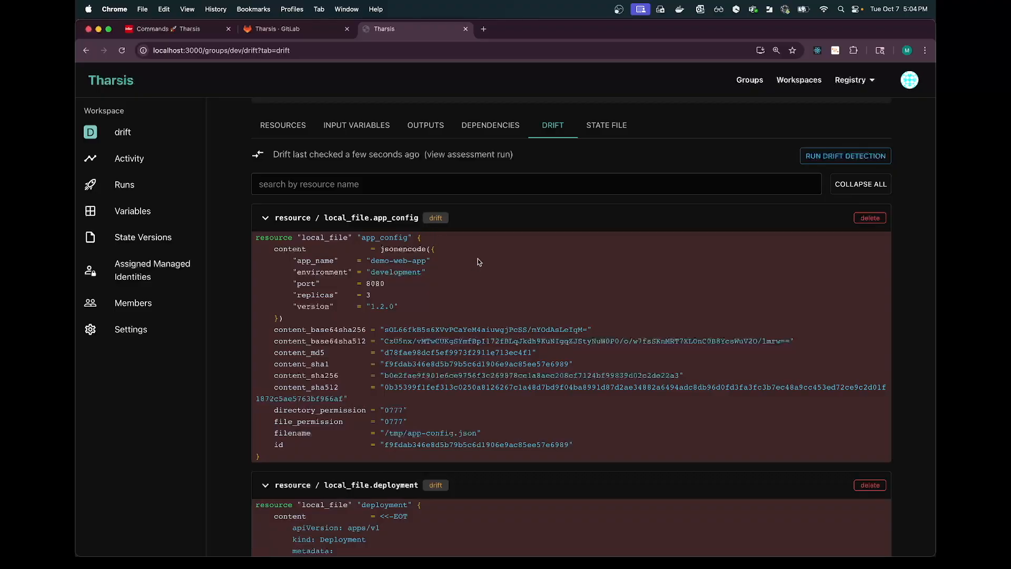
scroll(713, 281, "down", 1)
scroll(713, 281, "down", 8)
scroll(693, 402, "down", 1)
scroll(693, 402, "up", 10)
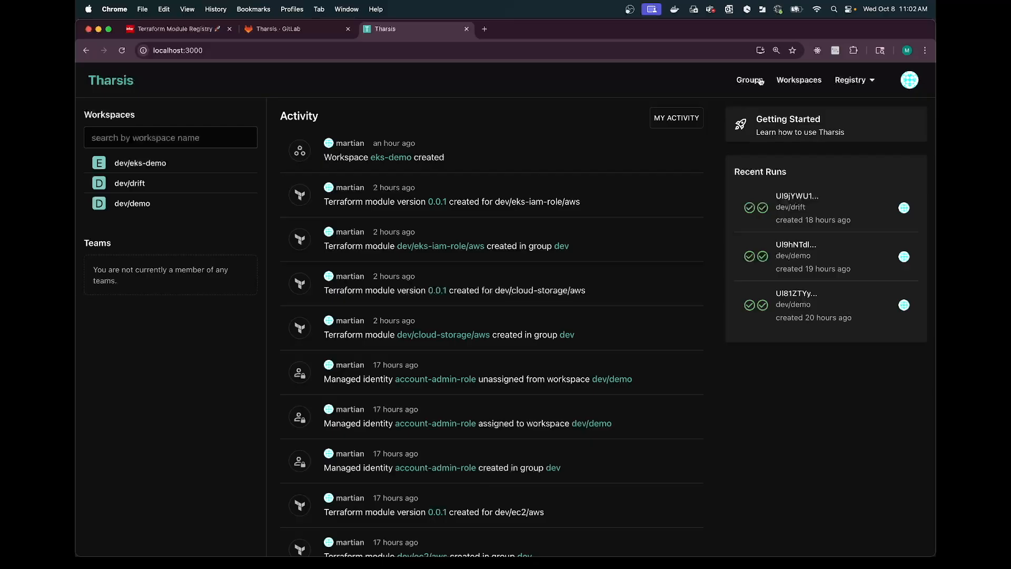
Browse the Terraform module registry and check the inputs, outputs and resources documented for dev/ec2/aws, then return to the module list
left_click(846, 83)
left_click(859, 103)
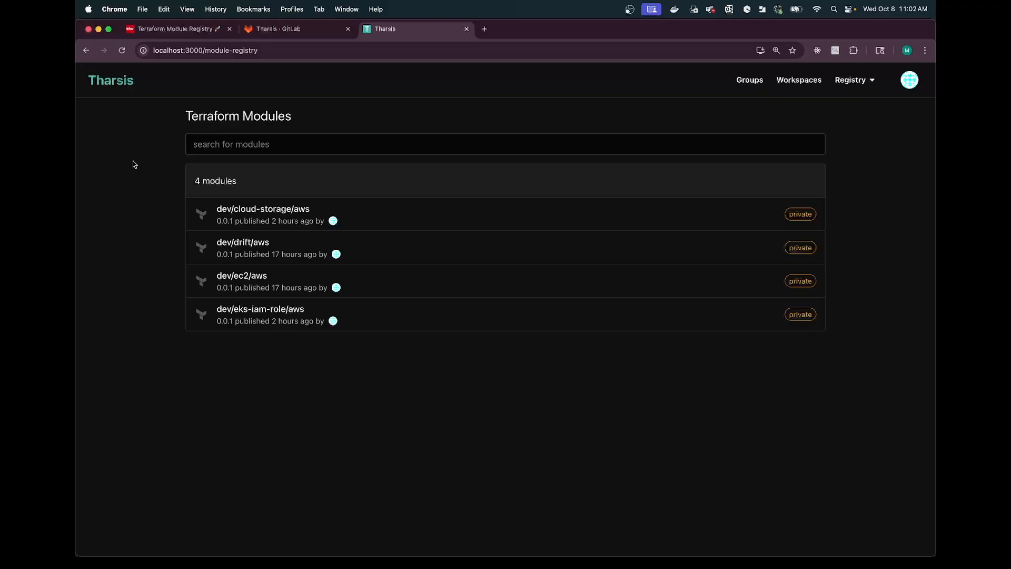
left_click(252, 278)
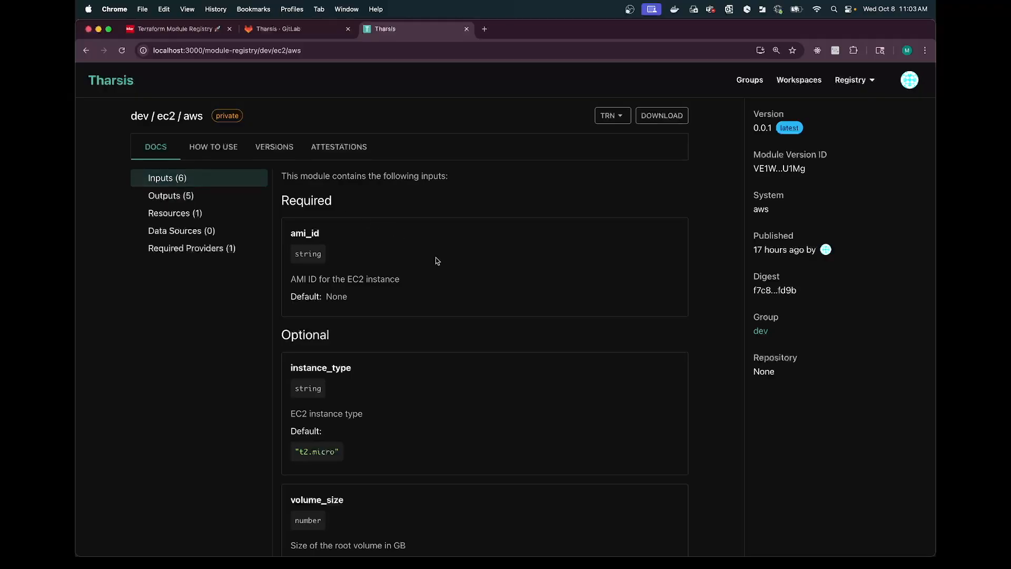
left_click(186, 198)
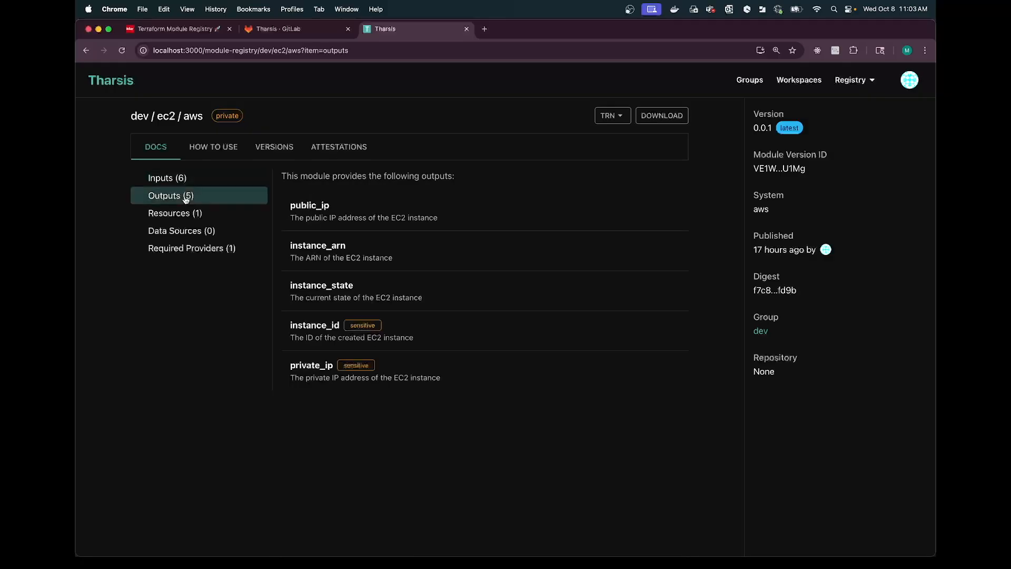
left_click(187, 215)
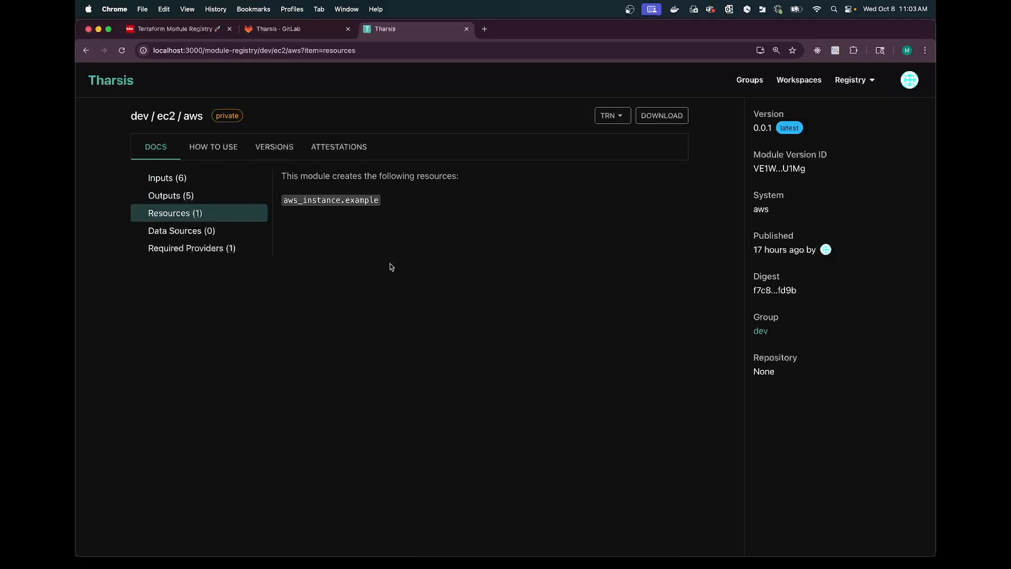
scroll(390, 266, "left", 5)
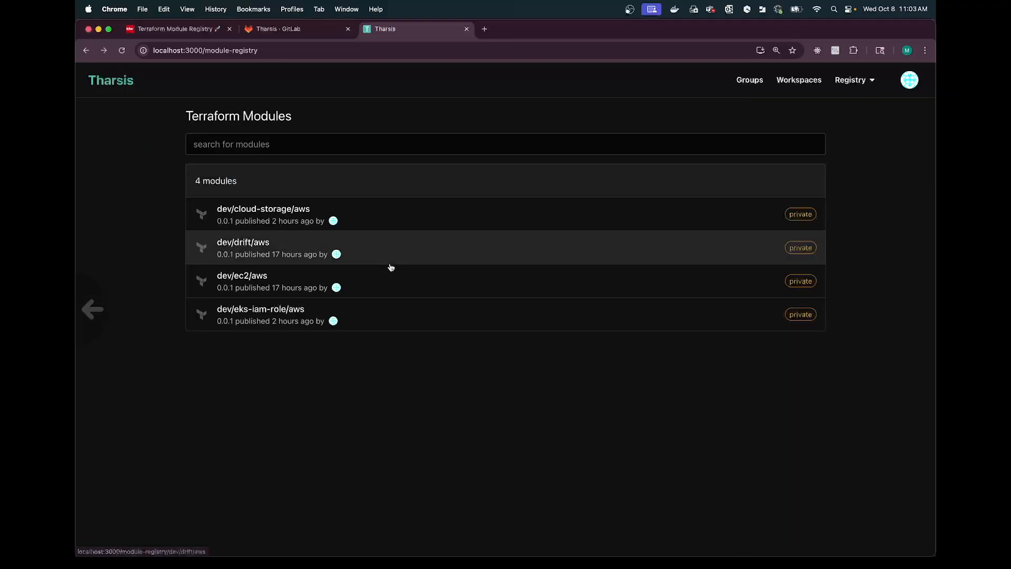
Look through the dev/eks-iam-role/aws module's overview, inputs, outputs and resources, and check its versions
left_click(286, 311)
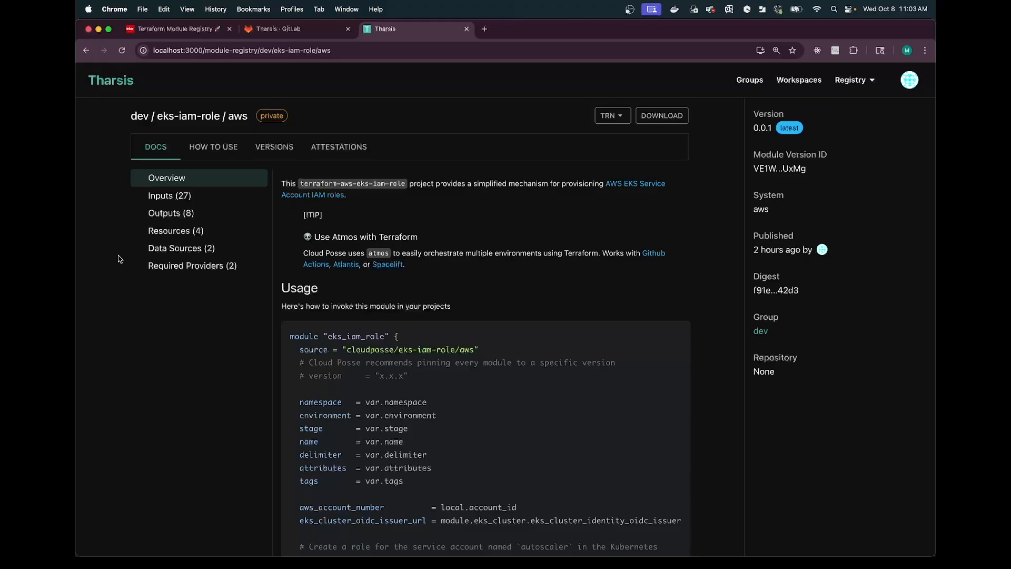
scroll(494, 247, "down", 10)
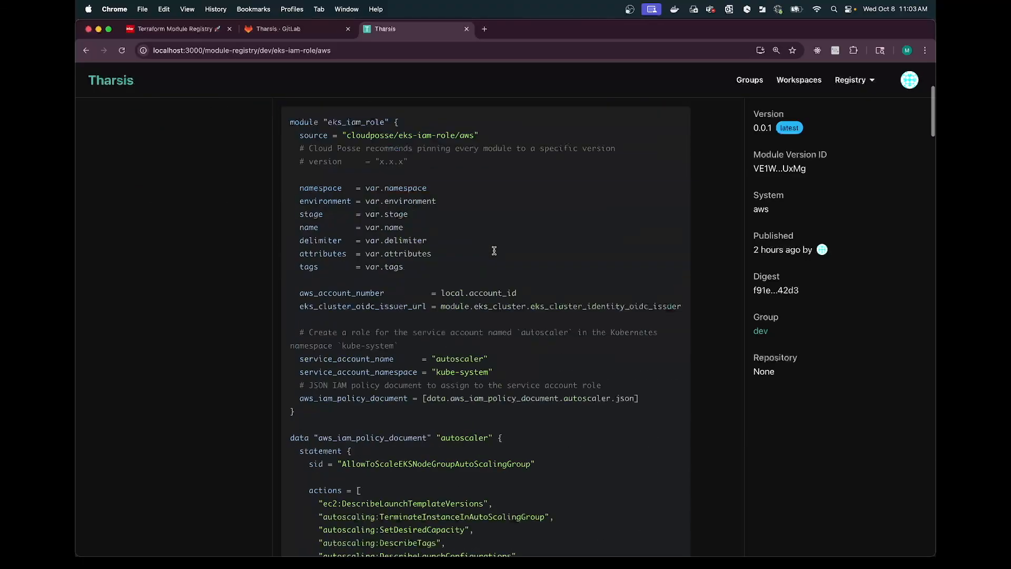
scroll(494, 254, "down", 10)
scroll(494, 250, "up", 20)
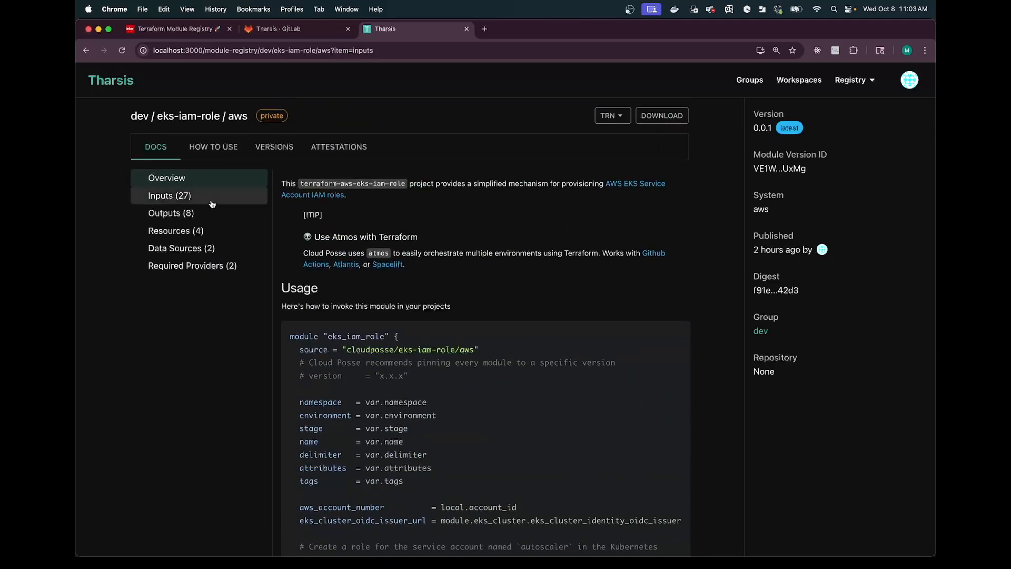
left_click(212, 204)
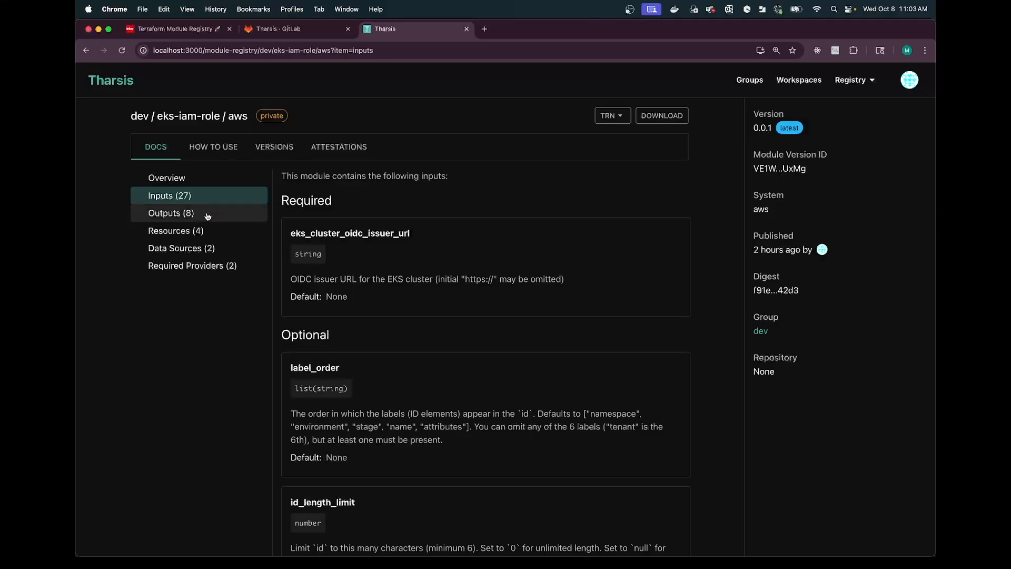
left_click(209, 216)
left_click(218, 229)
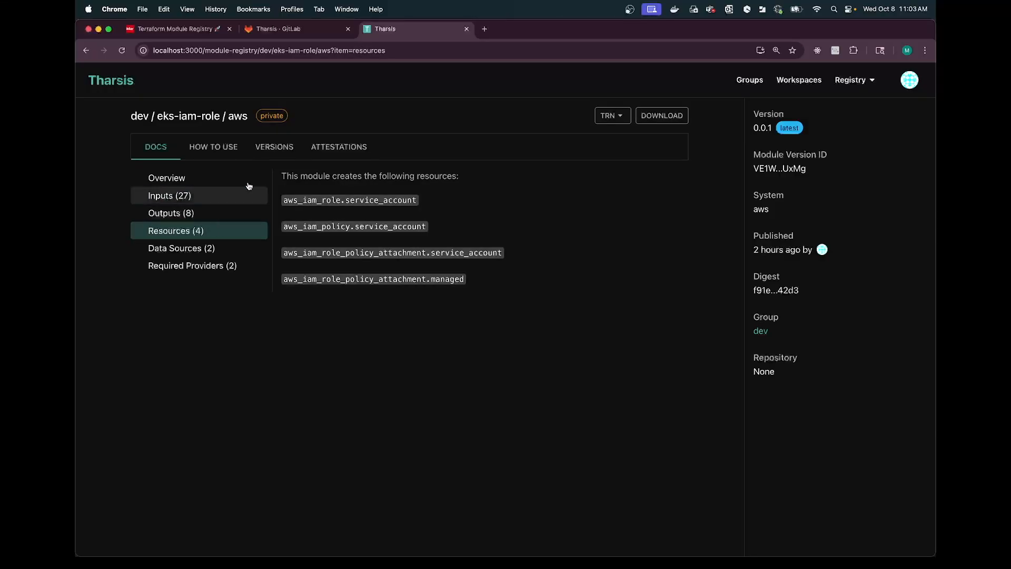
left_click(270, 147)
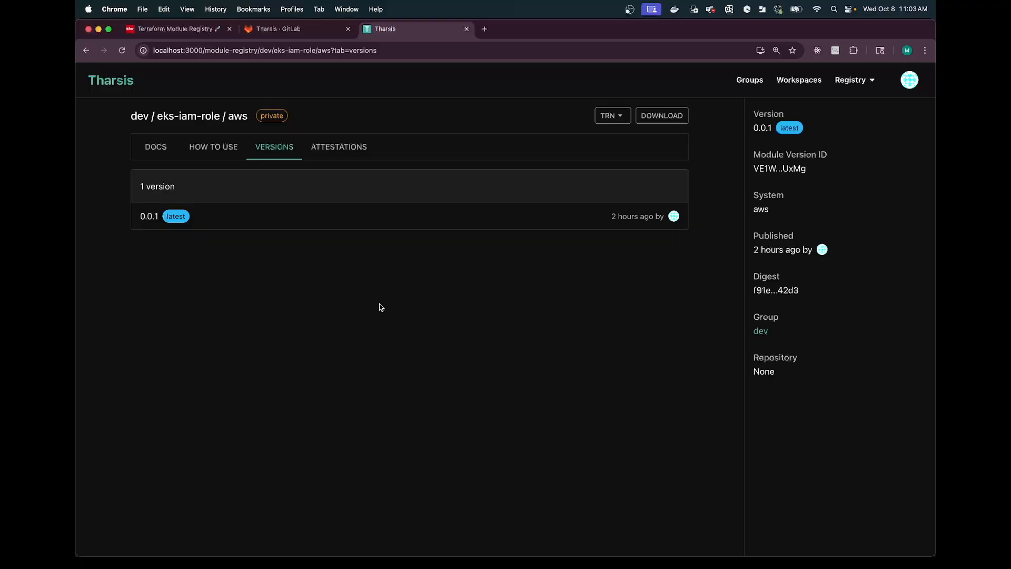
Open the dev/eks-demo workspace's runs and start creating a new run
left_click(799, 79)
left_click(265, 267)
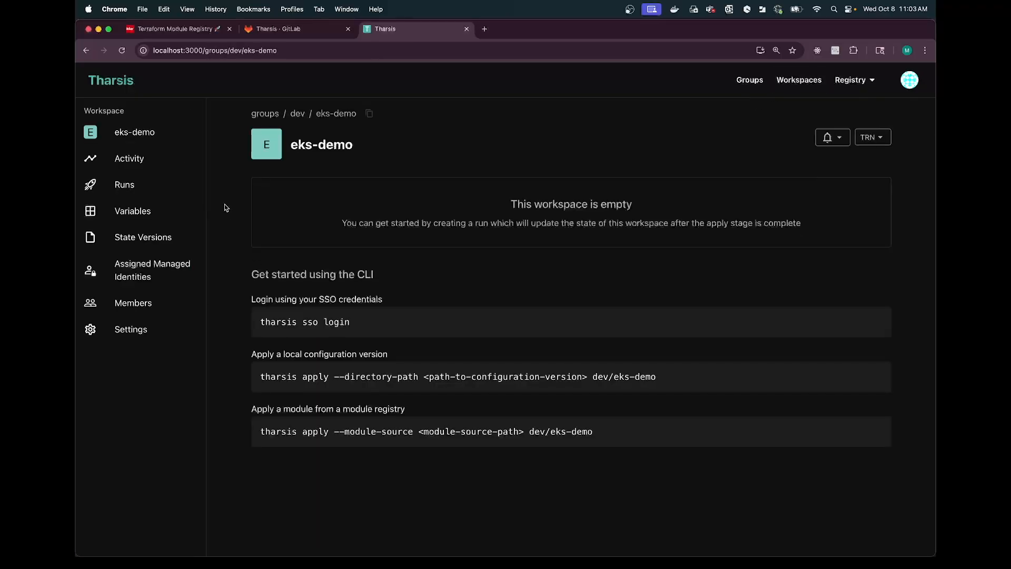
left_click(133, 191)
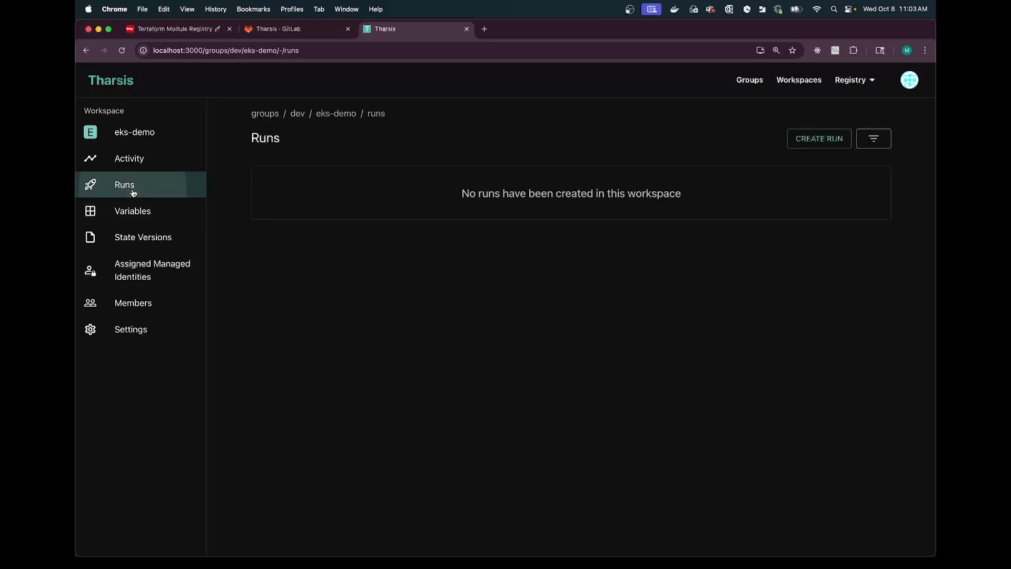
left_click(824, 148)
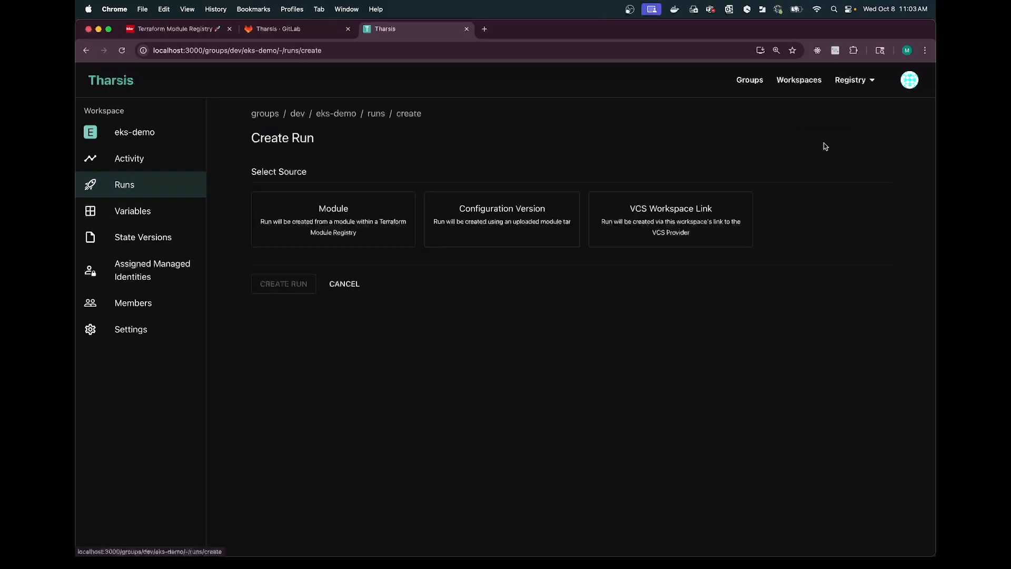
Set up an eks-demo plan run sourced from a module in the Tharsis registry and look through the selectable modules
left_click(359, 207)
left_click(335, 314)
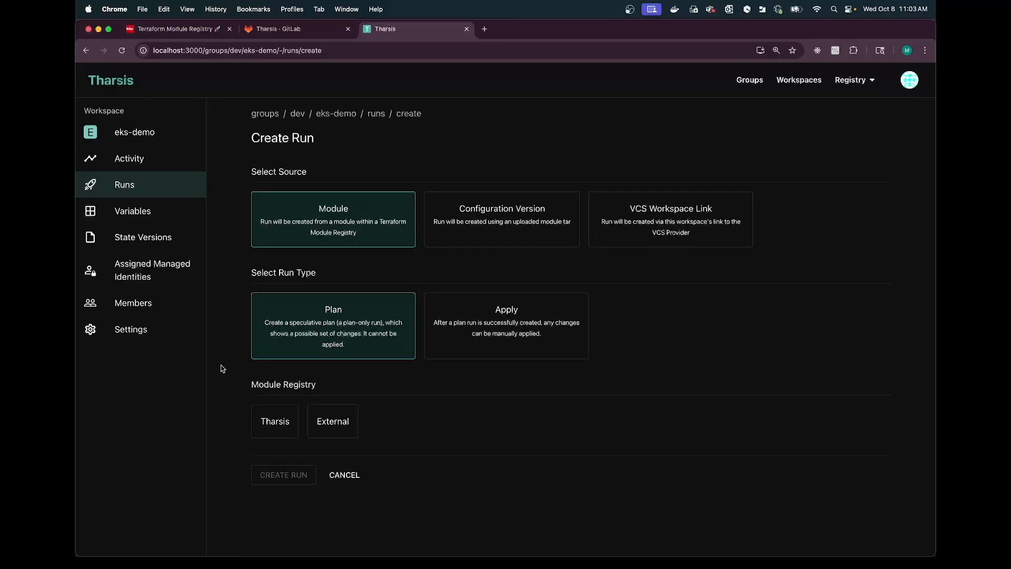
left_click(274, 426)
scroll(274, 426, "down", 1)
left_click(298, 477)
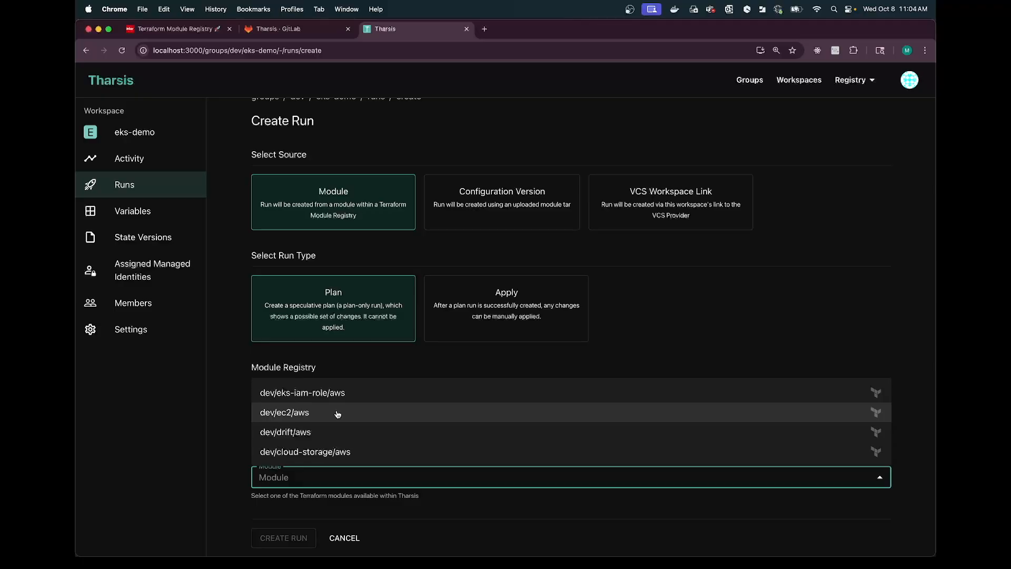
left_click(223, 340)
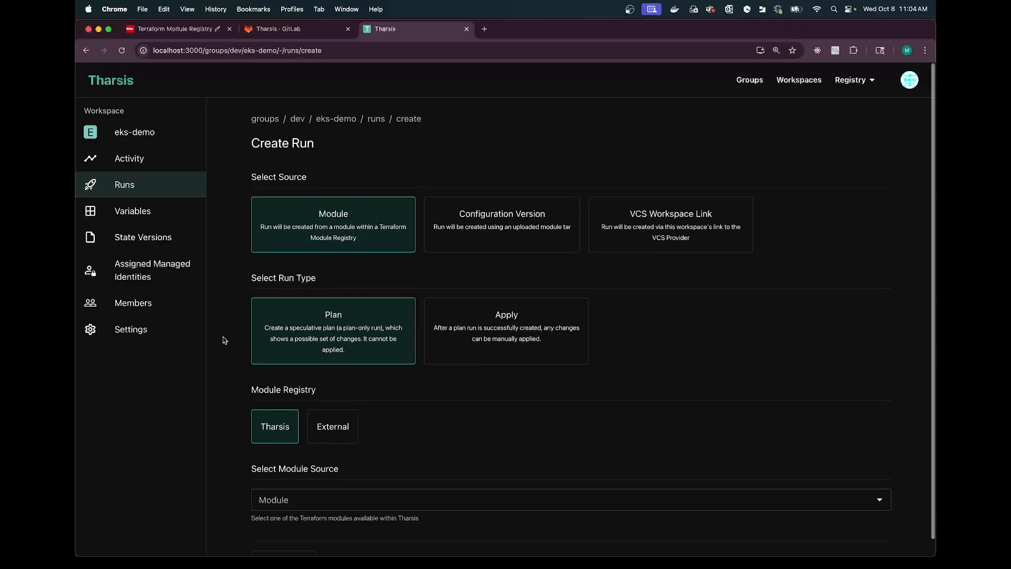
scroll(223, 340, "up", 1)
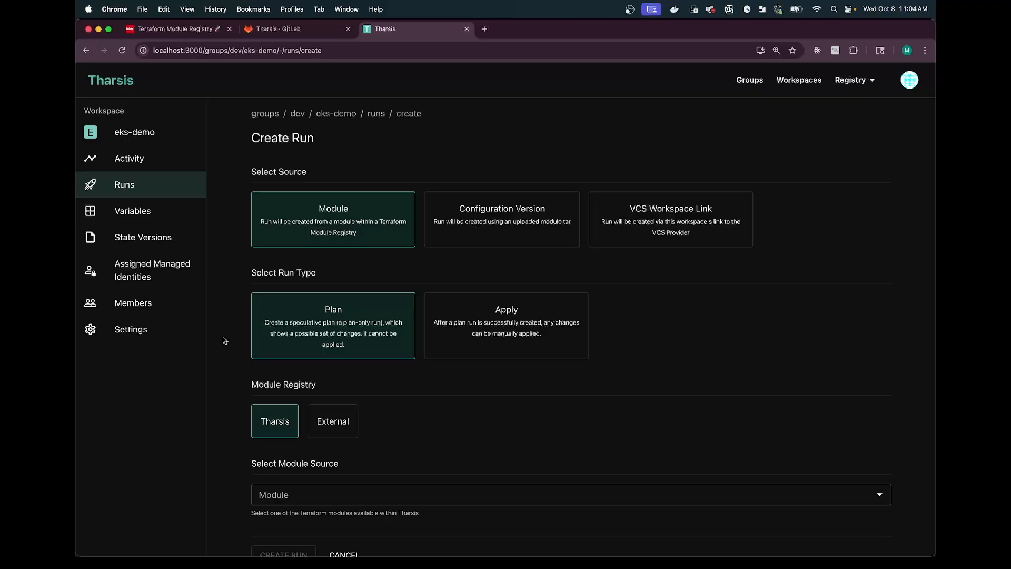
left_click(180, 32)
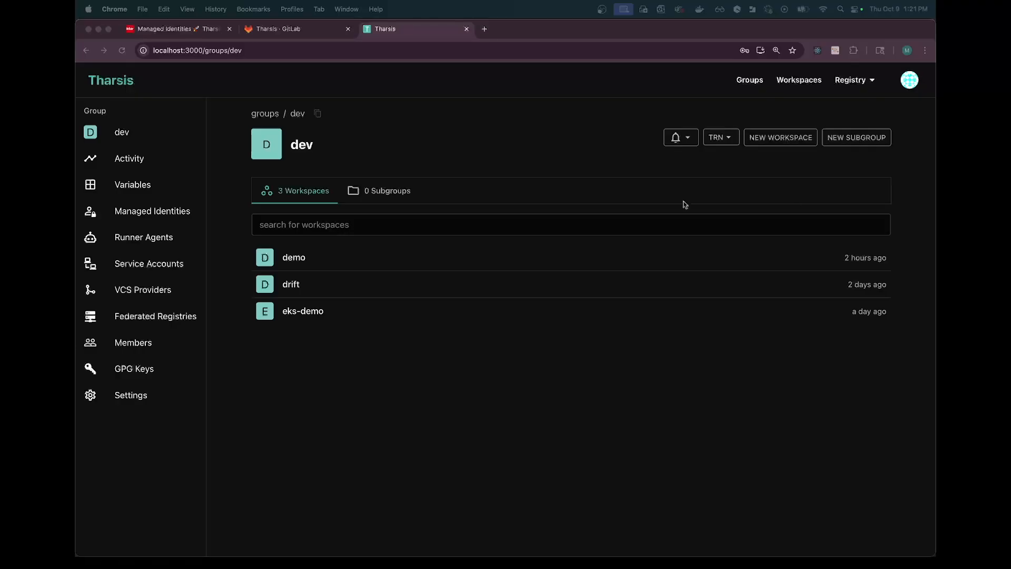
Check the dev group's account-admin-role managed identity and its assigned workspaces, and view the identities assigned to dev/eks-demo
left_click(456, 394)
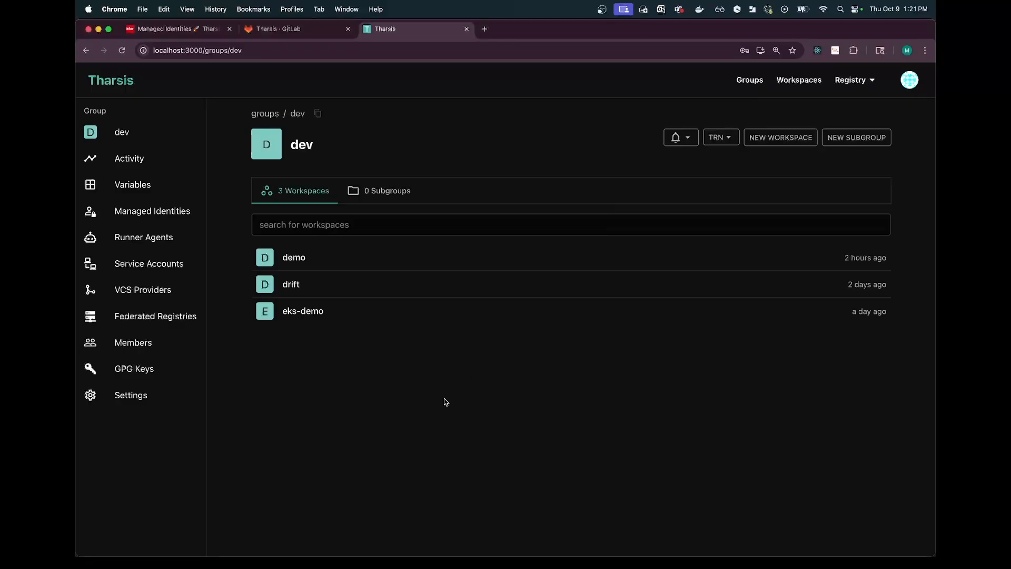
left_click(158, 210)
left_click(349, 251)
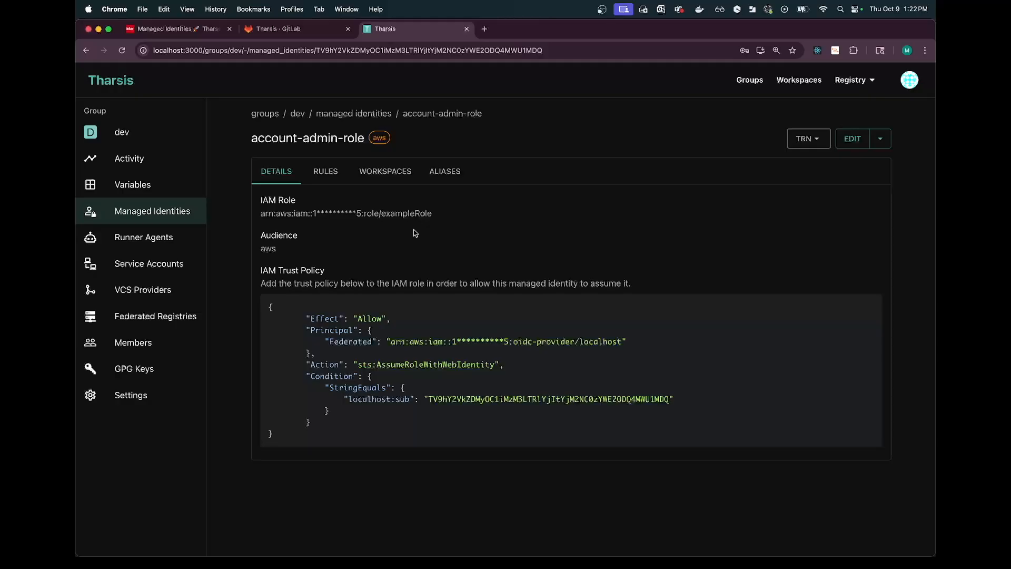
left_click(392, 174)
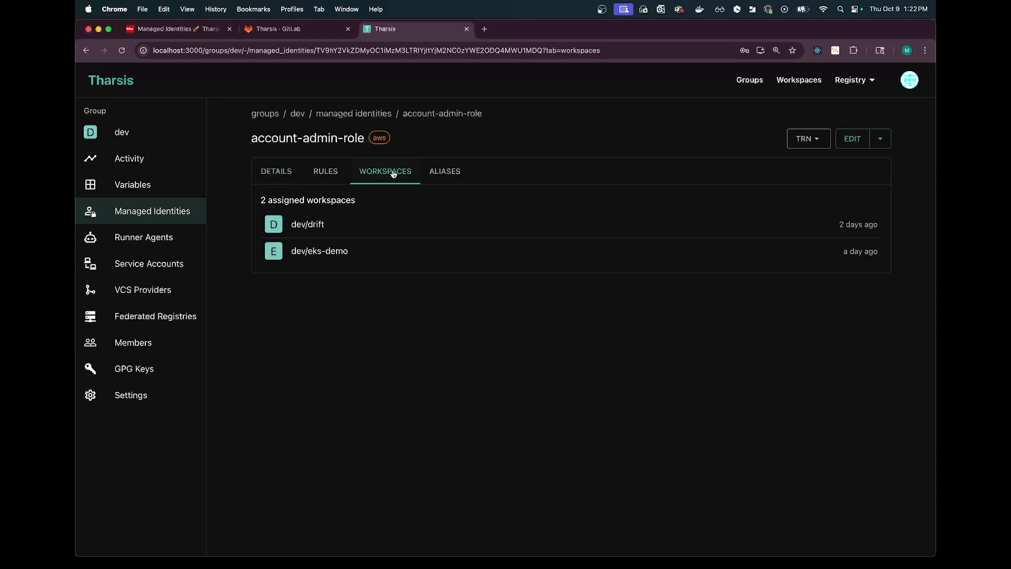
left_click(345, 252)
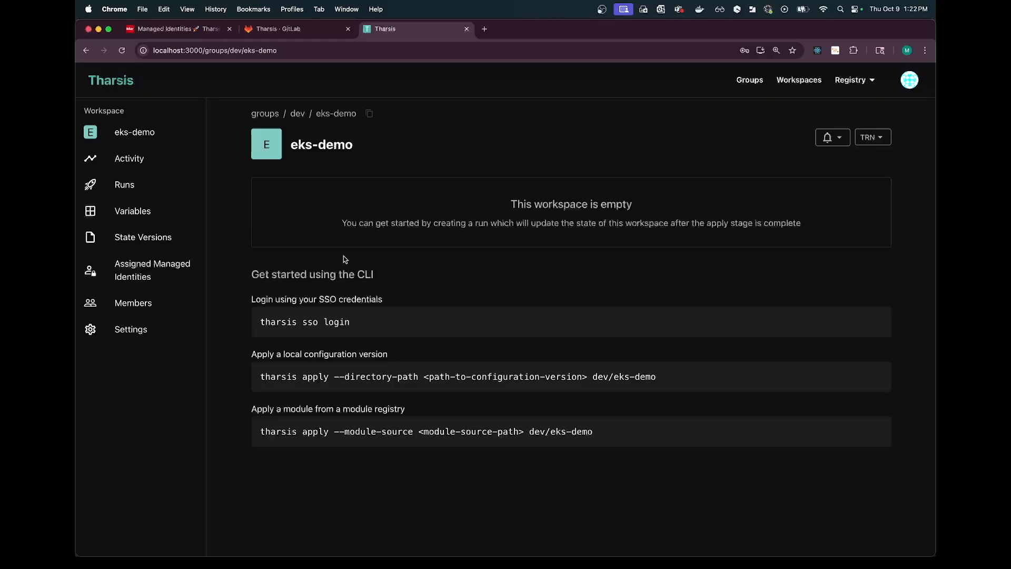
left_click(180, 282)
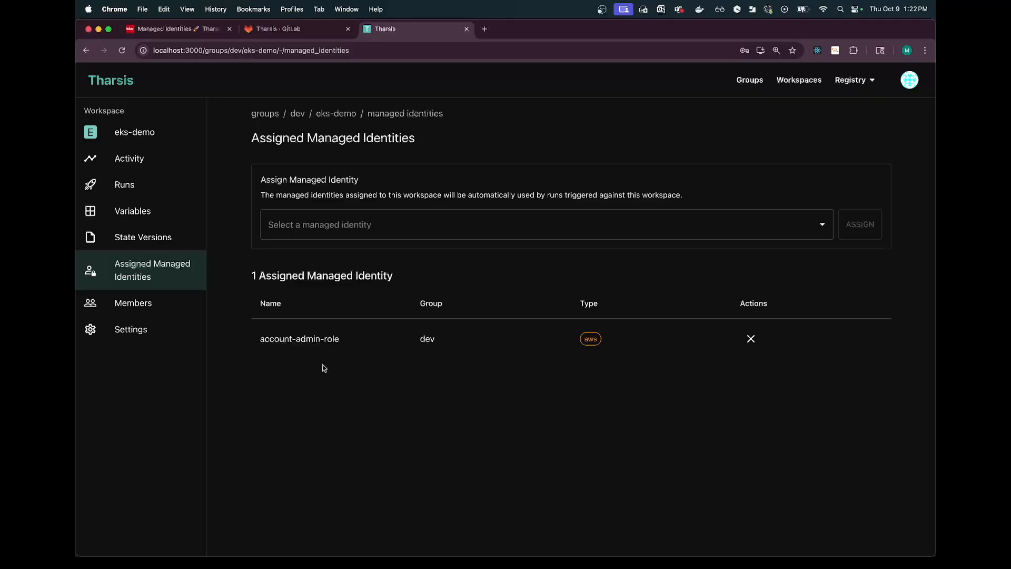
View the Managed Identities documentation page and the Tharsis GitLab page, and return to the local Tharsis instance
left_click(181, 32)
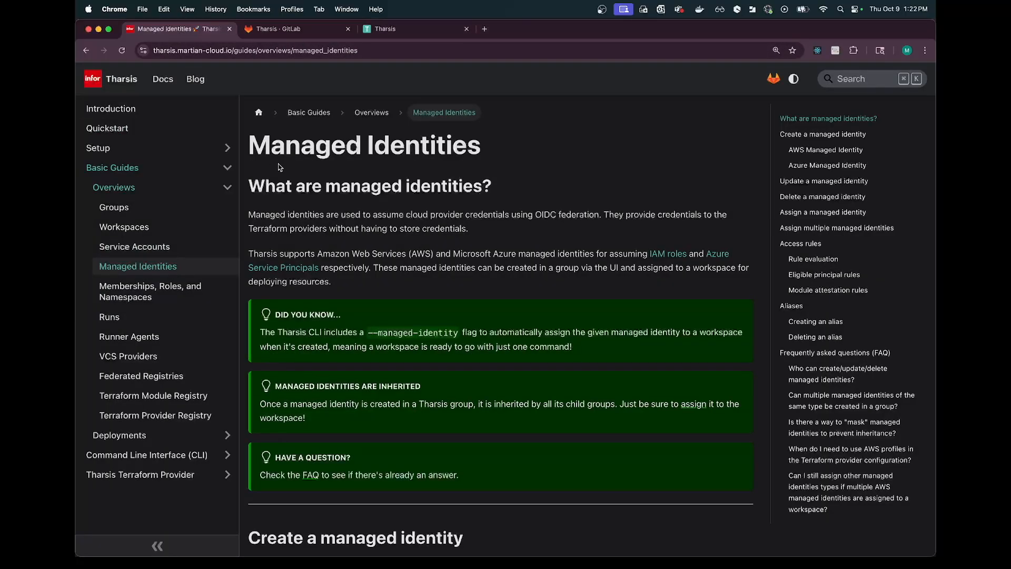
left_click(289, 30)
left_click(390, 31)
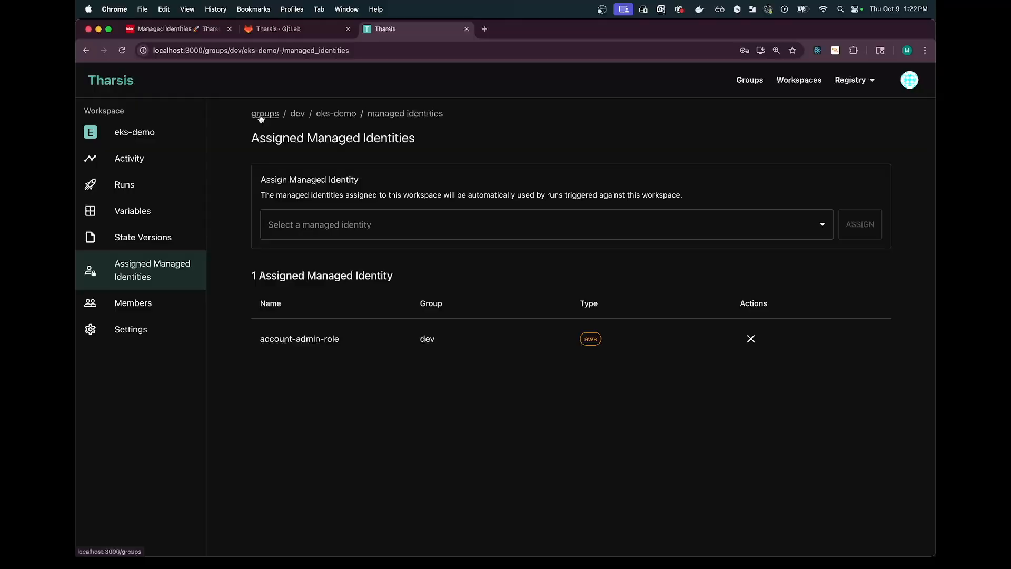
left_click(312, 341)
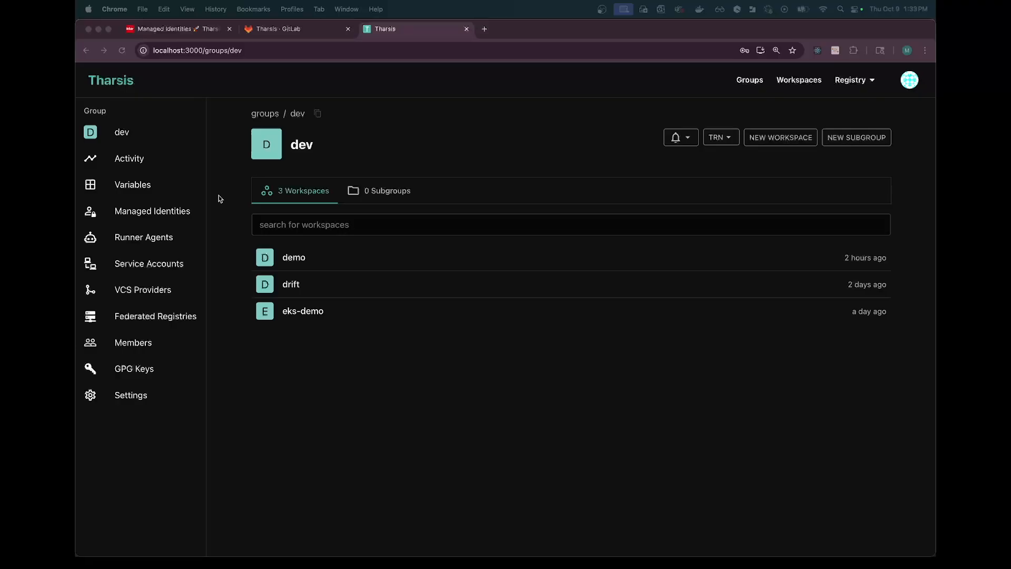
Check the Terraform and environment variables of the dev group's demo workspace
left_click(294, 257)
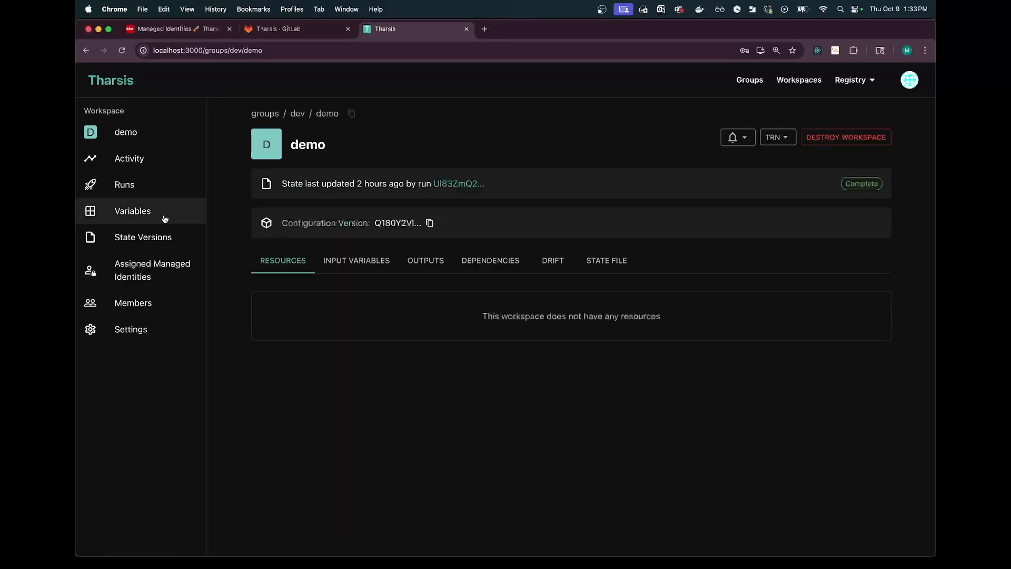
left_click(142, 212)
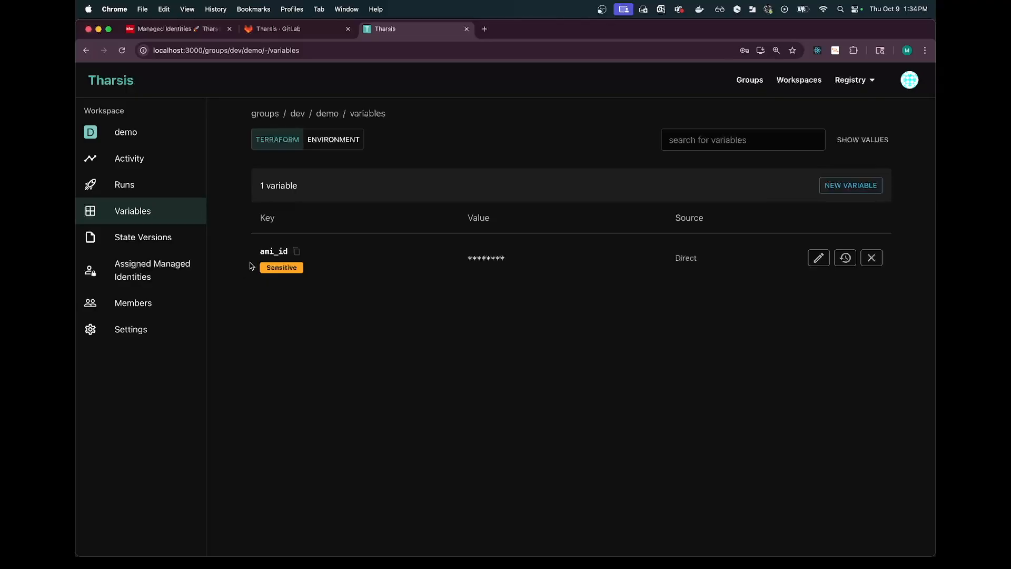
left_click(341, 141)
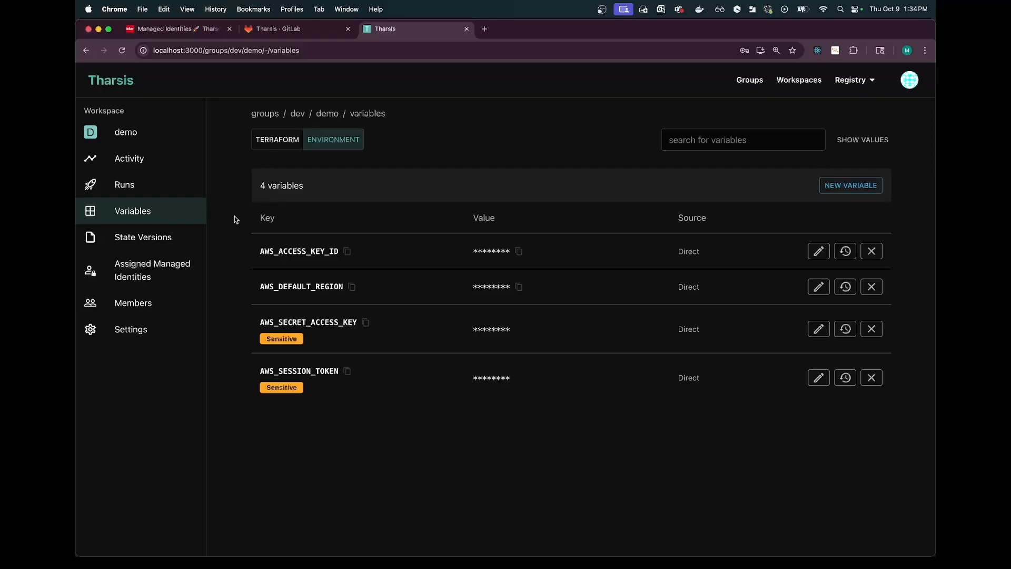
Assign the managed identity dev/account-admin-role to the demo workspace
left_click(176, 266)
left_click(302, 224)
left_click(322, 273)
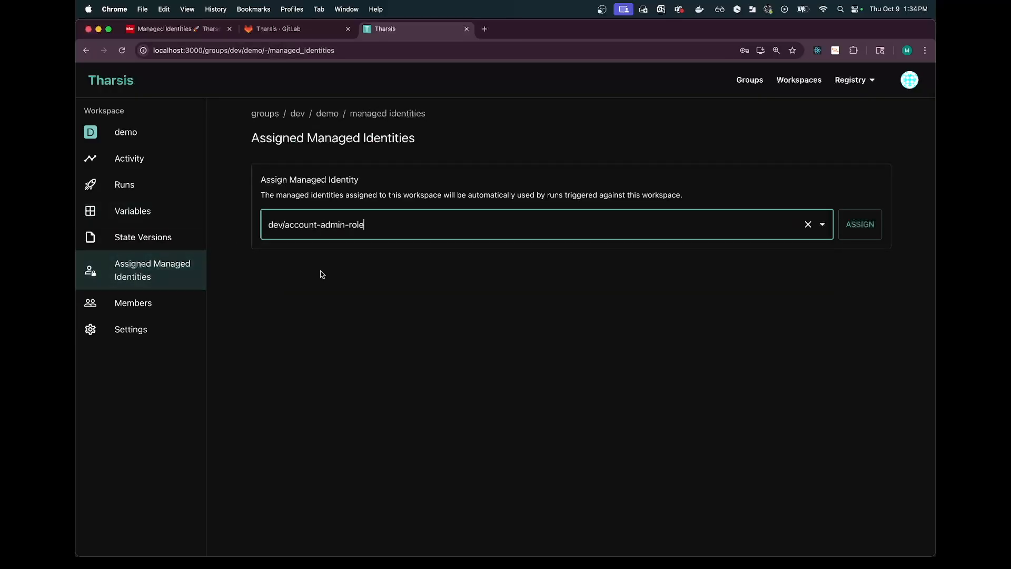
left_click(857, 231)
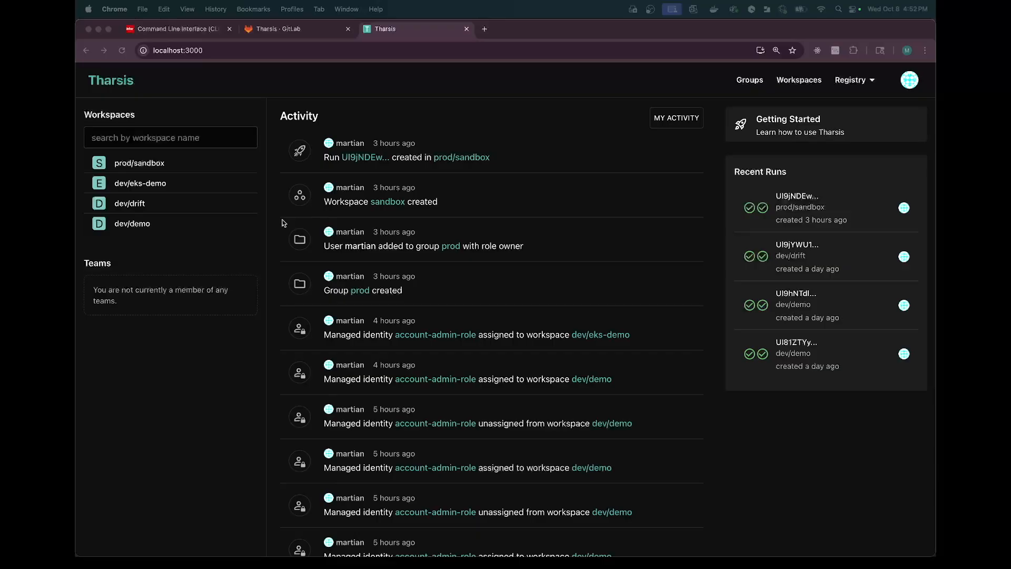
Look through the home page's activity feed and open the list of all workspaces
scroll(283, 223, "down", 10)
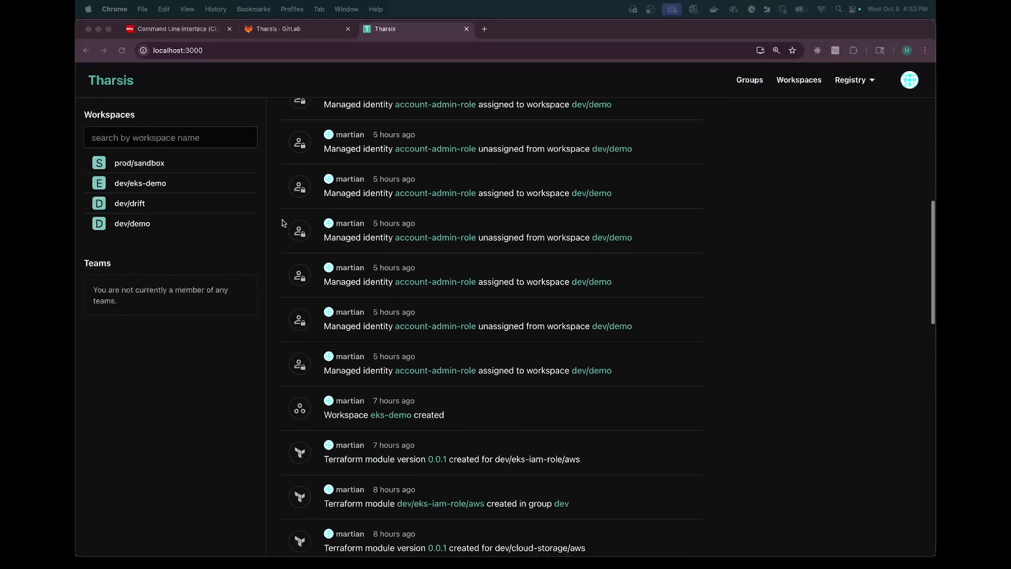
scroll(284, 222, "down", 10)
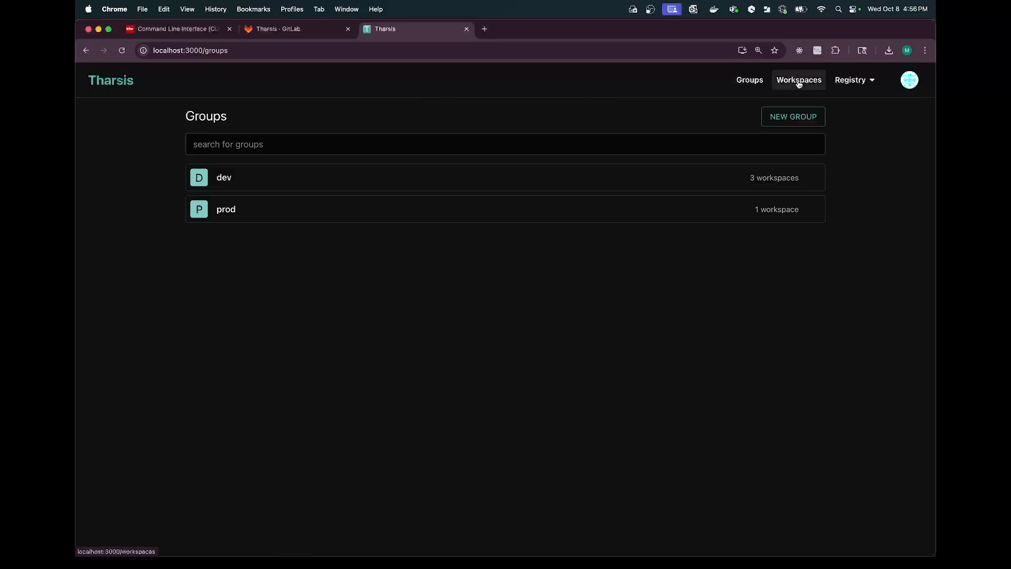
left_click(799, 80)
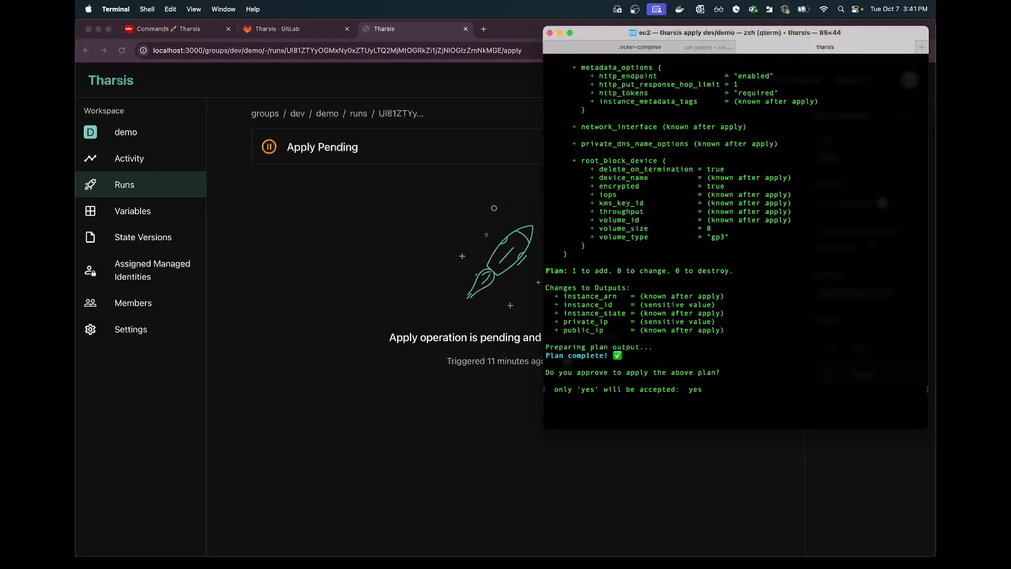
Approve the dev/demo plan with yes in the terminal and confirm a drift detection run for the dev/drift workspace
key("Return")
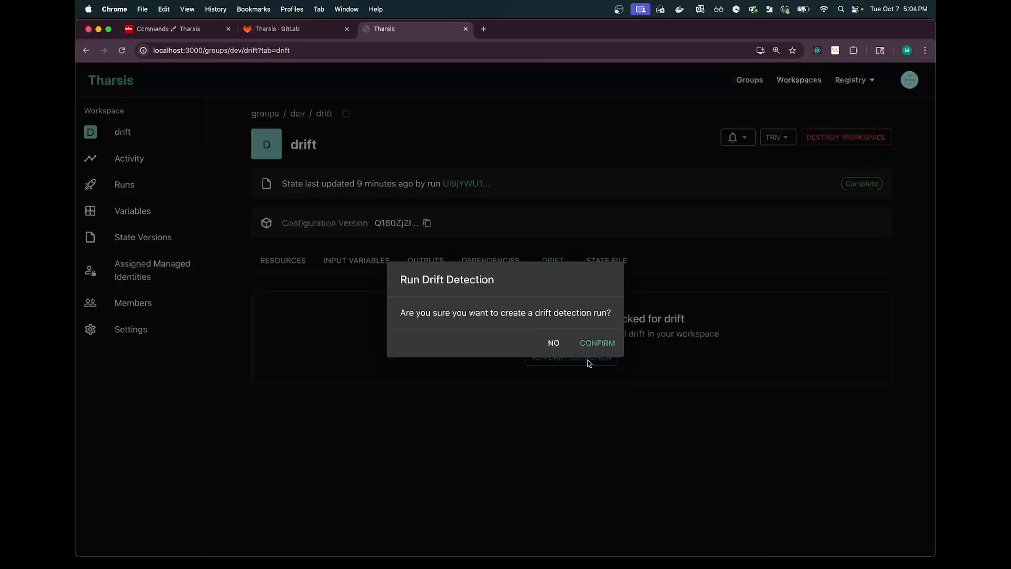
left_click(594, 345)
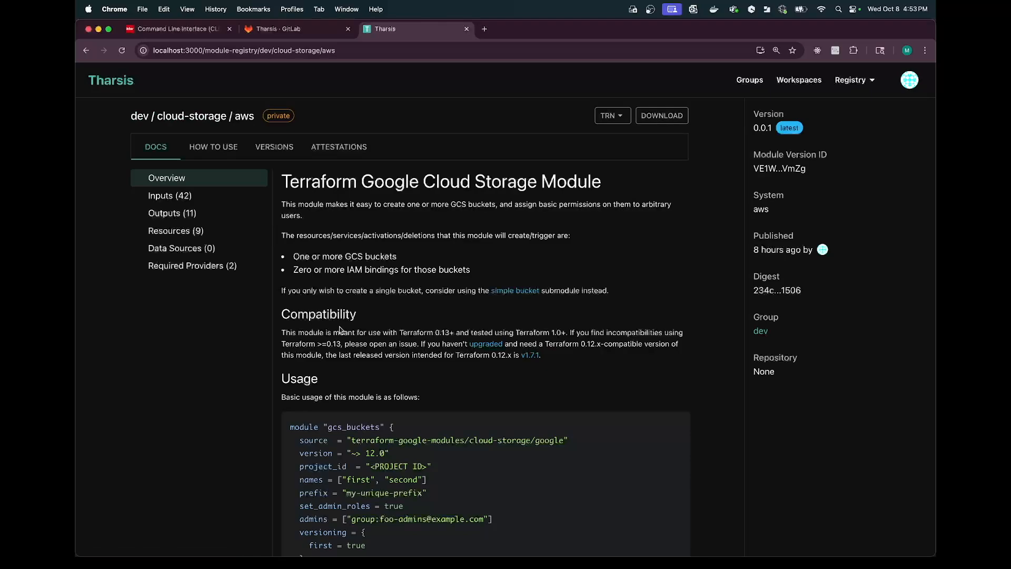
Read the dev/cloud-storage/aws module overview, and choose the database-ops team as a new member of my_awesome_workspace
scroll(339, 330, "down", 2)
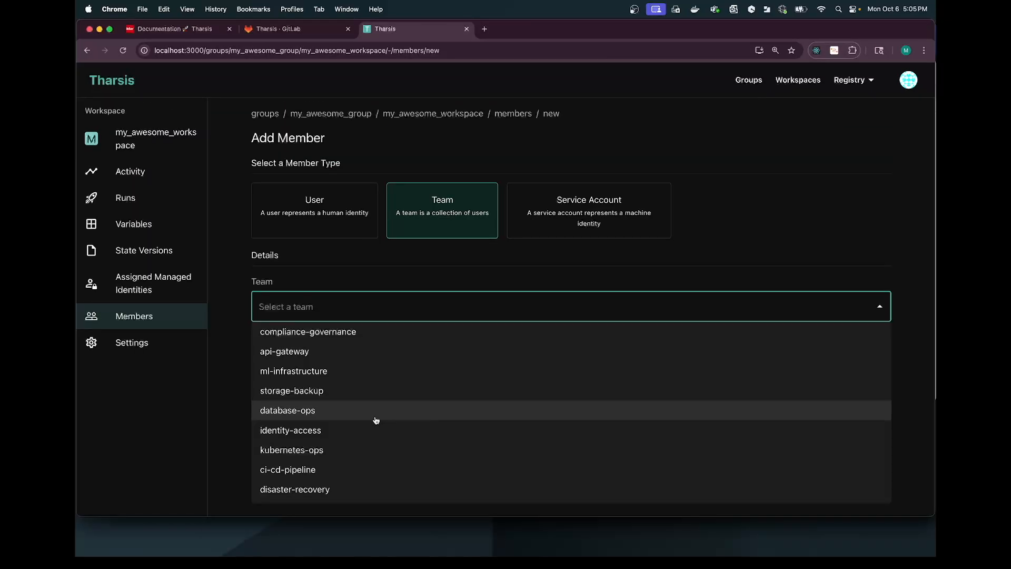
left_click(375, 415)
left_click(312, 363)
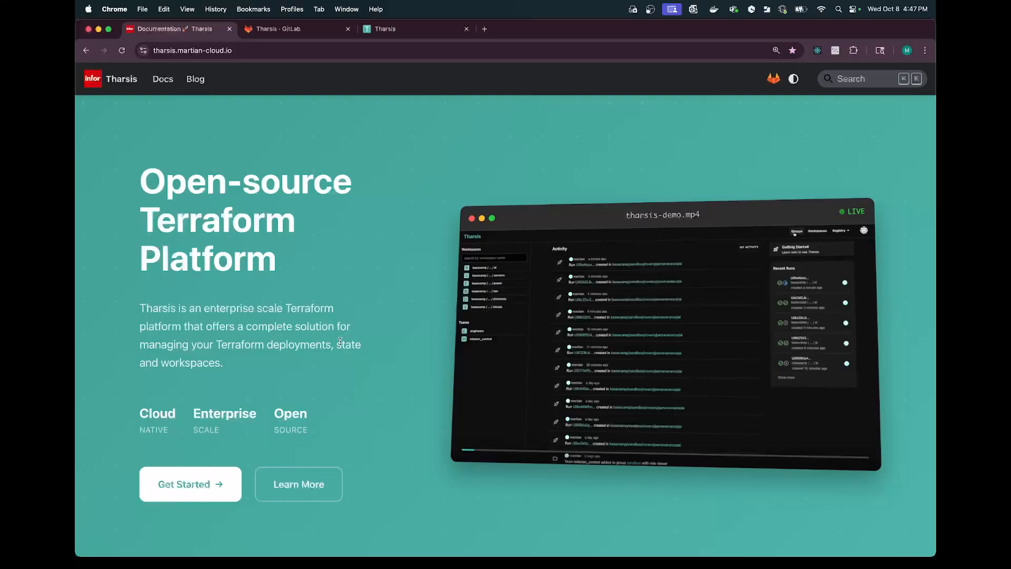
Look over the Tharsis website's home page and the Tharsis GitLab group's projects, opening tharsis-api
scroll(350, 338, "down", 15)
scroll(232, 355, "up", 5)
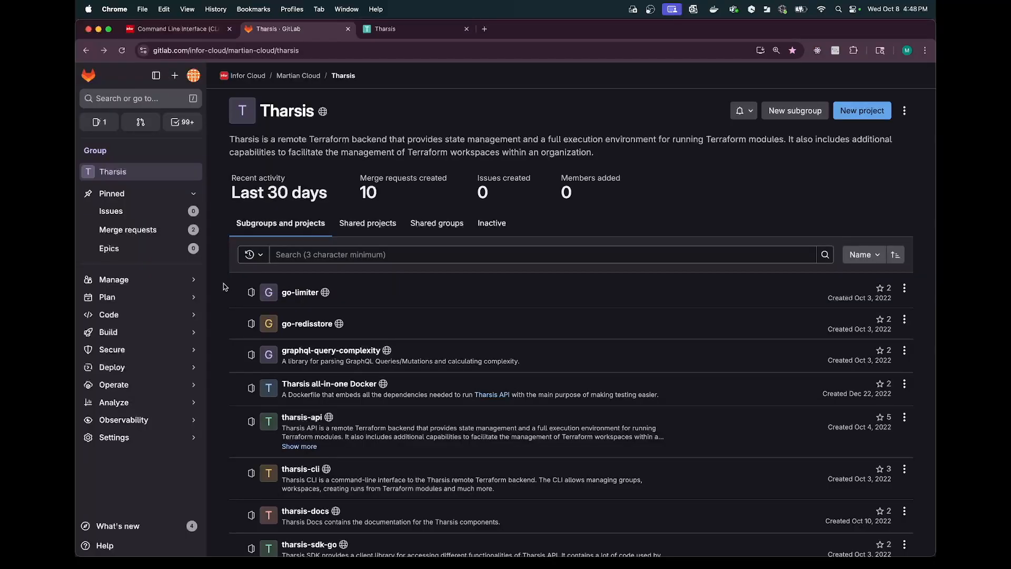
scroll(225, 286, "down", 3)
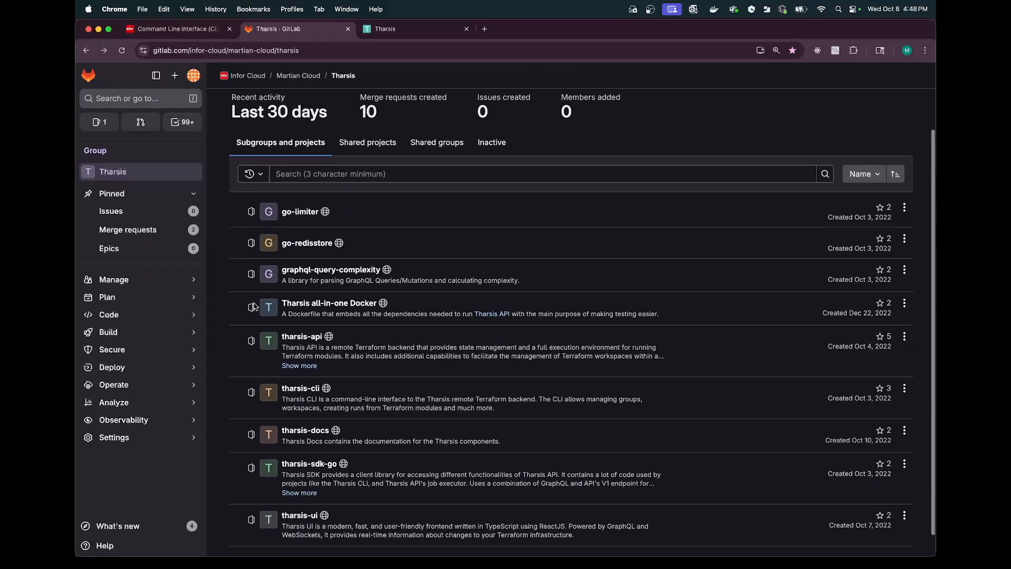
left_click(297, 338)
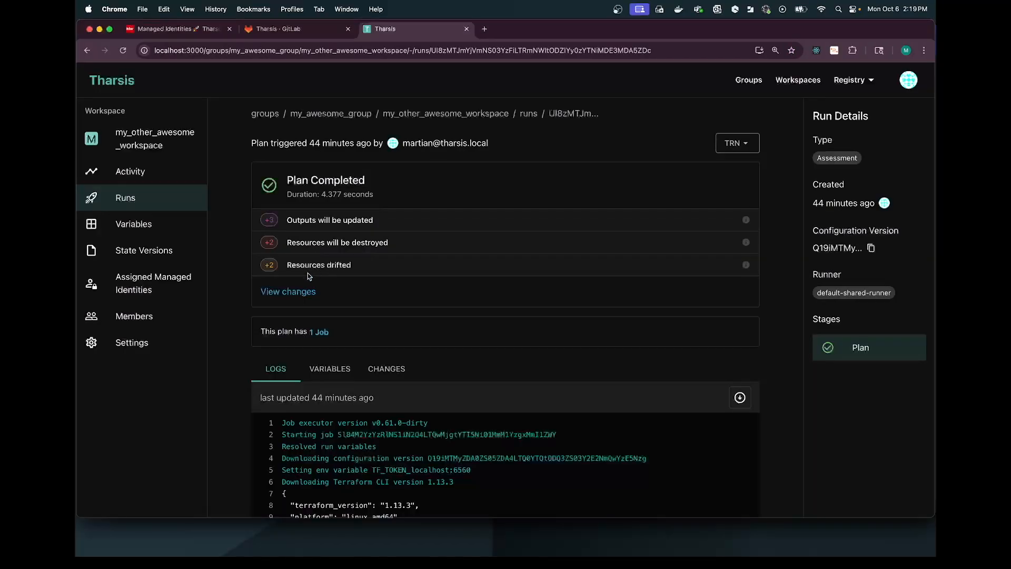
Review the planned changes and resource drift in my_other_awesome_workspace's assessment run
left_click(289, 291)
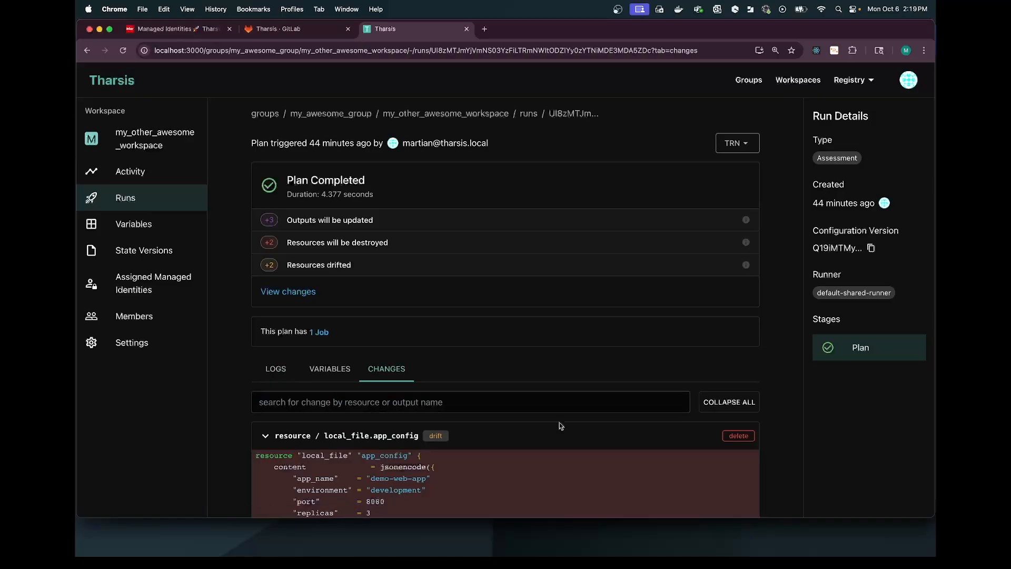
scroll(559, 423, "down", 3)
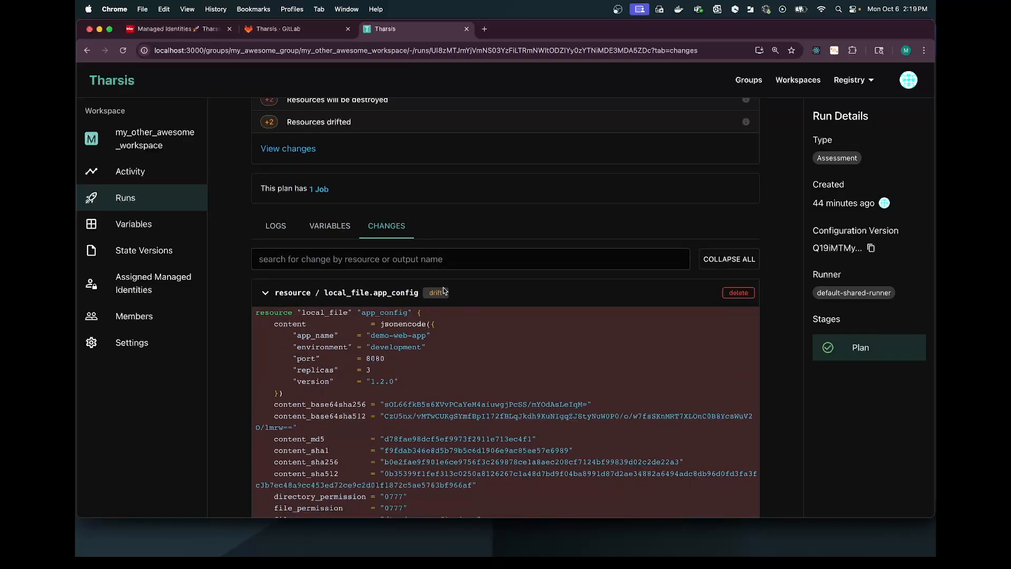
scroll(445, 289, "down", 10)
scroll(444, 290, "up", 10)
scroll(444, 290, "up", 5)
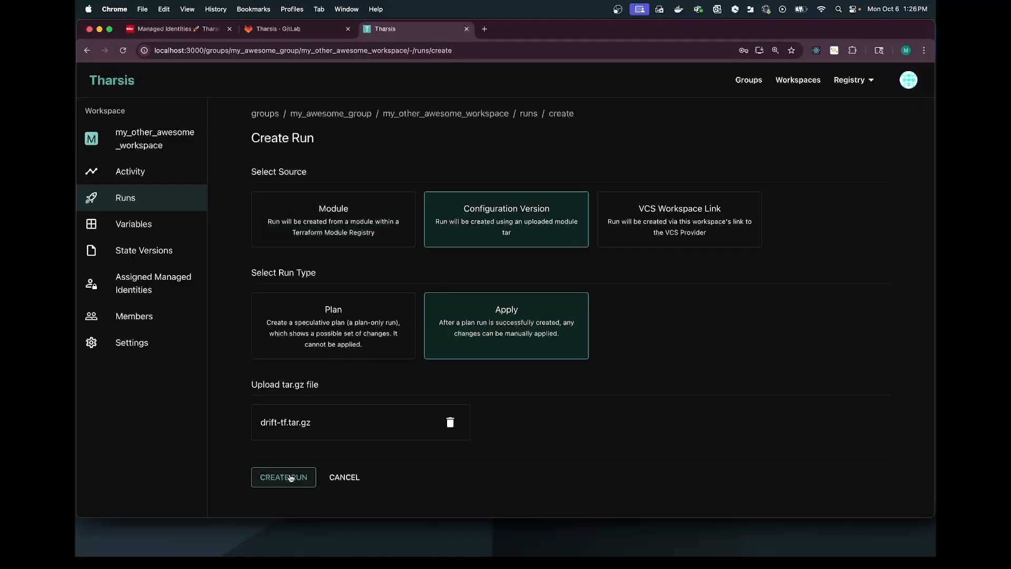
Create the apply run in my_other_awesome_workspace from the uploaded configuration drift-tf.tar.gz
left_click(291, 477)
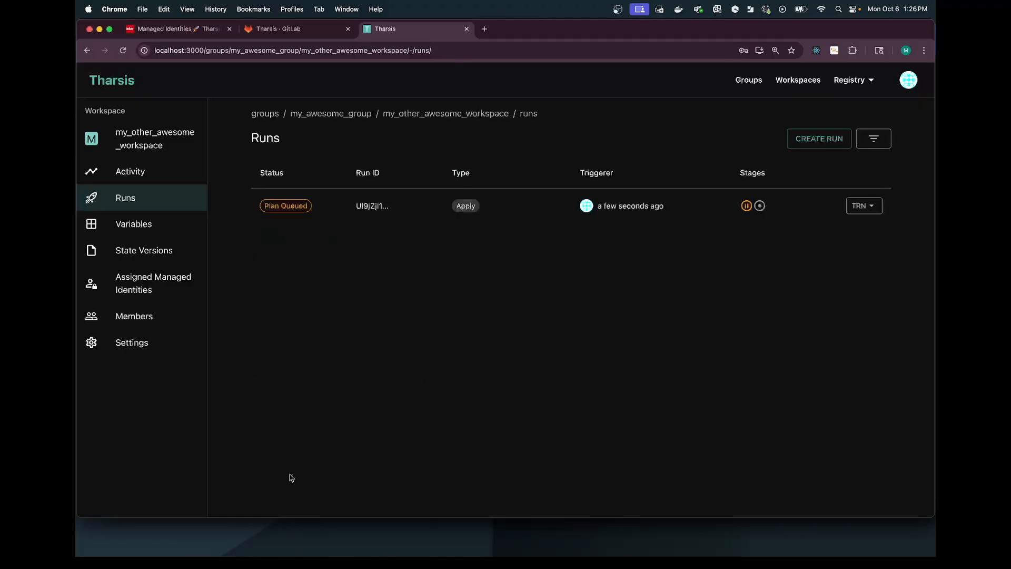